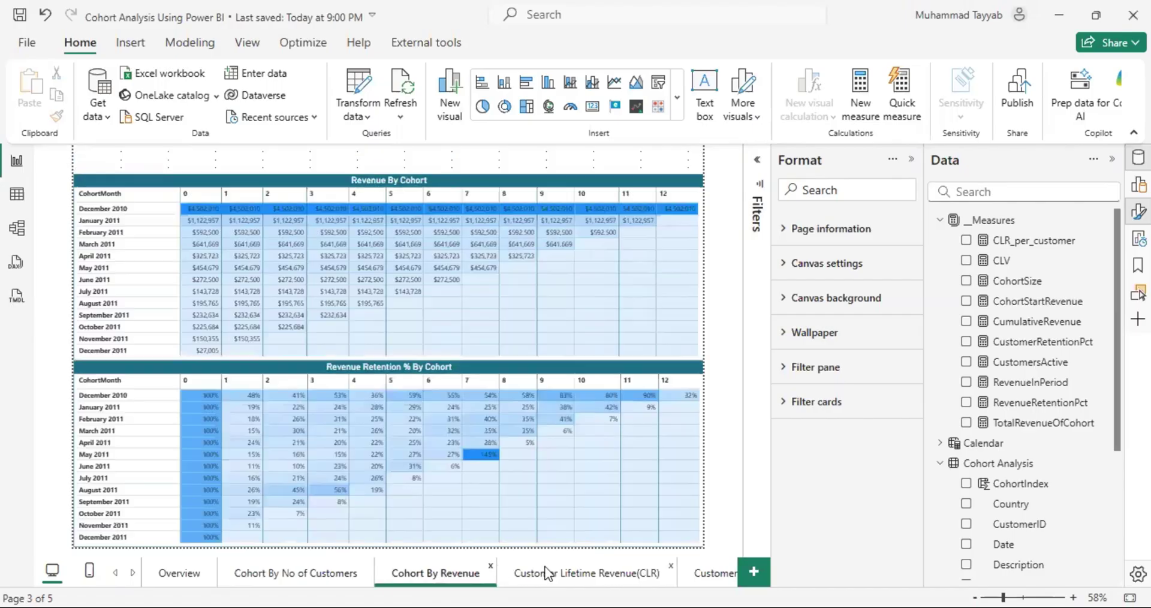
View the Customer Lifetime Revenue(CLR) page and read the cohort definition in the first paragraph of the Overview page.
left_click(576, 574)
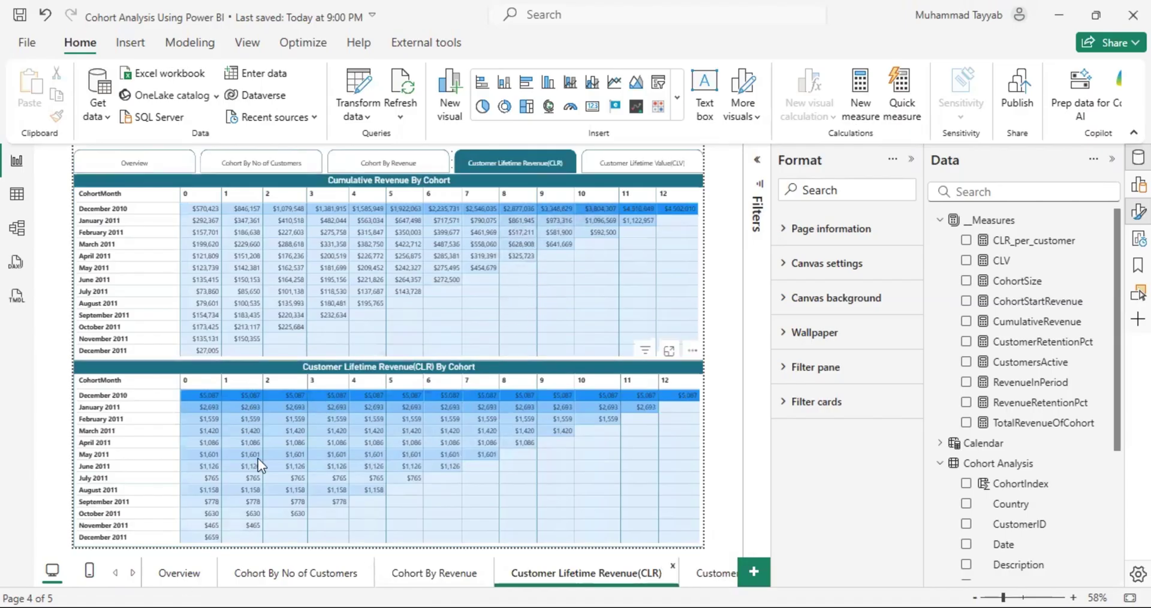
left_click(180, 575)
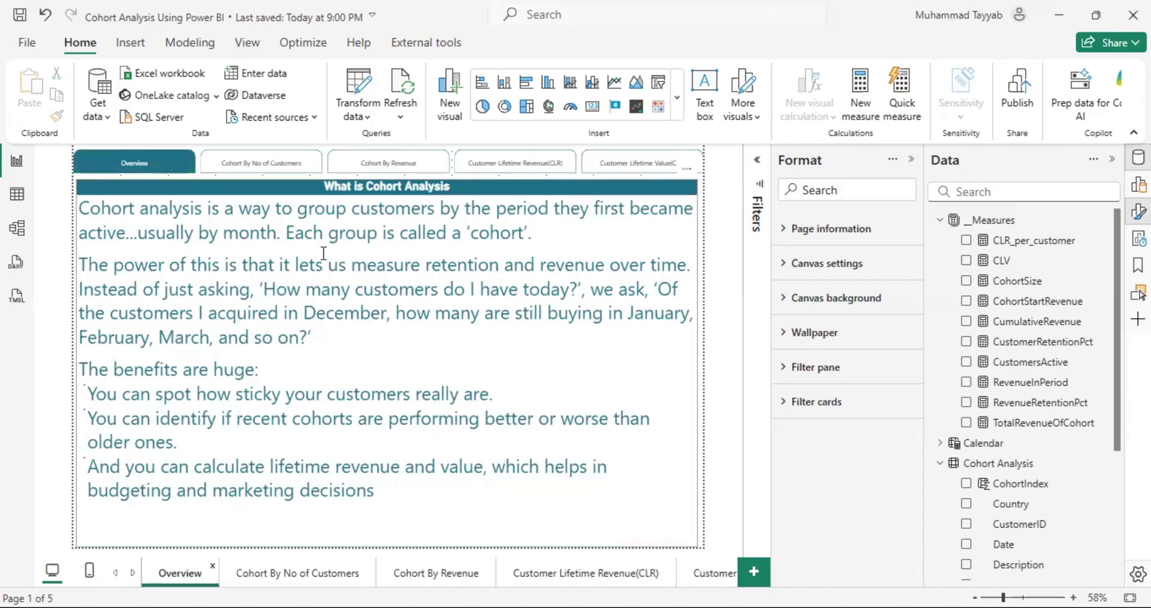
left_click_drag(293, 208, 436, 208)
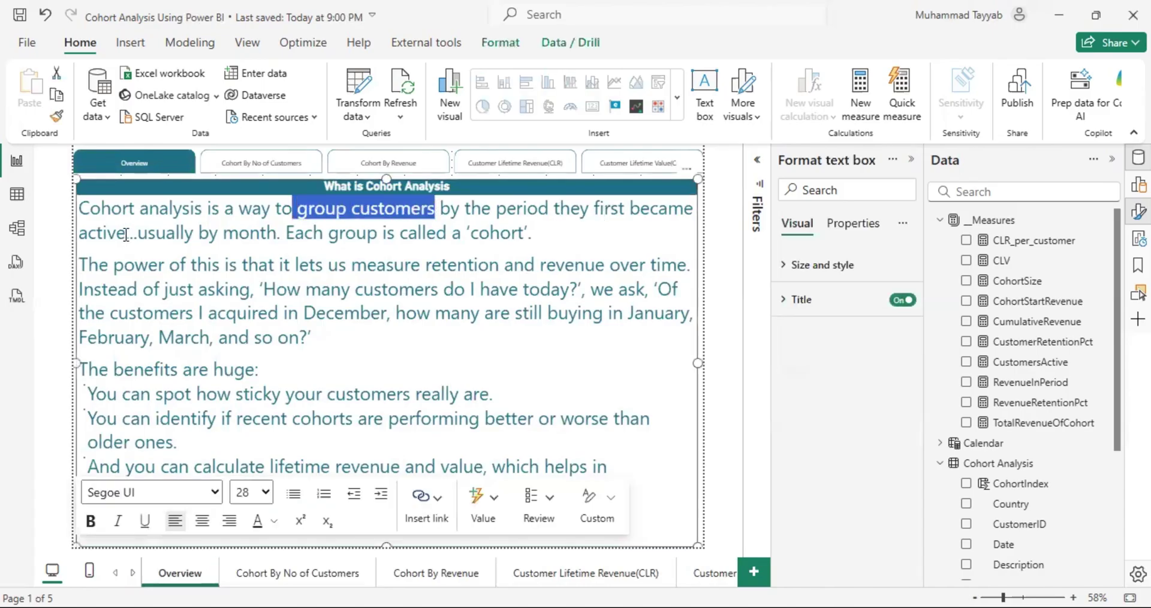
left_click_drag(127, 234, 78, 235)
left_click_drag(238, 235, 529, 233)
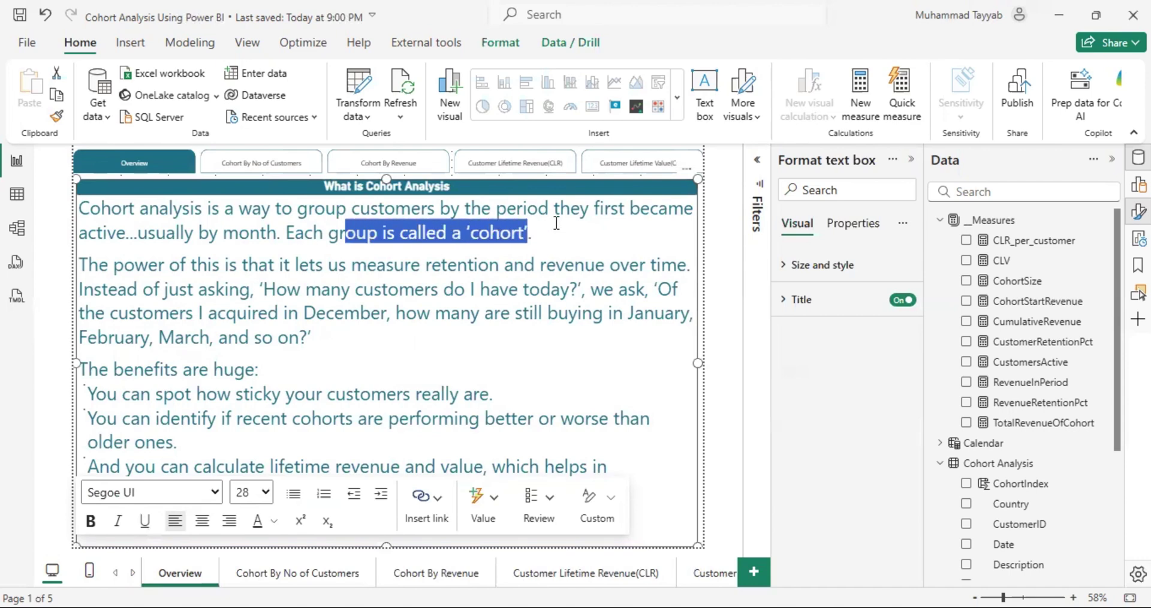
left_click(703, 220)
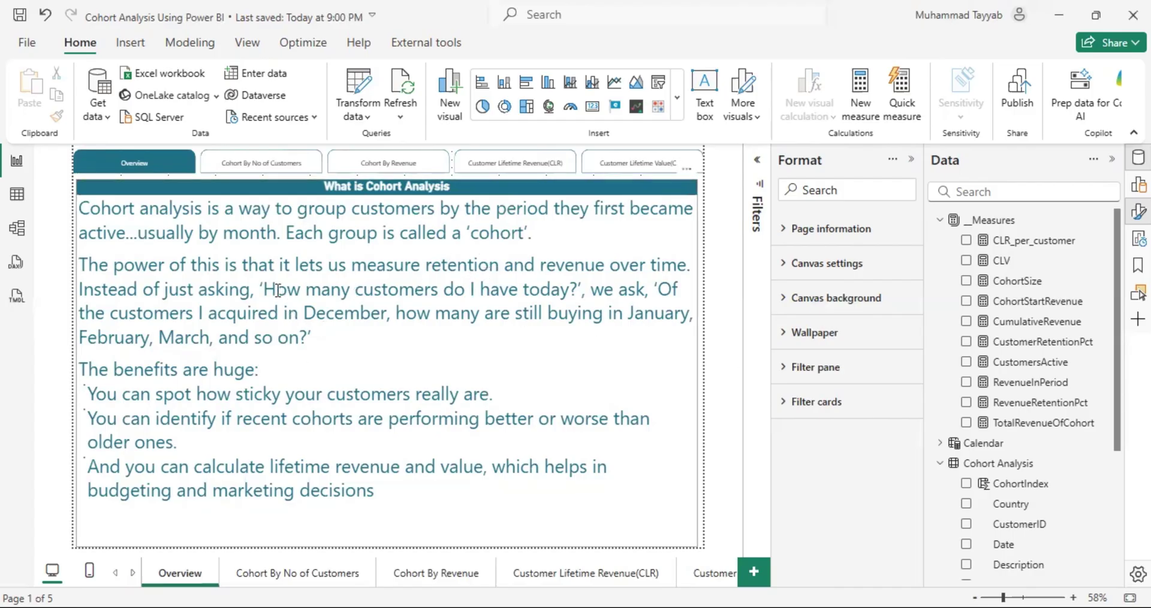
Read the Overview paragraph on measuring retention and revenue over time, highlighting its example questions and months.
left_click_drag(180, 264, 328, 265)
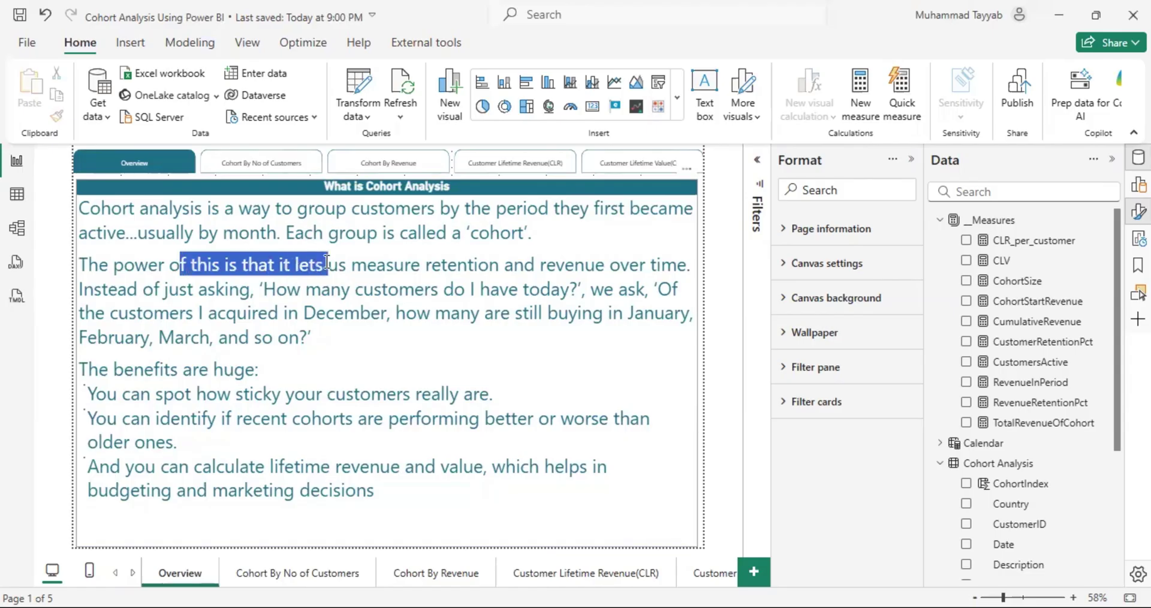
left_click_drag(265, 289, 580, 289)
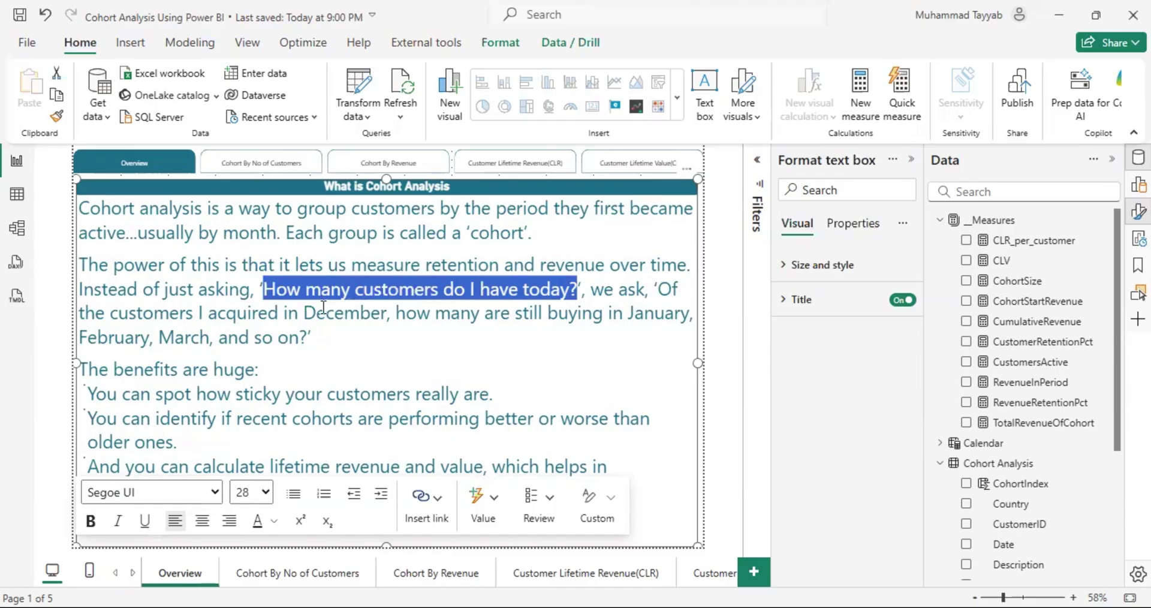
left_click_drag(306, 313, 391, 313)
left_click_drag(547, 313, 688, 313)
left_click_drag(155, 333, 249, 336)
left_click(330, 334)
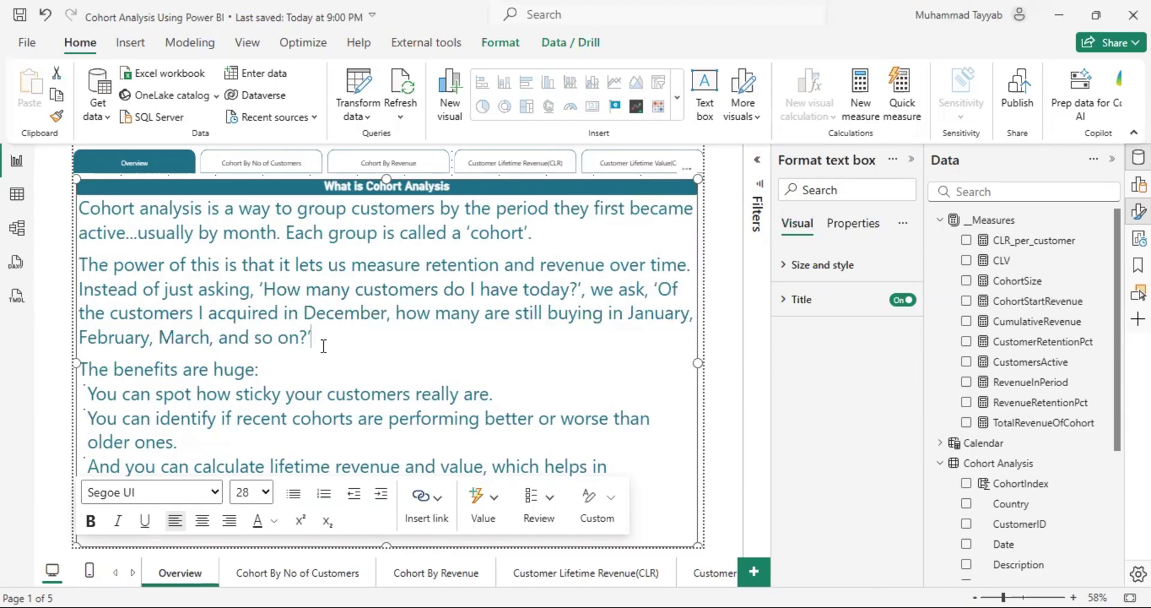
Read the list of cohort analysis benefits on the Overview page, highlighting customer stickiness, recent cohort performance and lifetime revenue.
left_click_drag(155, 396, 436, 396)
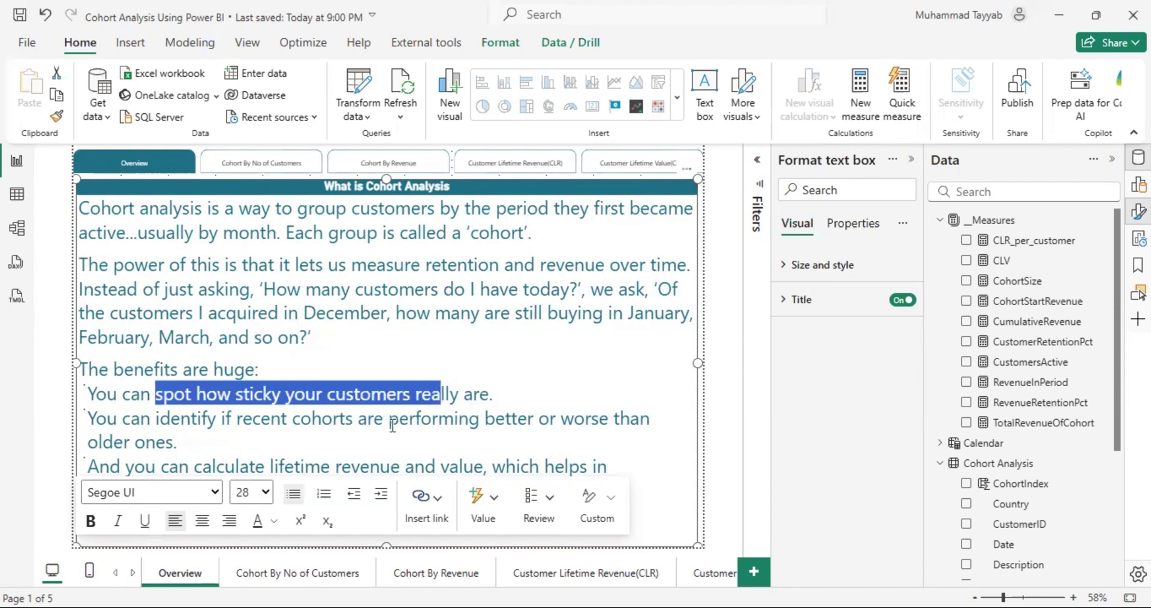
left_click_drag(237, 420, 365, 420)
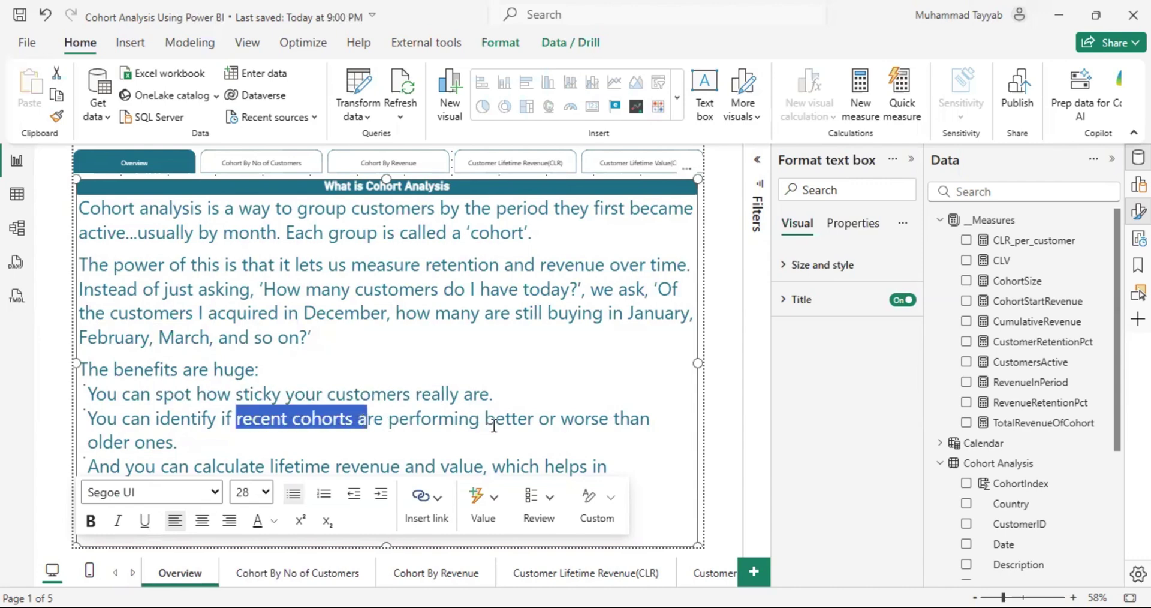
left_click_drag(495, 420, 570, 421)
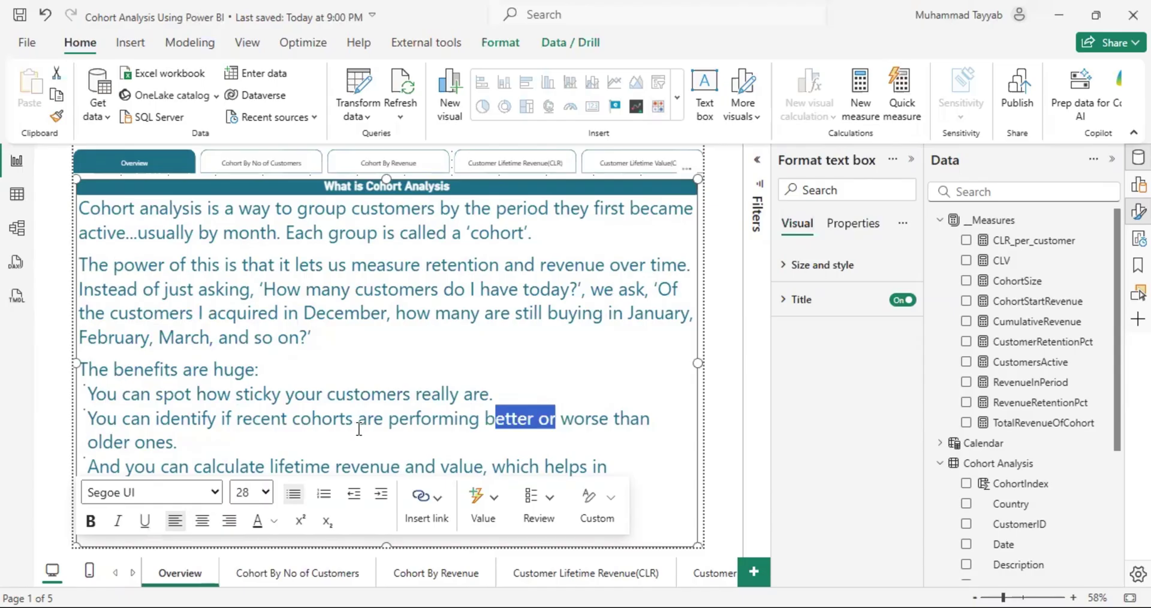
left_click(701, 334)
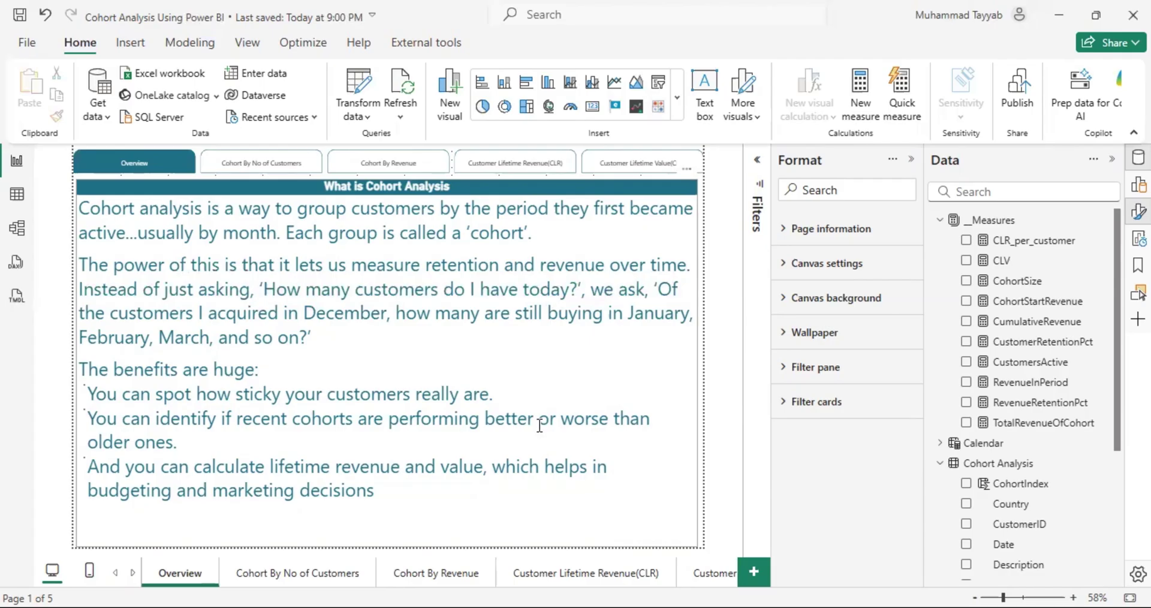
left_click_drag(193, 467, 401, 467)
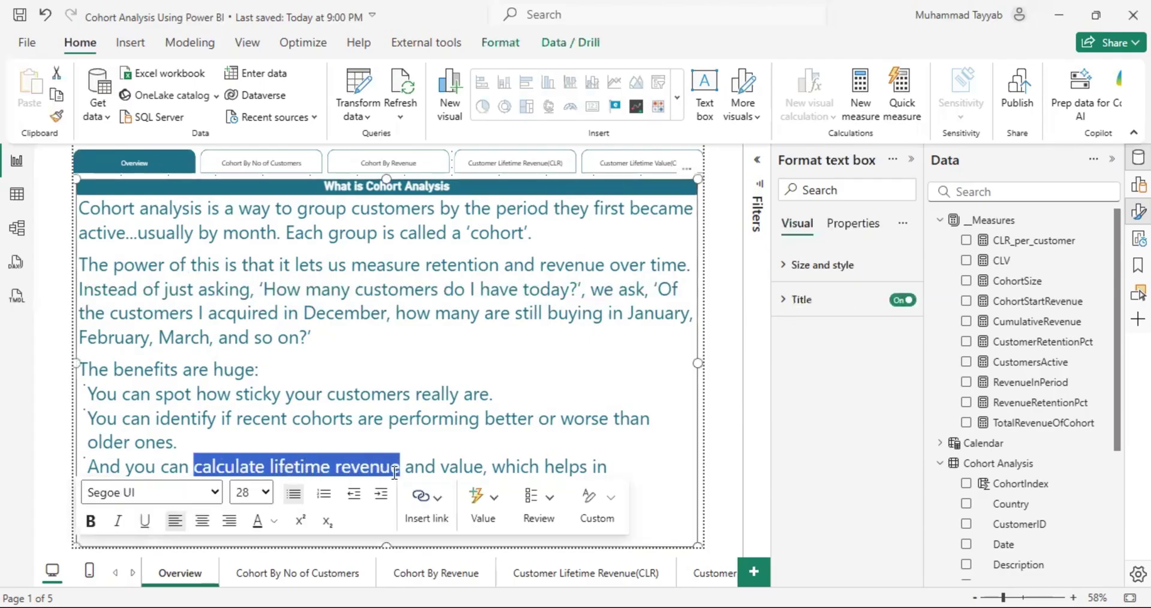
double_click(469, 467)
left_click(699, 387)
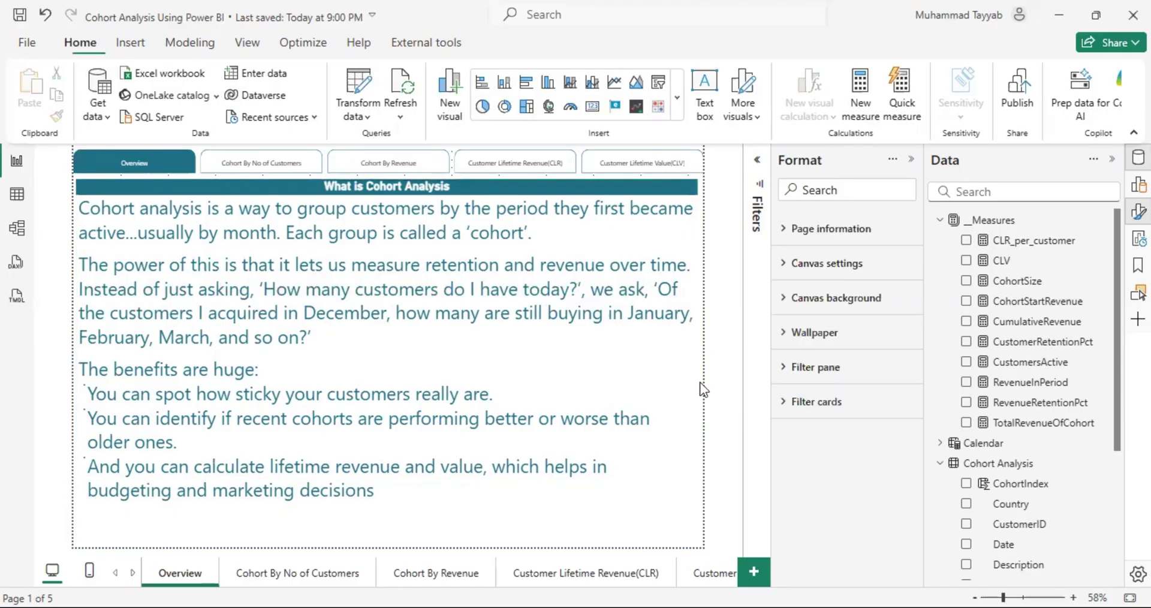
Show the Cohort Analysis table's data rows and look across its columns through to CohortIndex.
left_click(17, 194)
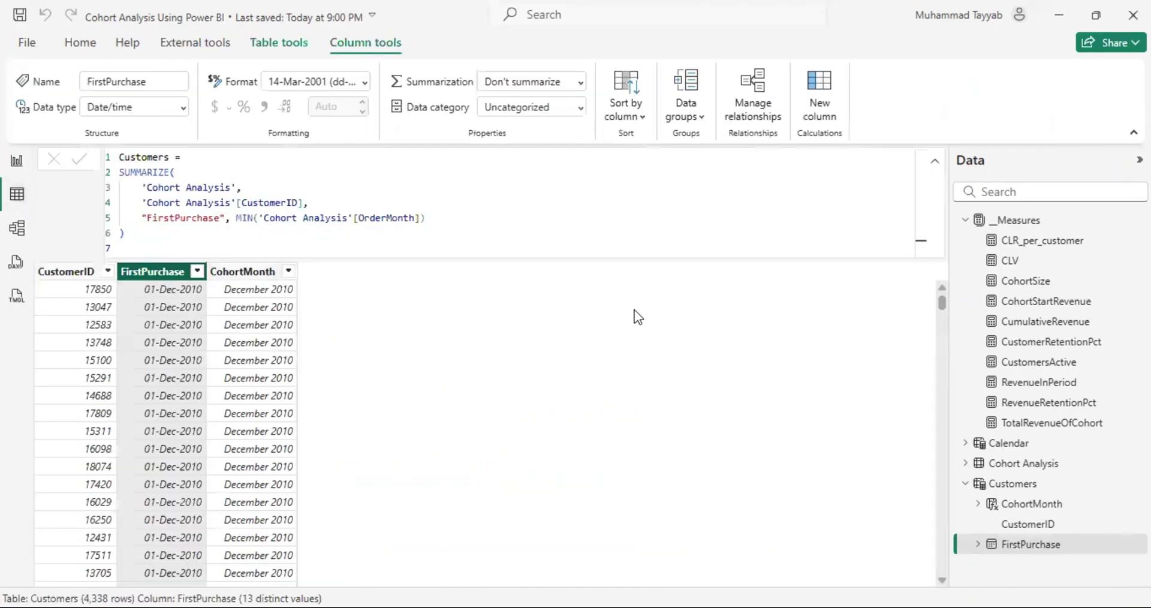
left_click(1025, 464)
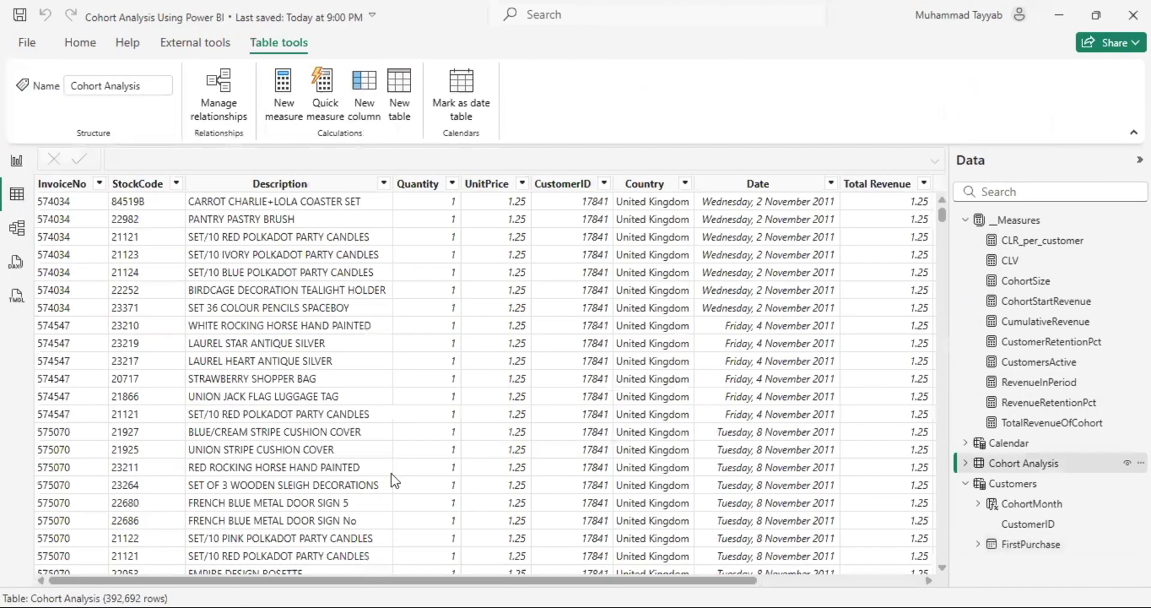
left_click_drag(362, 580, 330, 582)
left_click_drag(624, 580, 788, 579)
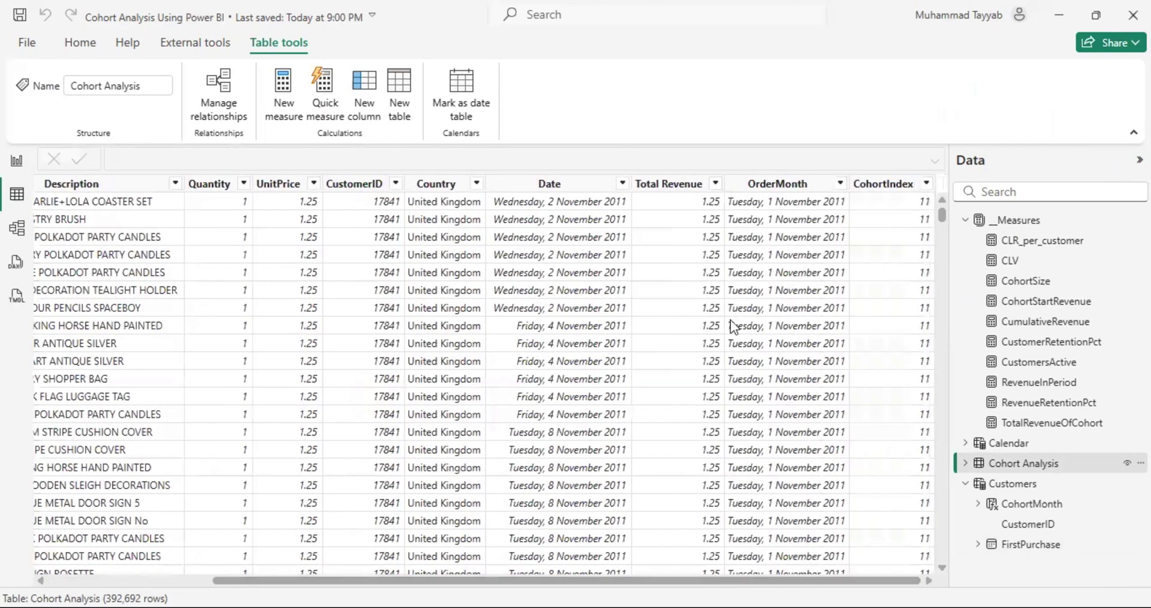
Inspect the Total Revenue, OrderMonth, Date and CohortIndex columns of the Cohort Analysis table, including the CohortIndex formula.
left_click(676, 187)
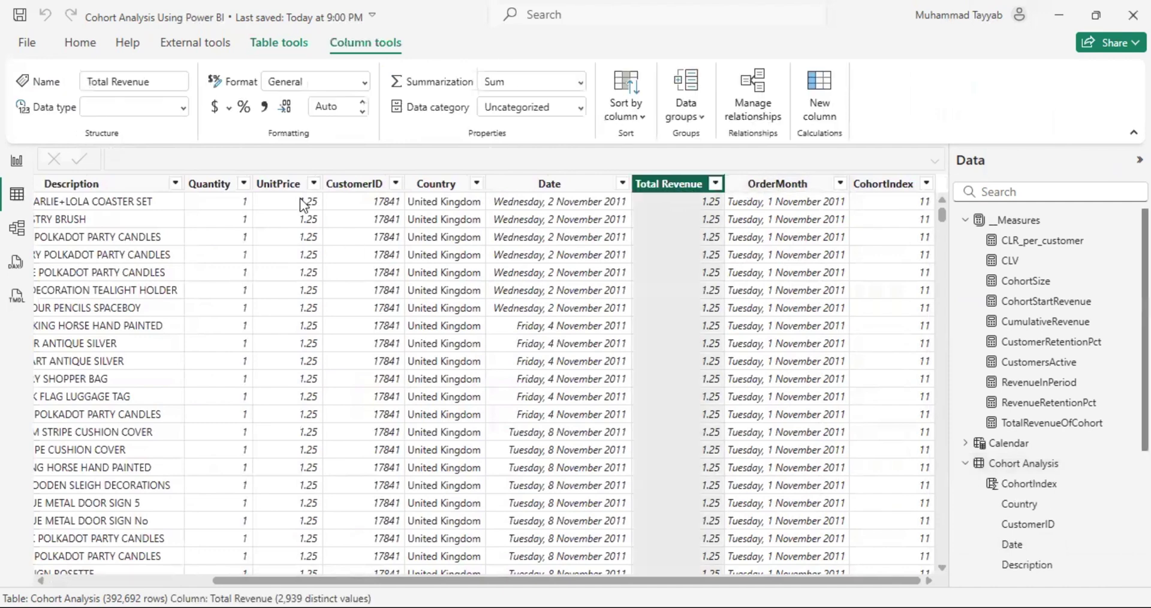
left_click(796, 184)
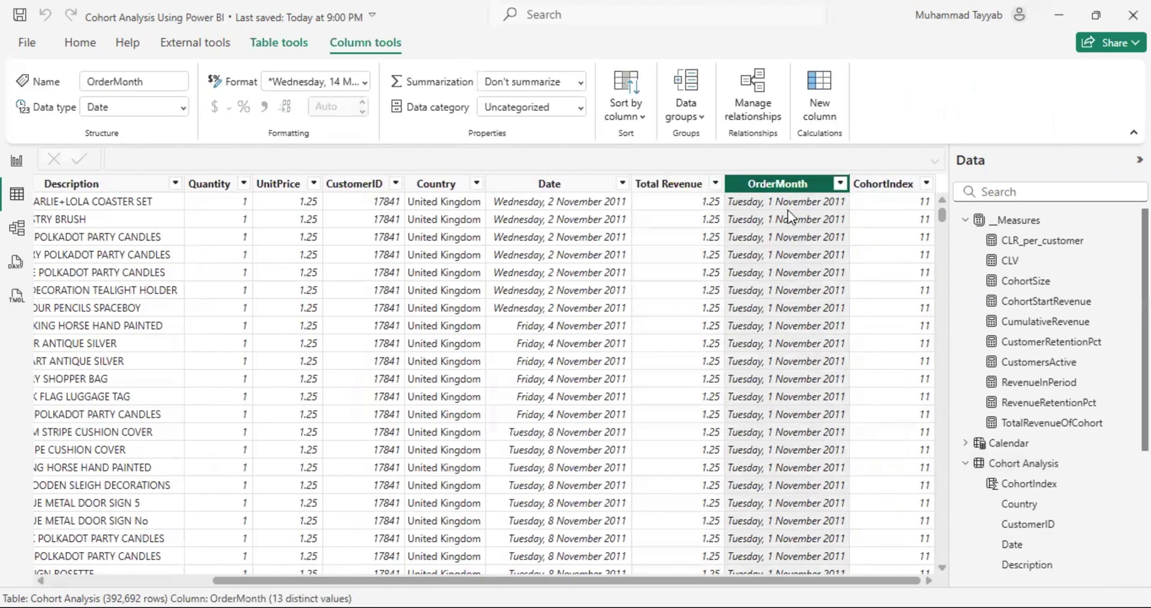
left_click(574, 204)
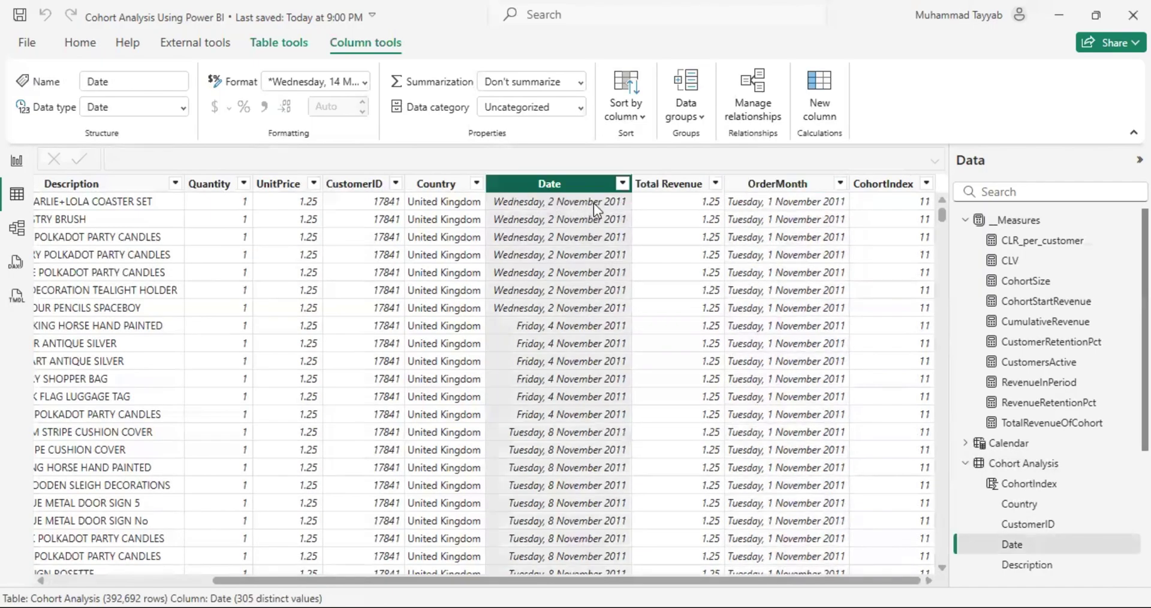
left_click(800, 207)
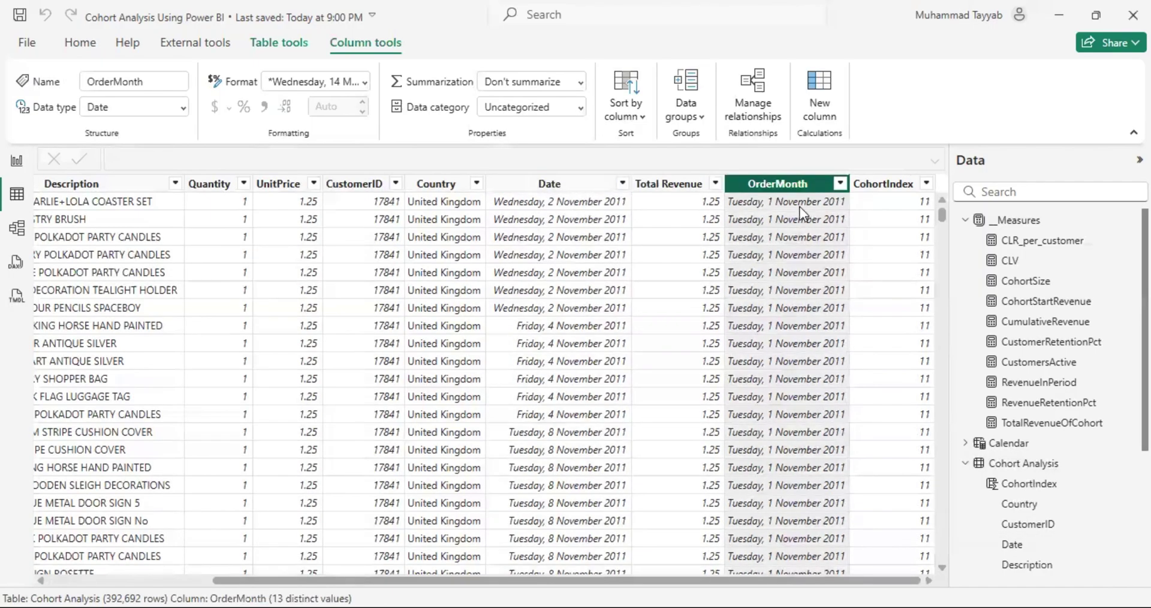
left_click(897, 201)
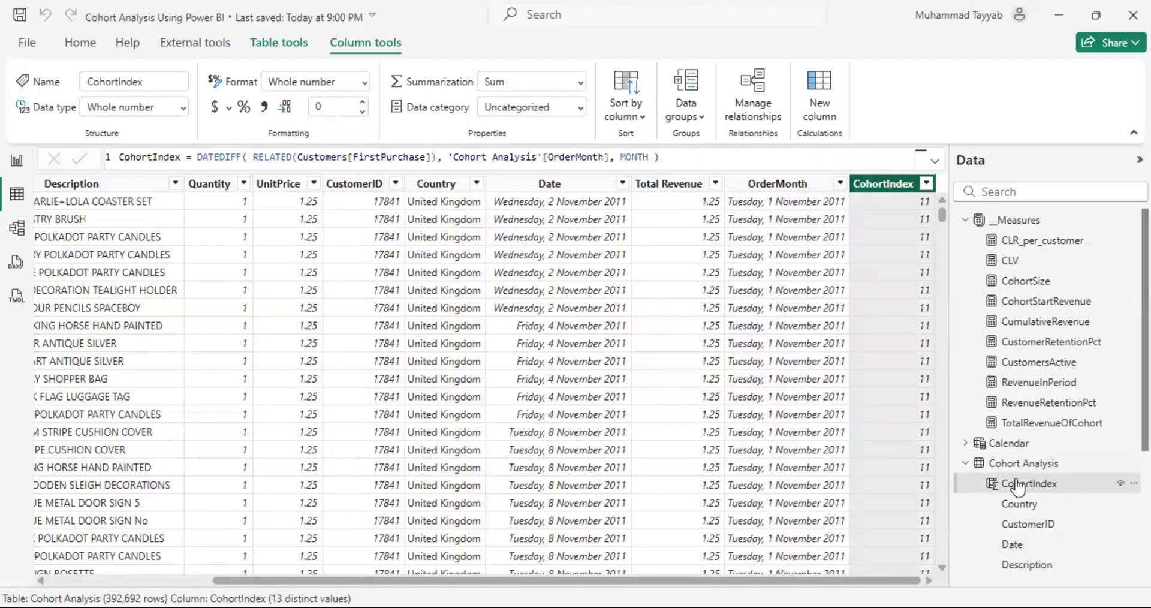
Collapse the Cohort Analysis fields and examine the Customers table's SUMMARIZE formula, including its source table and the MIN of OrderMonth for FirstPurchase.
scroll(1013, 473, "down", 2)
left_click(978, 384)
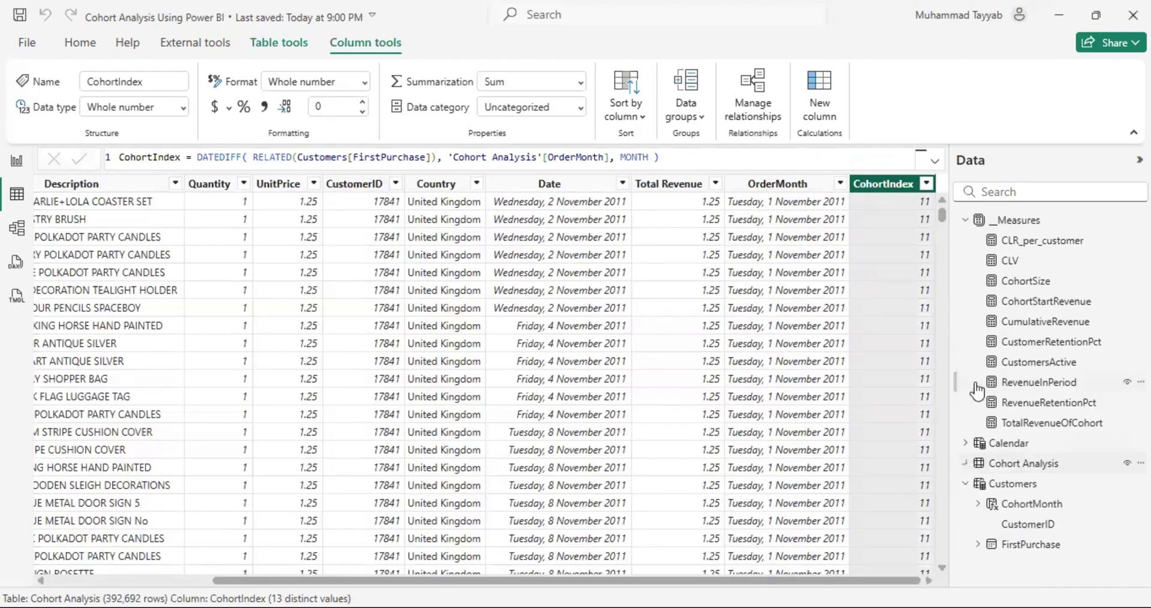
left_click(1015, 485)
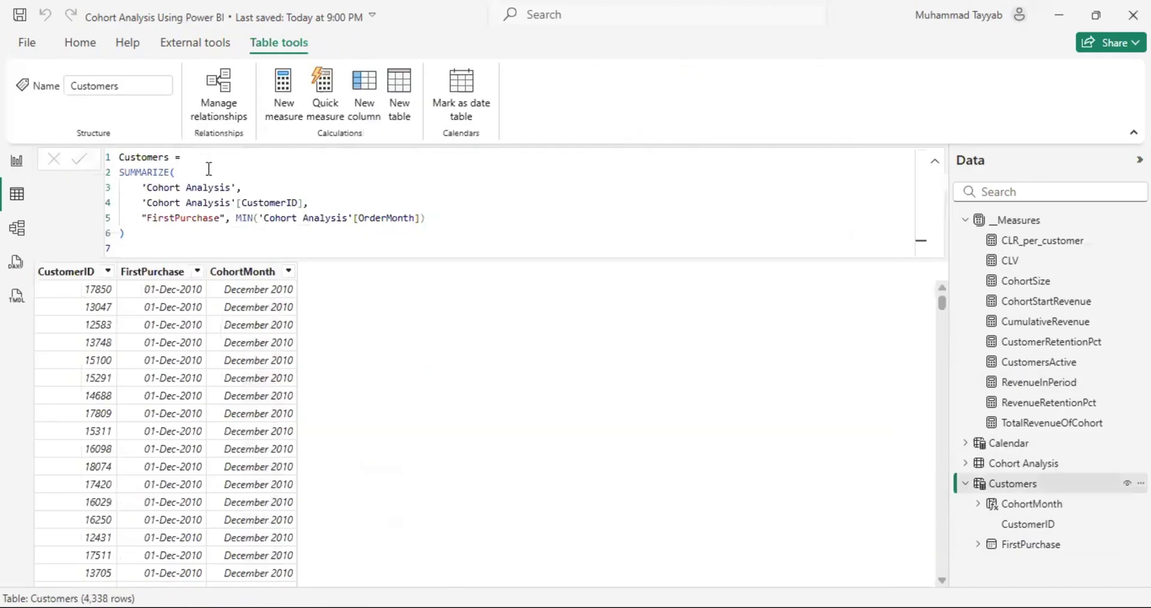
double_click(176, 173)
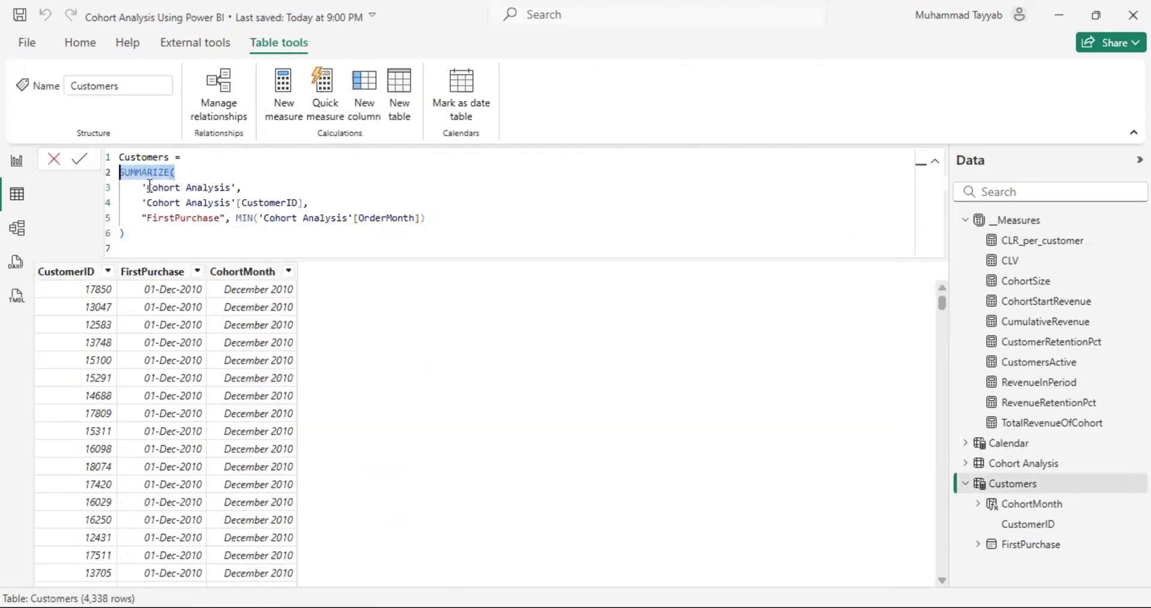
left_click(241, 188)
key("shift+Home")
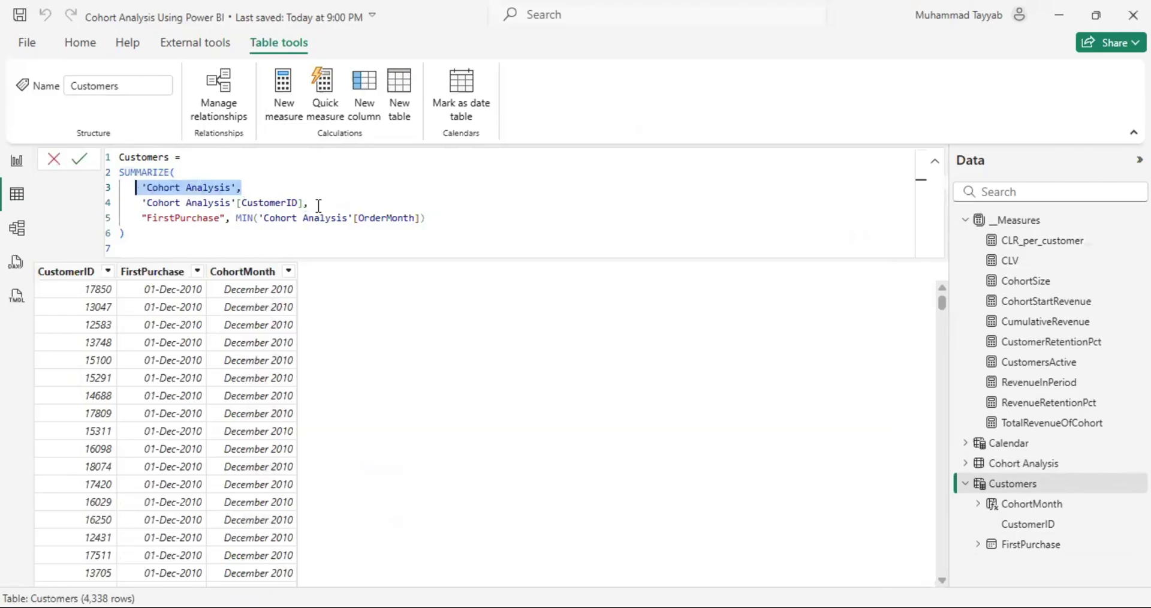
left_click(423, 218)
double_click(245, 218)
double_click(387, 217)
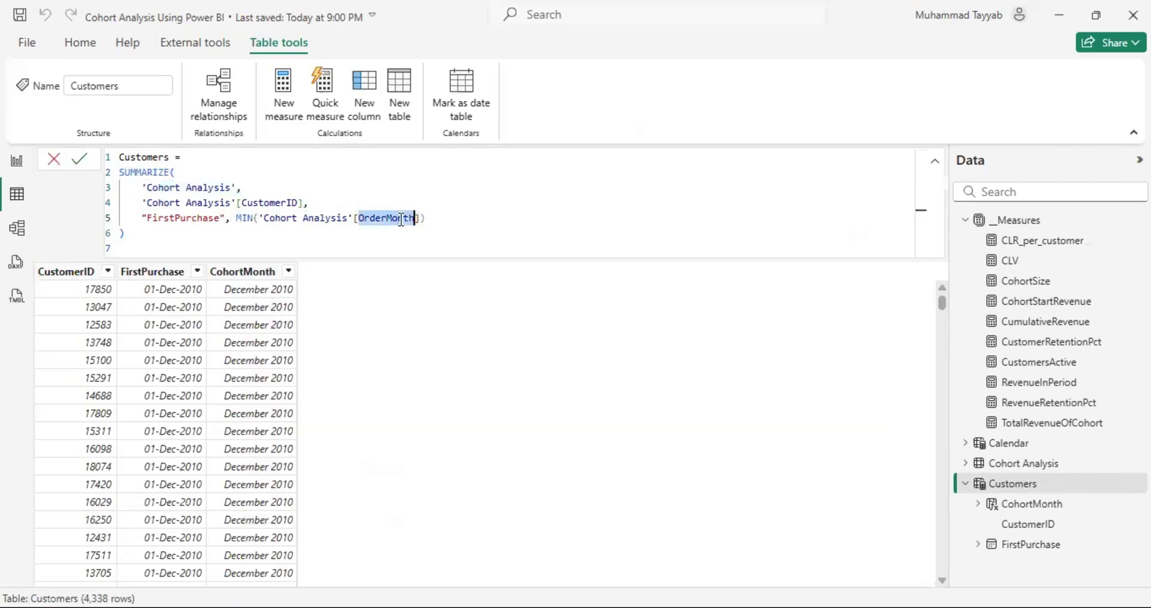
left_click(438, 217)
Examine the 'Cohort Analysis'[CustomerID] grouping argument in the Customers table formula.
double_click(273, 204)
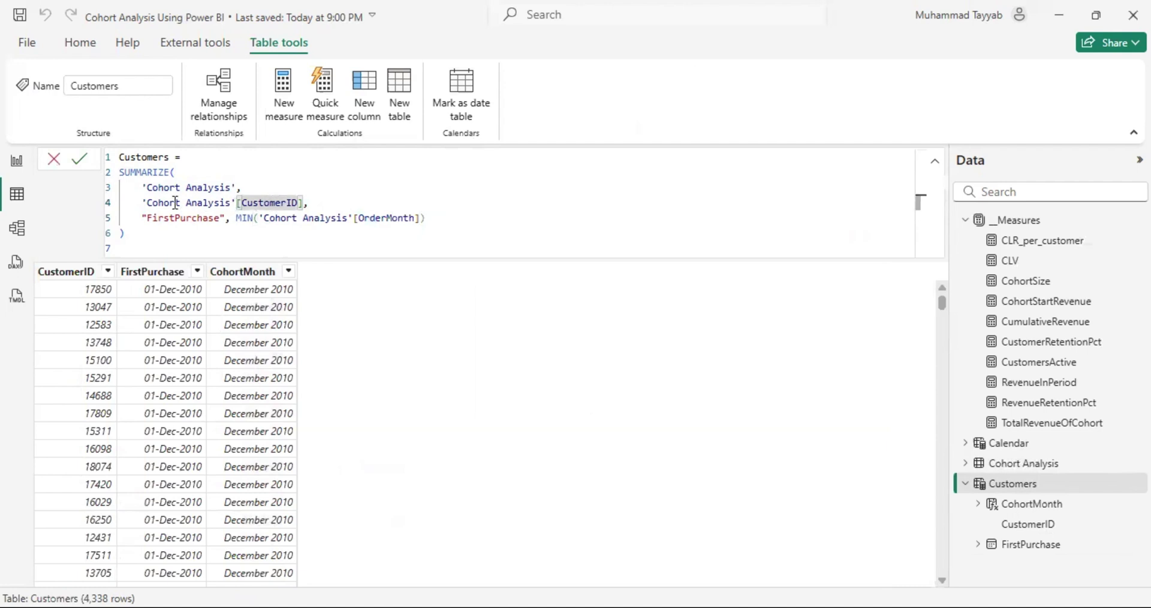
triple_click(143, 203)
left_click(322, 204)
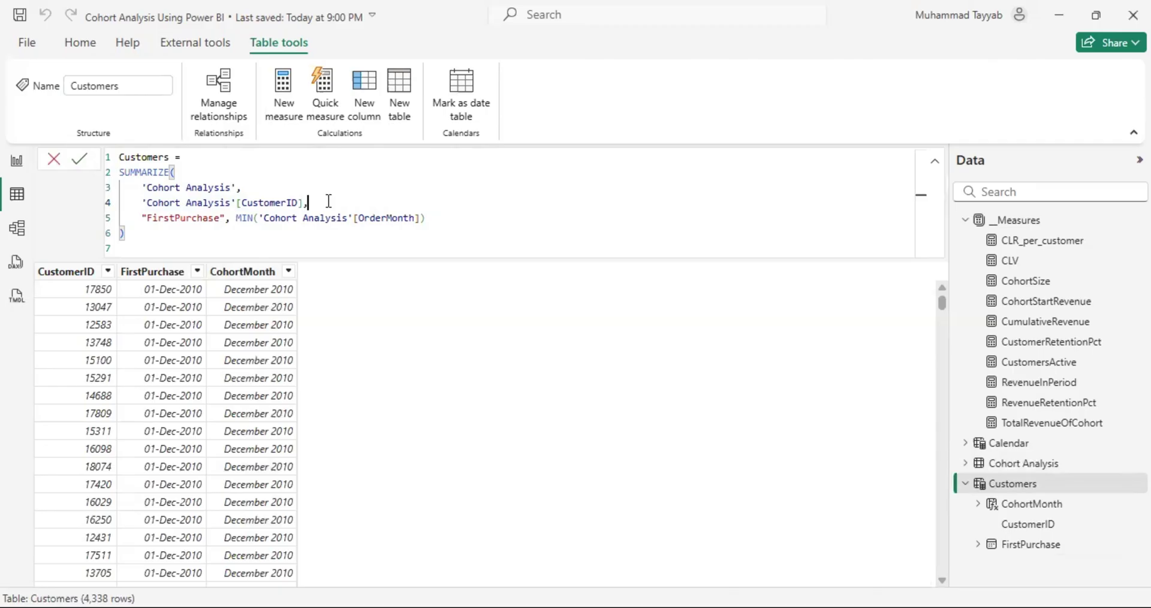
key("Left")
key("shift+Left")
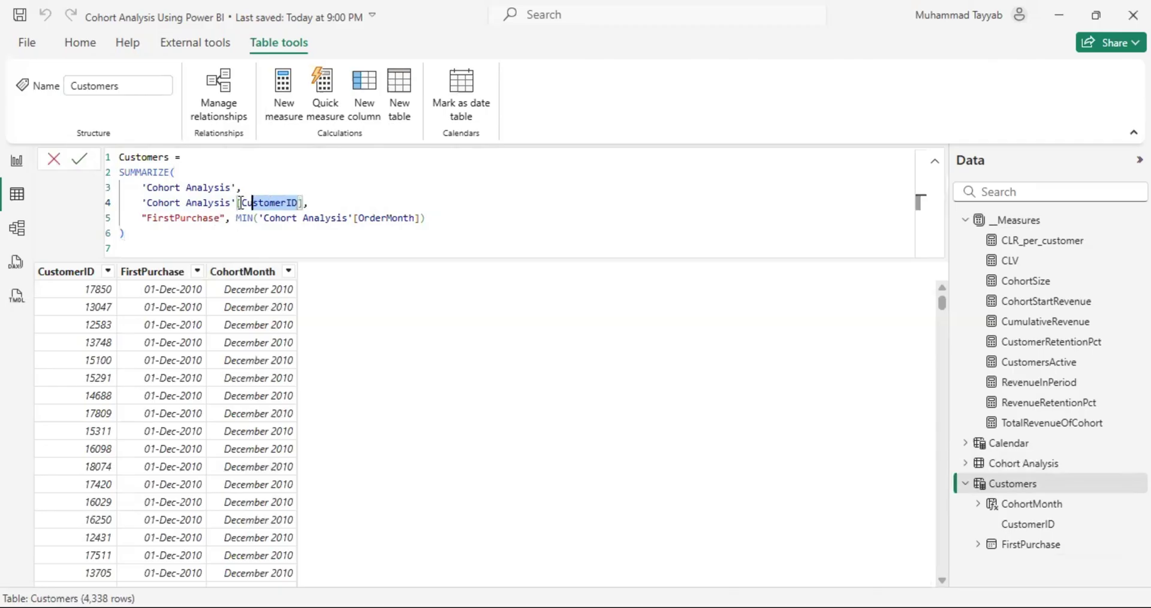
key("ctrl+shift+Left")
key("shift+Left")
key("Left")
key("ctrl+shift+Right")
key("shift+Right")
left_click(327, 203)
Inspect the CustomerID and FirstPurchase columns of the Customers table.
left_click(86, 272)
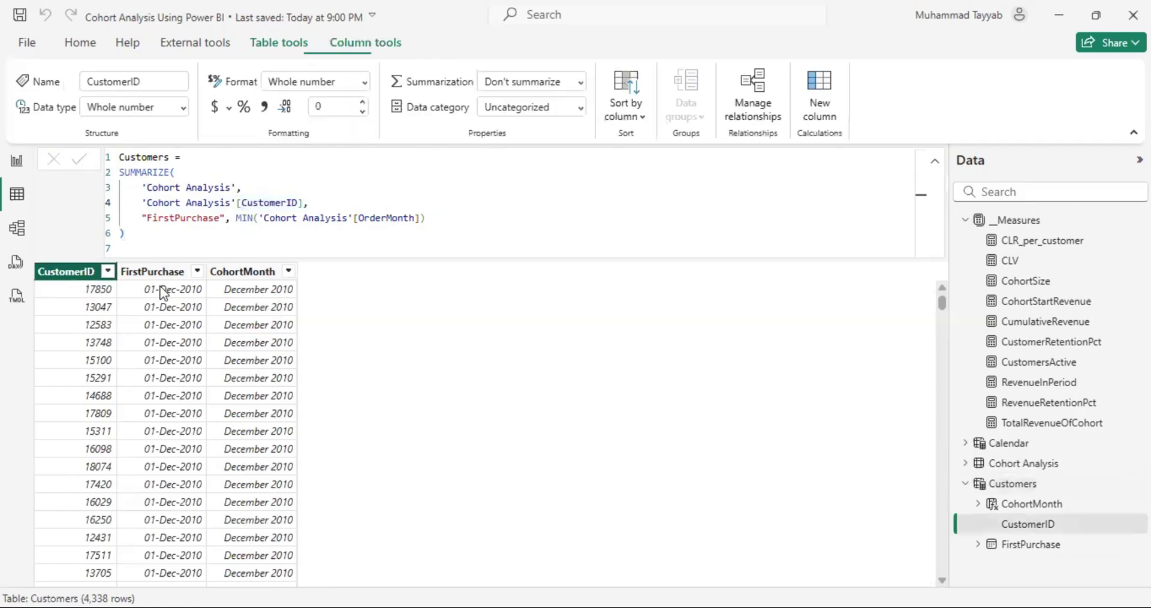
left_click(170, 274)
scroll(202, 337, "down", 1)
scroll(192, 326, "up", 1)
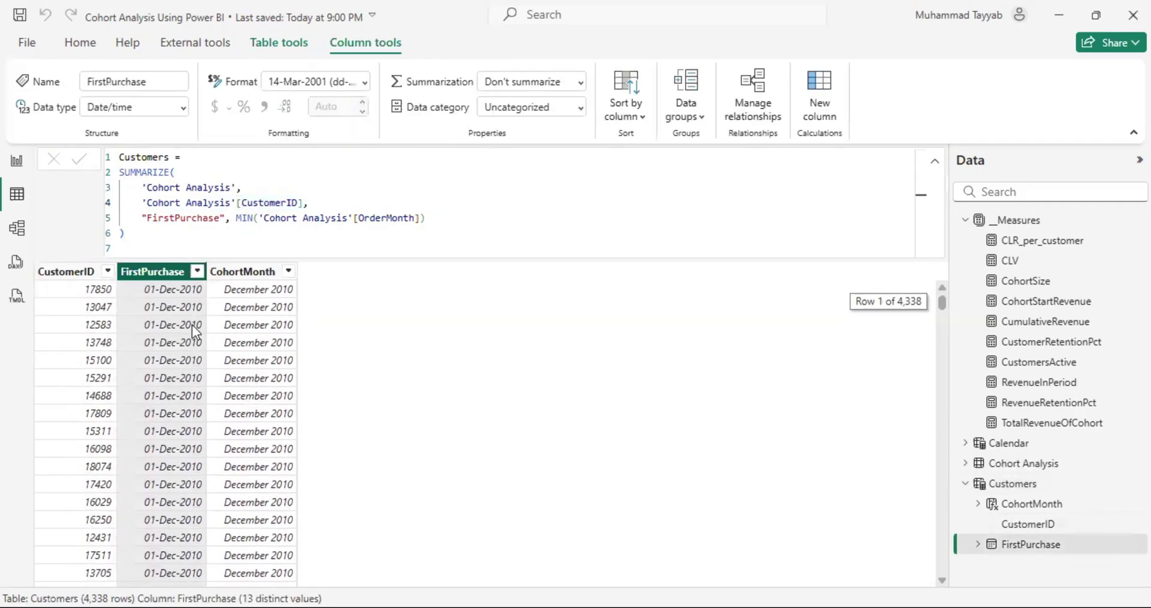
Examine the CohortMonth column's DATE formula in the Customers table, highlighting its day argument of 1.
left_click(249, 271)
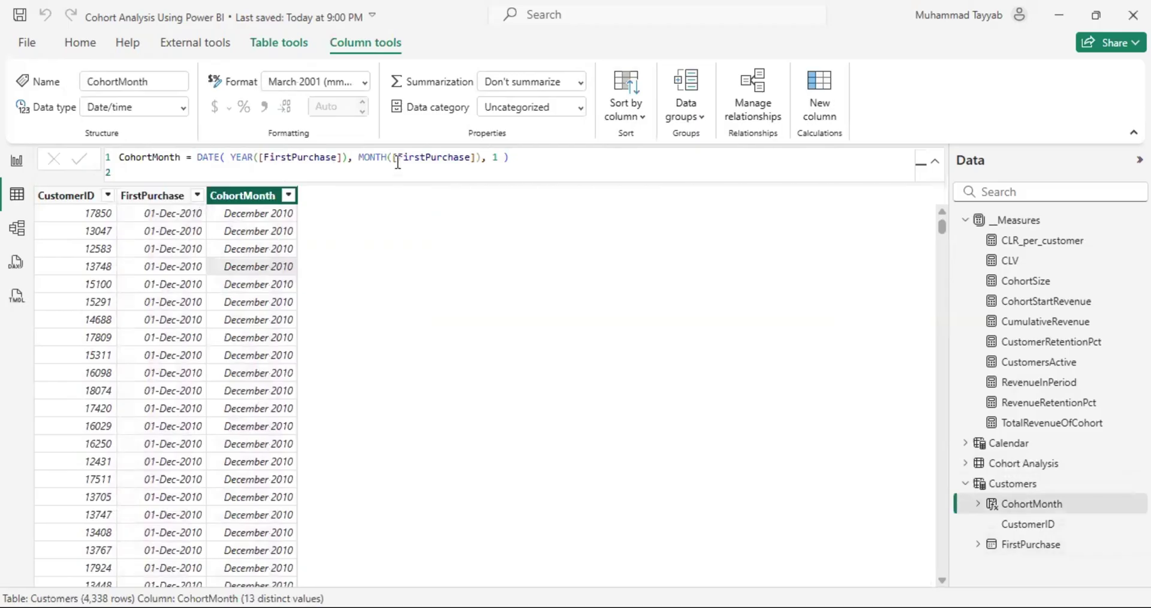
double_click(496, 156)
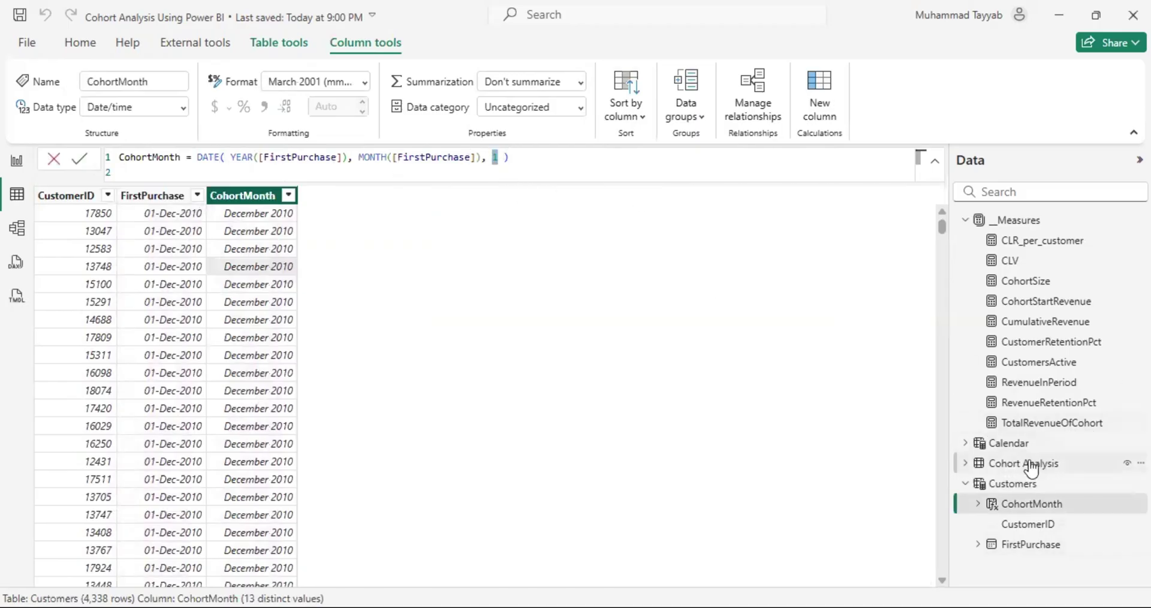
key("Return")
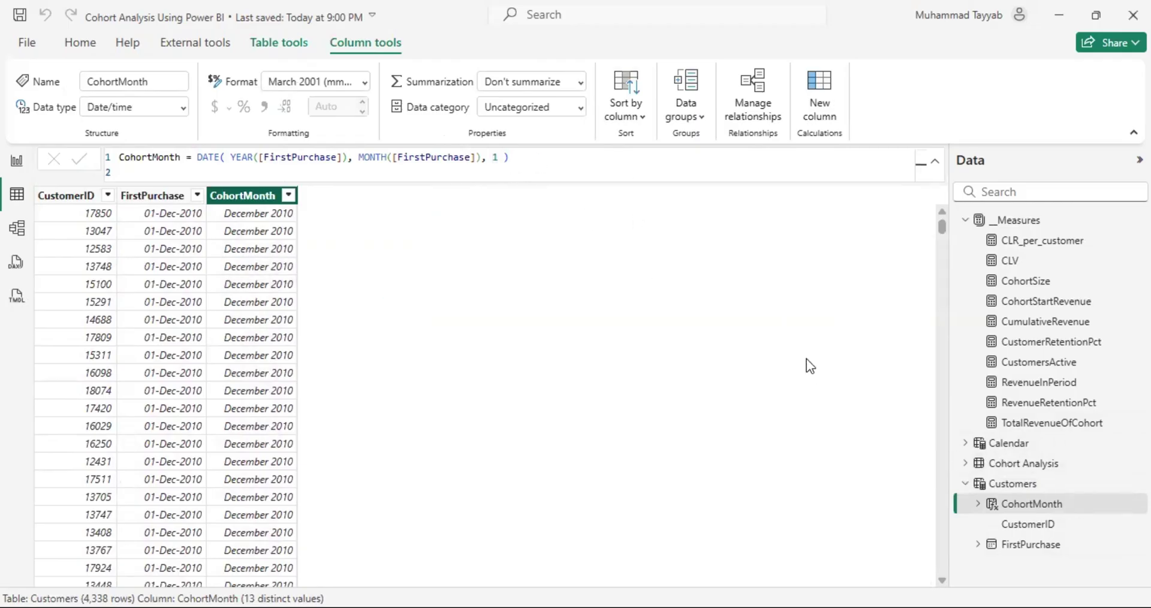
Examine the CohortIndex column's DATEDIFF formula in the Cohort Analysis table.
left_click(1019, 465)
left_click_drag(423, 580, 588, 580)
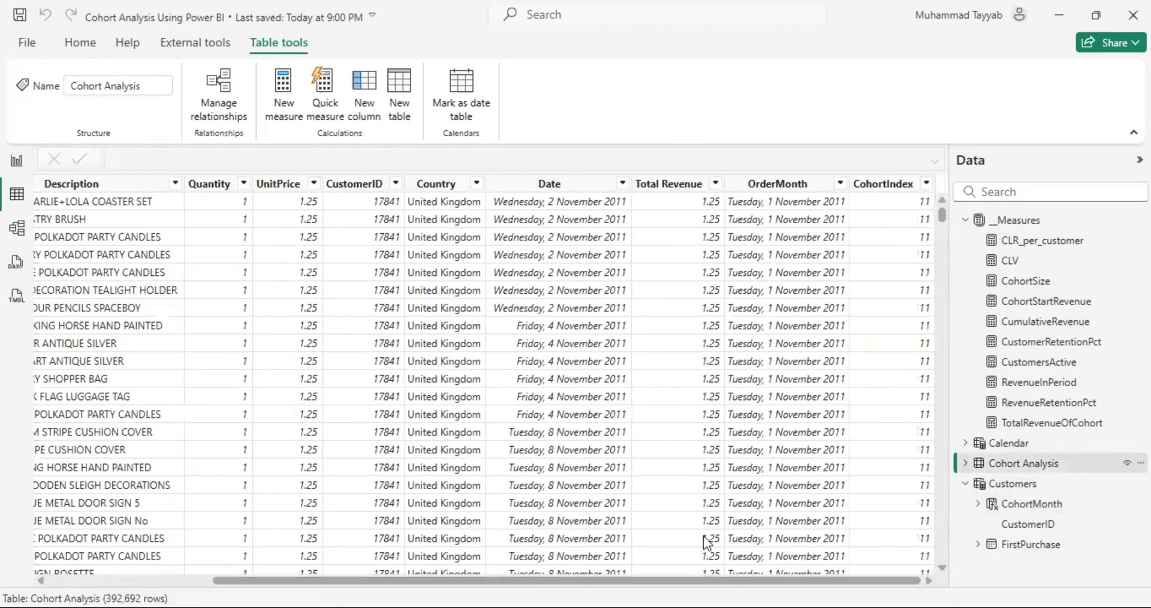
left_click(882, 186)
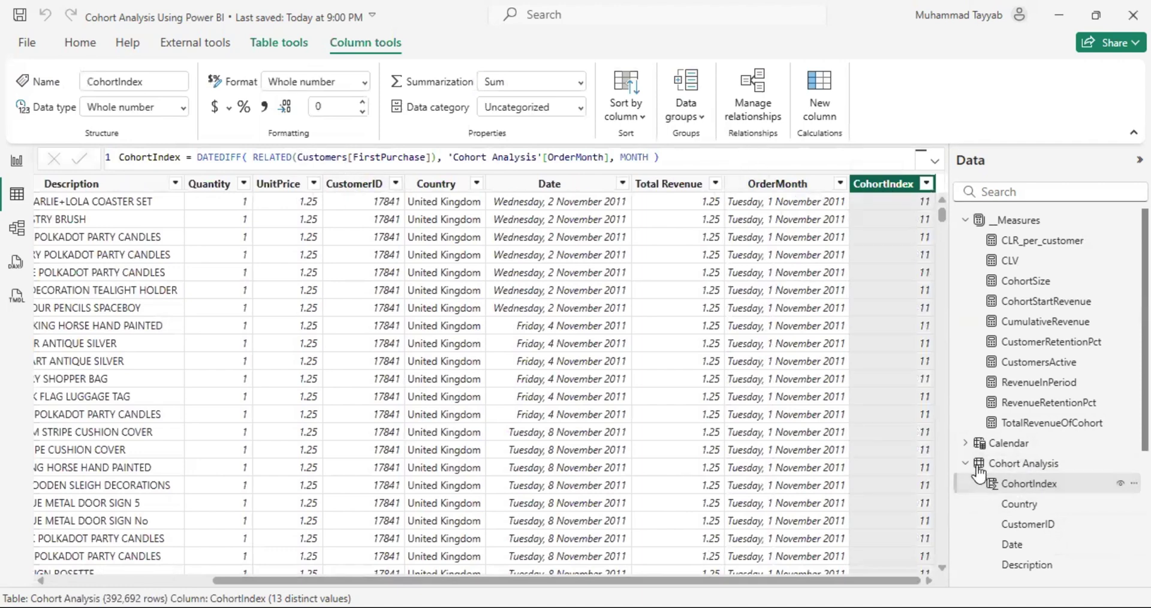
Show the model diagram and shift the Customers table slightly to make its relationship with Cohort Analysis easier to see.
left_click(18, 229)
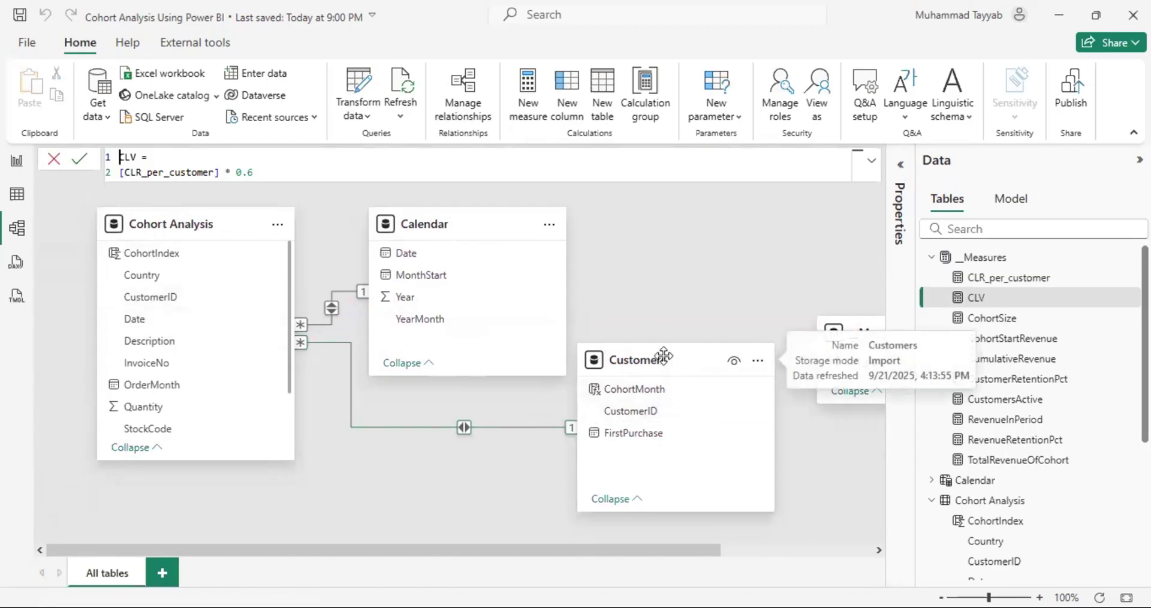
left_click_drag(664, 356, 660, 371)
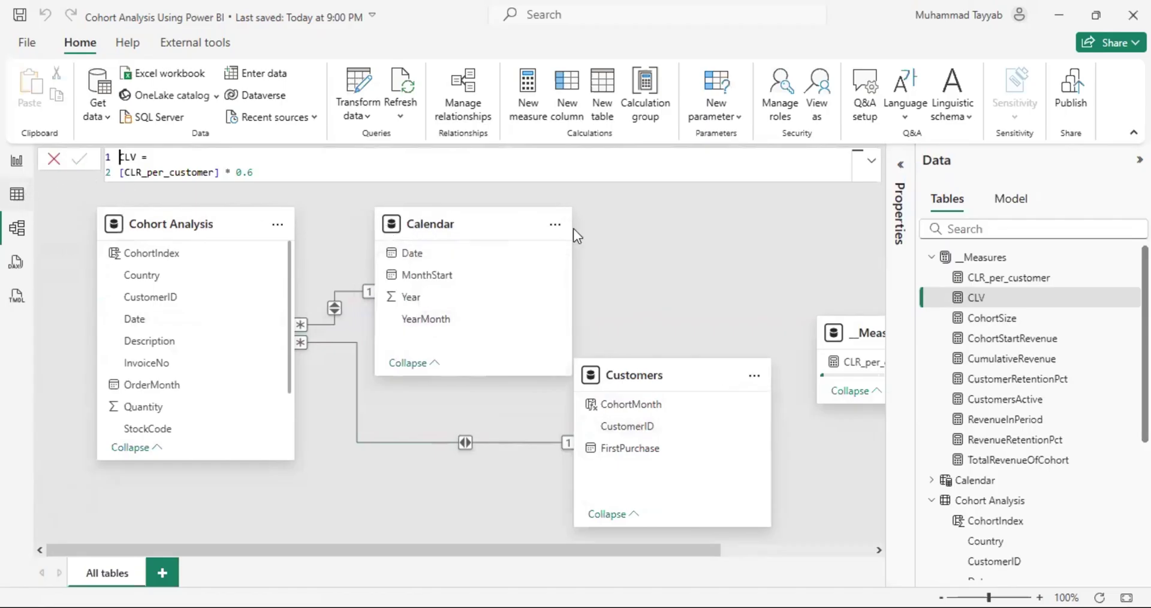
Examine the Calendar table's formula, highlighting the OrderMonth column inside the MIN and MAX arguments of CALENDAR.
left_click(17, 193)
left_click(1029, 444)
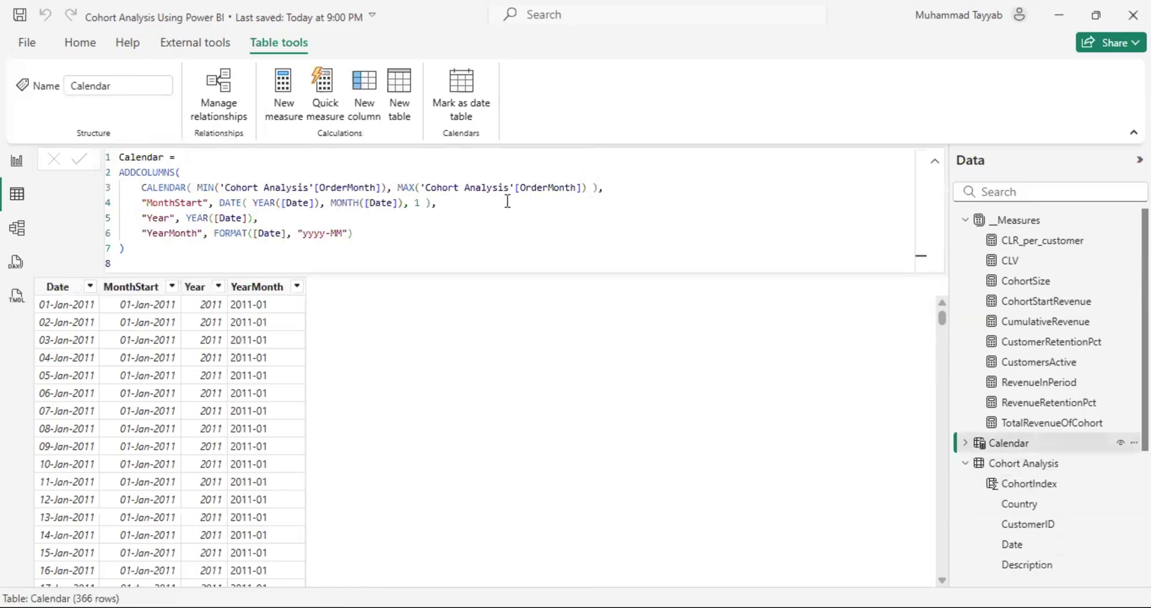
left_click(392, 187)
left_click_drag(315, 188, 379, 188)
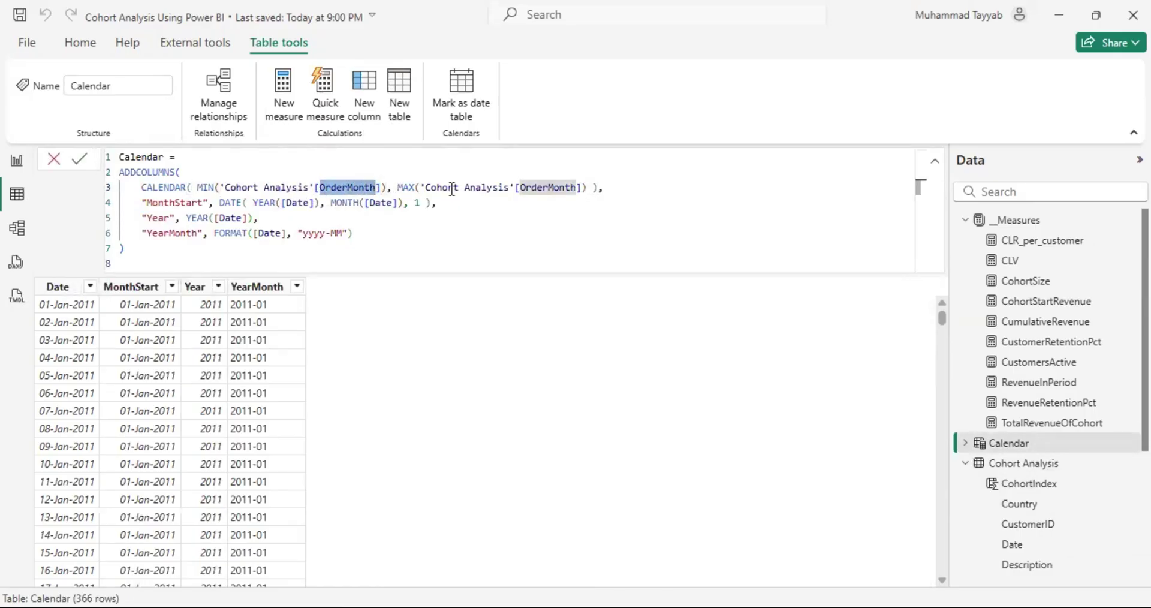
double_click(565, 187)
left_click(588, 187)
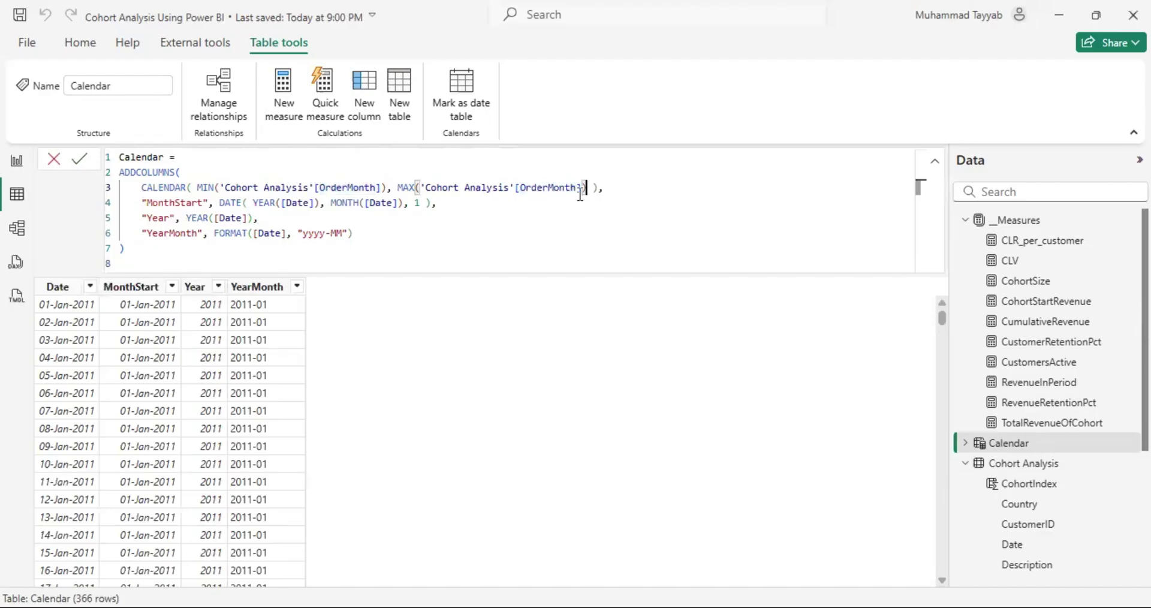
Highlight and examine the MonthStart, Year and YearMonth column definitions in the Calendar table's ADDCOLUMNS formula.
double_click(195, 202)
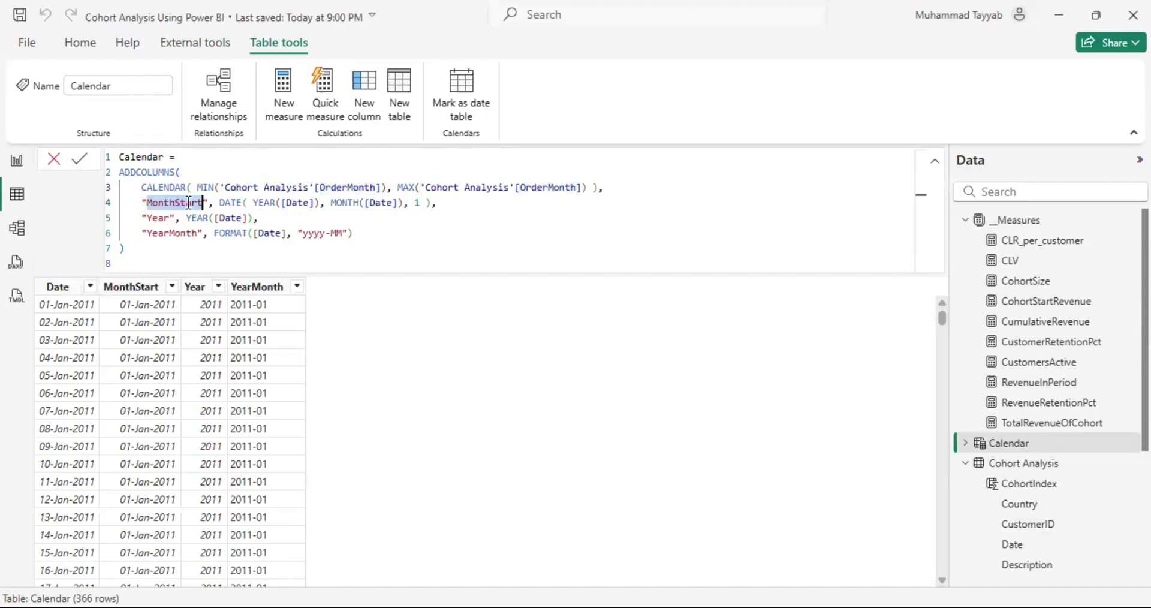
left_click_drag(354, 233, 142, 201)
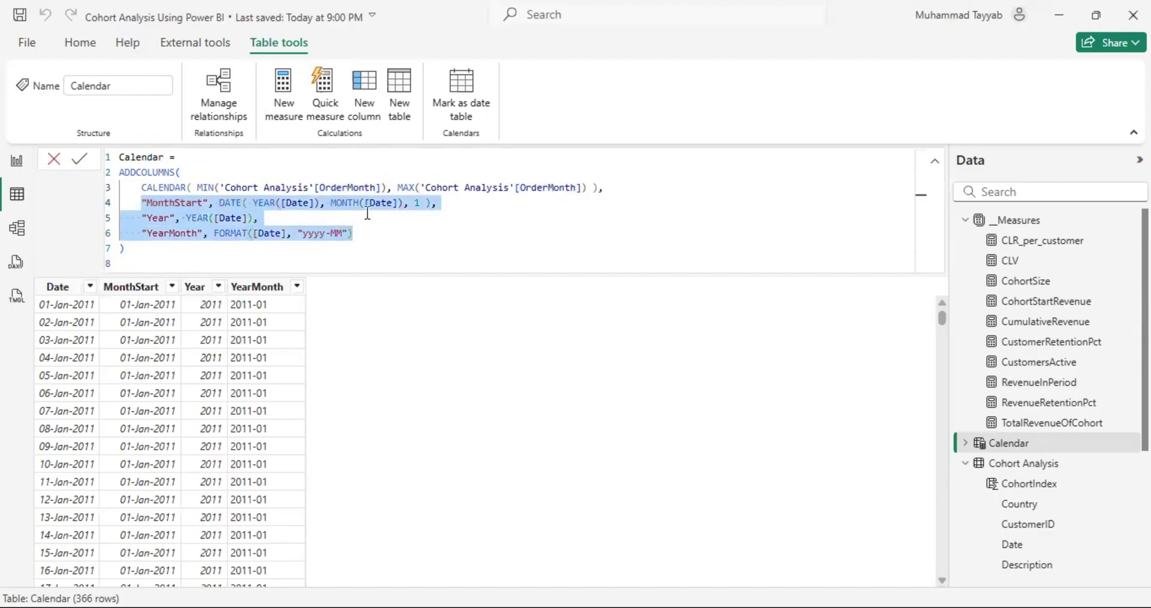
left_click(444, 207)
left_click_drag(370, 230, 147, 203)
left_click(456, 201)
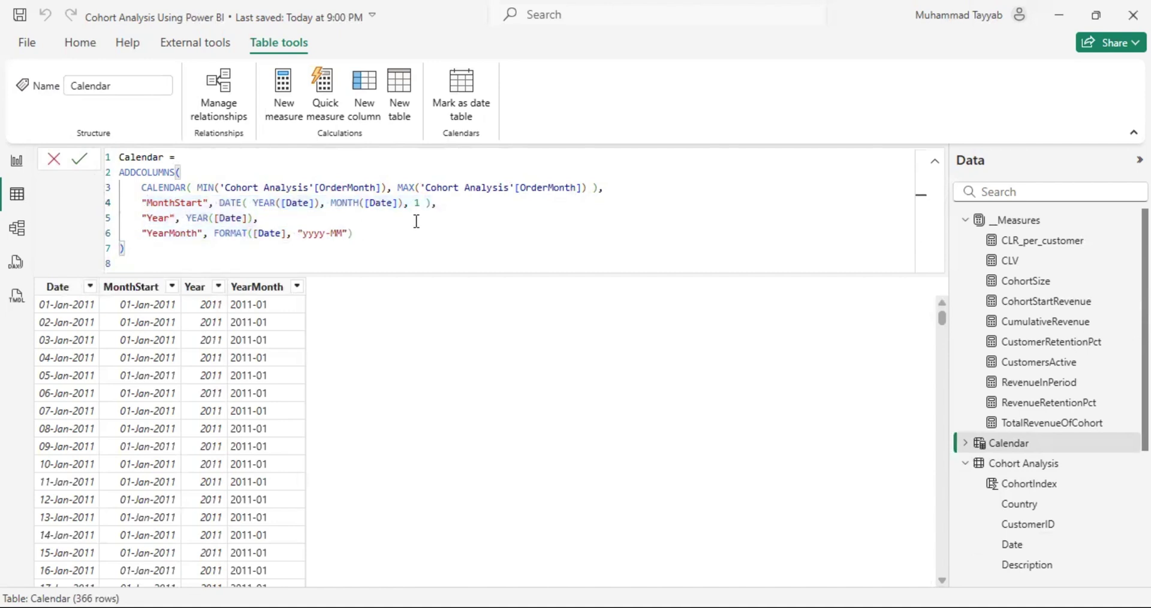
left_click(419, 237)
Review the table relationships in the model diagram, and bring up the CohortIndex column's formula in the Cohort Analysis table.
left_click(8, 223)
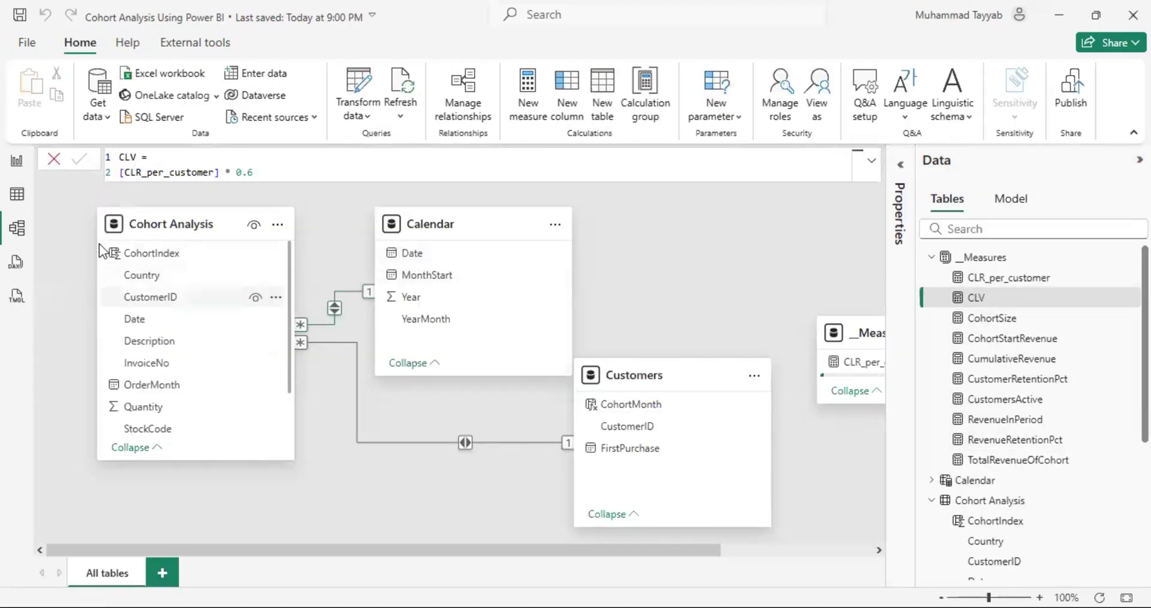
left_click(16, 194)
scroll(1033, 456, "down", 2)
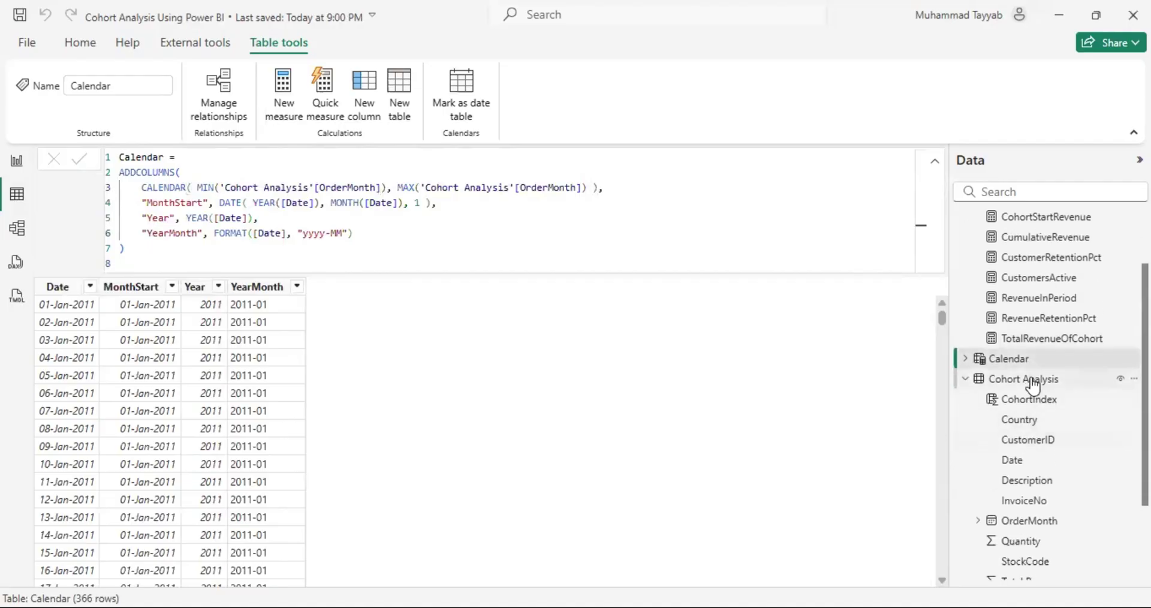
left_click(1032, 381)
scroll(776, 554, "right", 2)
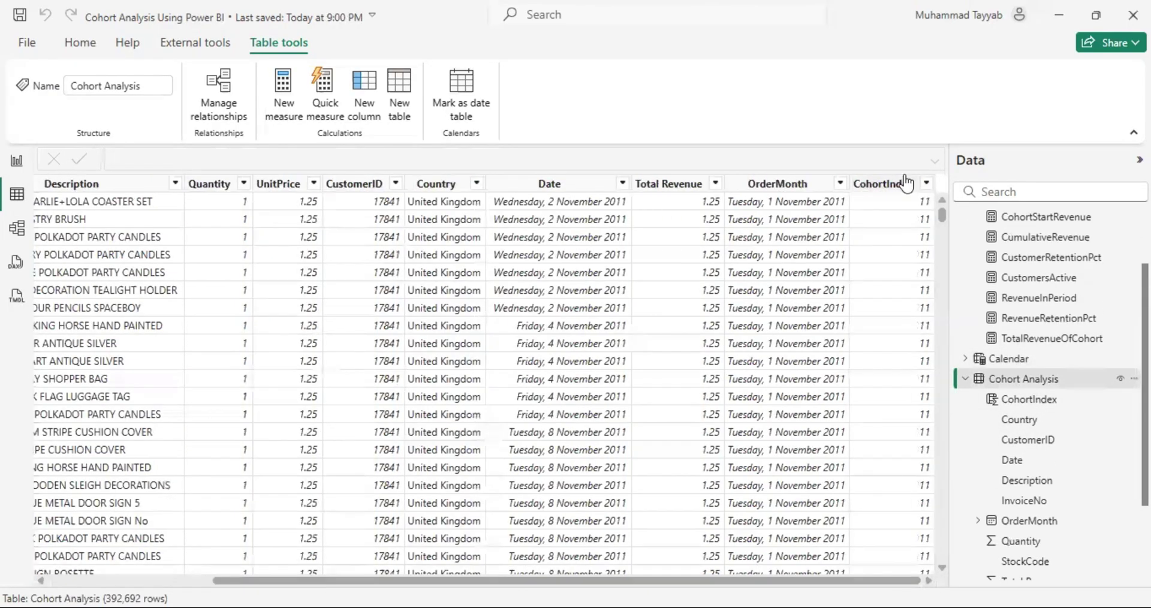
left_click(893, 184)
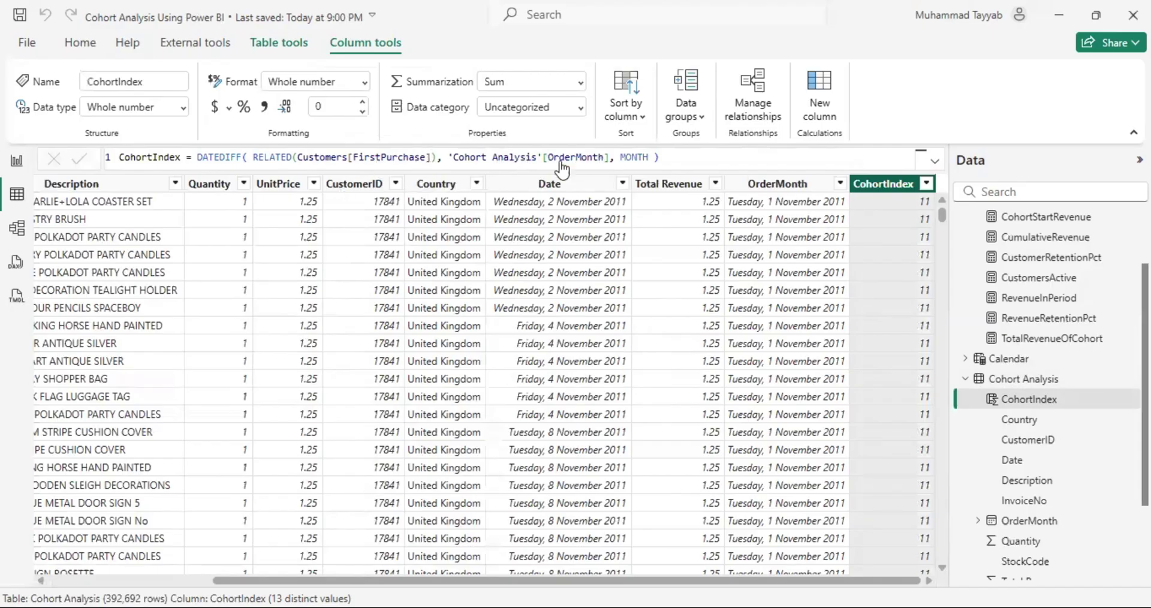
Examine the CohortIndex formula by highlighting DATEDIFF, its MONTH interval, and the FirstPurchase and OrderMonth arguments.
left_click_drag(197, 159, 240, 160)
left_click_drag(620, 159, 650, 160)
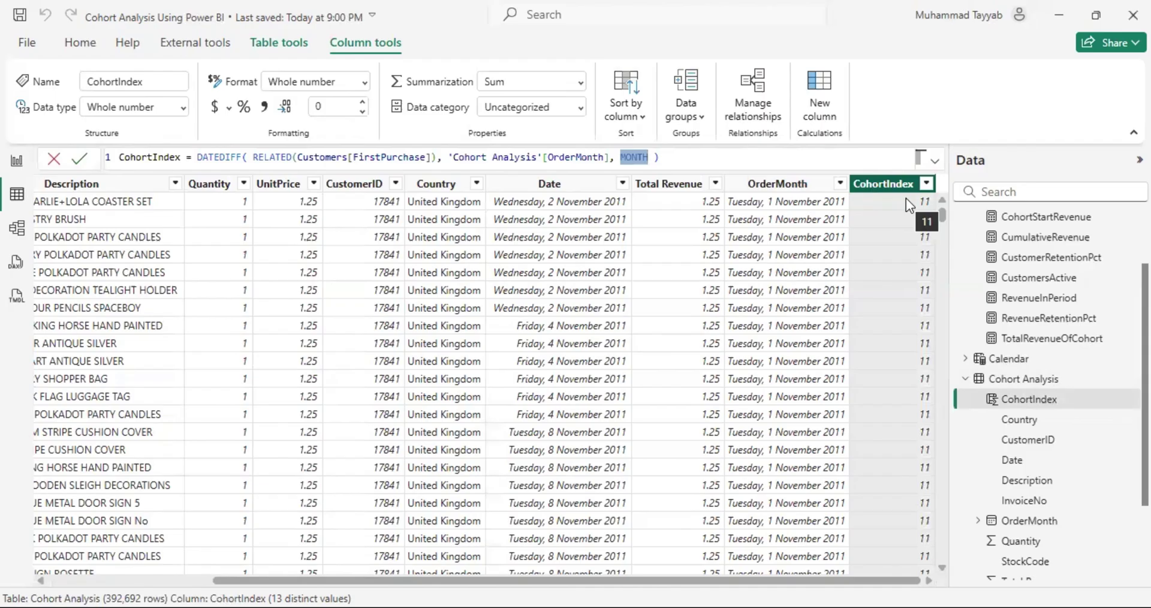
left_click_drag(355, 158, 398, 158)
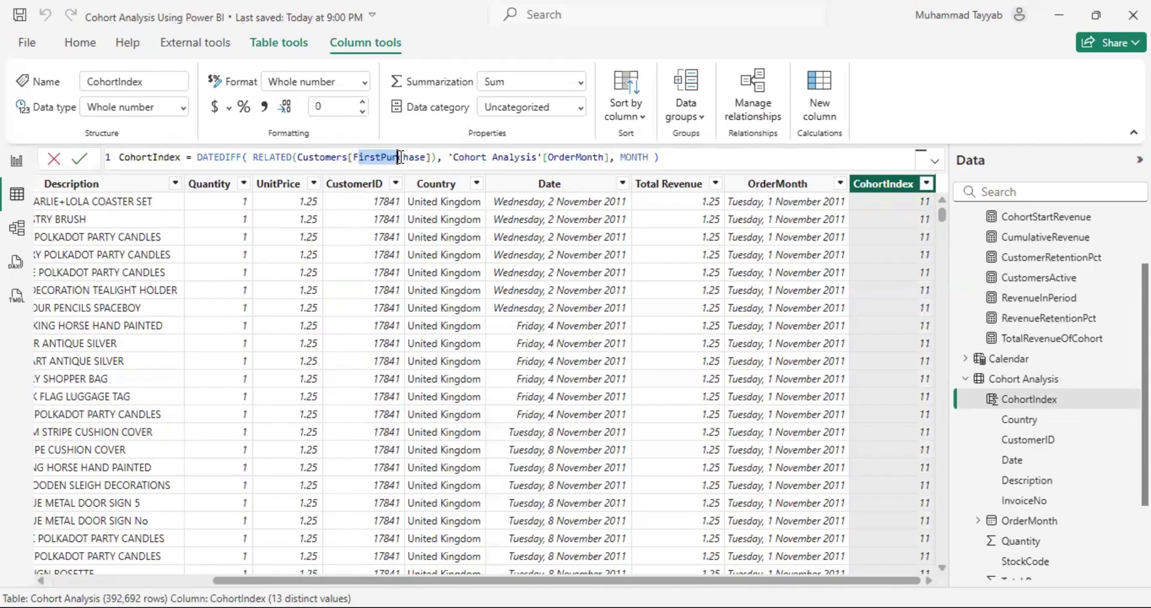
double_click(577, 157)
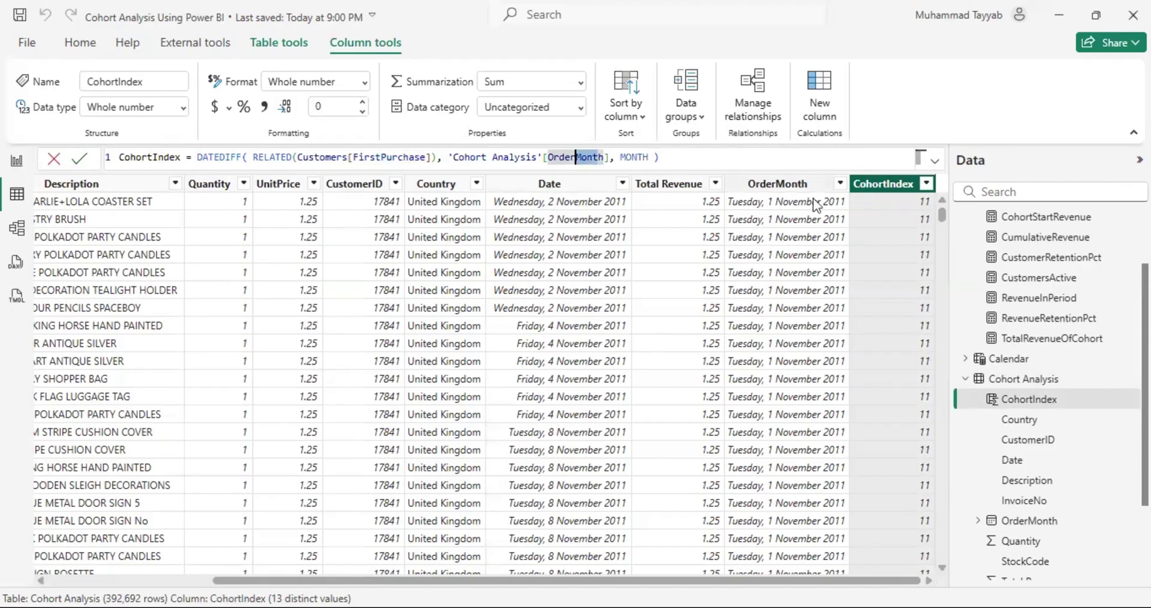
left_click(628, 149)
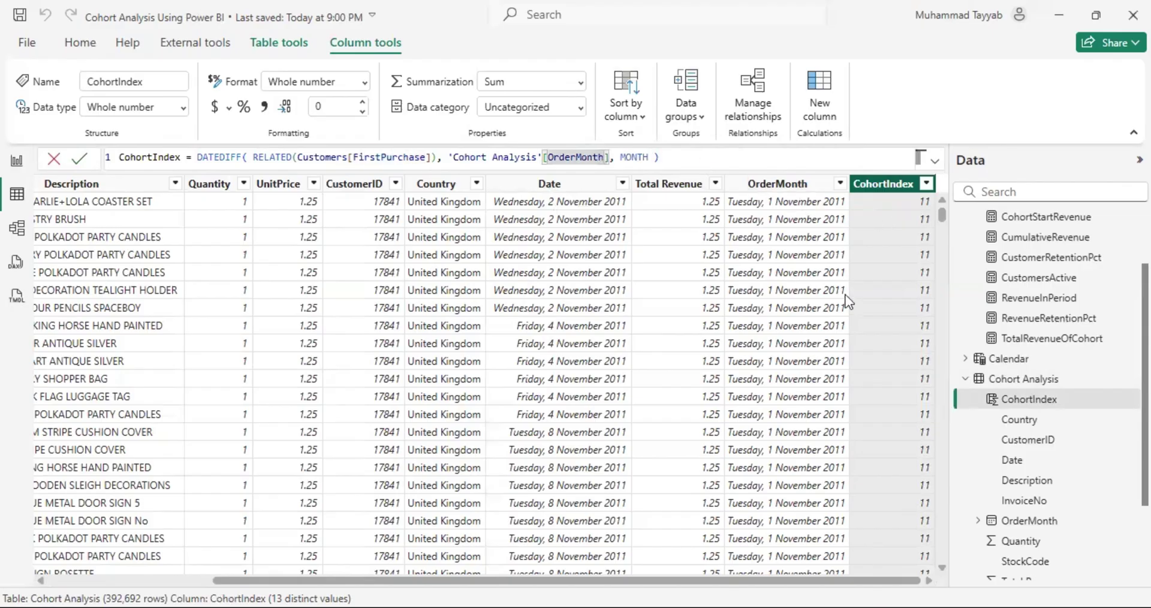
Filter the Cohort Analysis table to rows whose CohortIndex is 0.
left_click(927, 183)
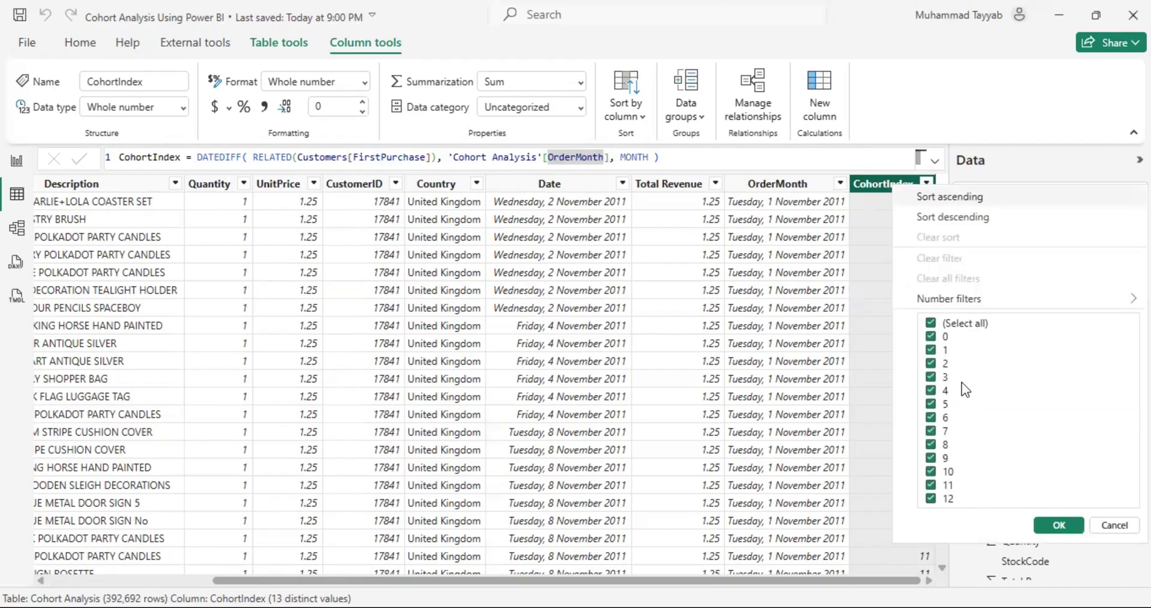
left_click(932, 323)
left_click(932, 336)
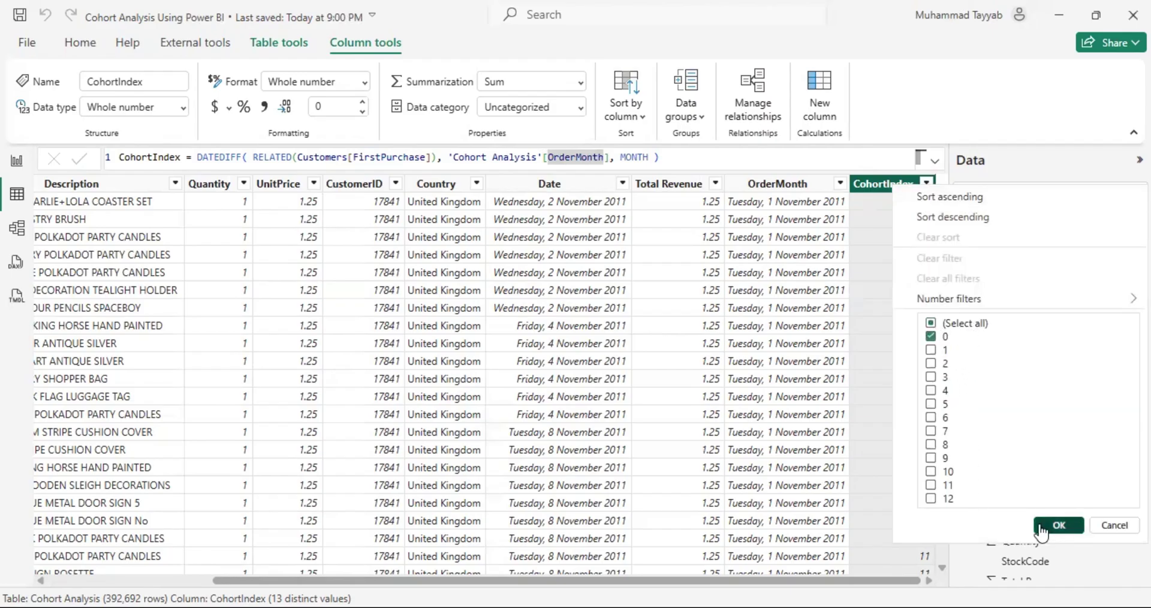
left_click(1058, 525)
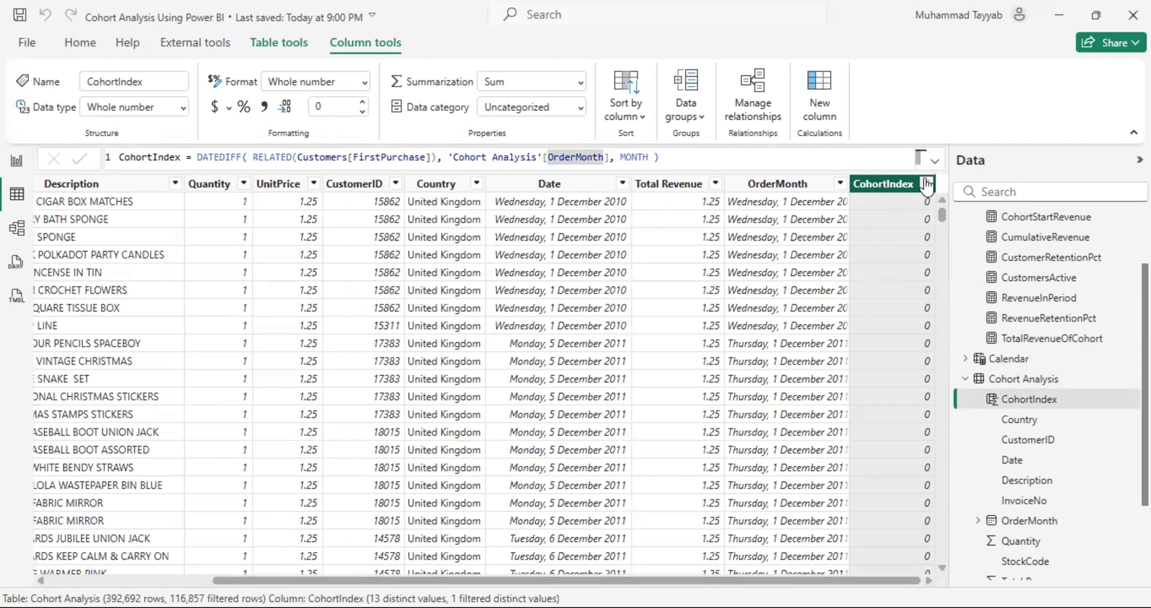
Clear all filters from the Cohort Analysis table and collapse its fields.
left_click(927, 184)
left_click(931, 340)
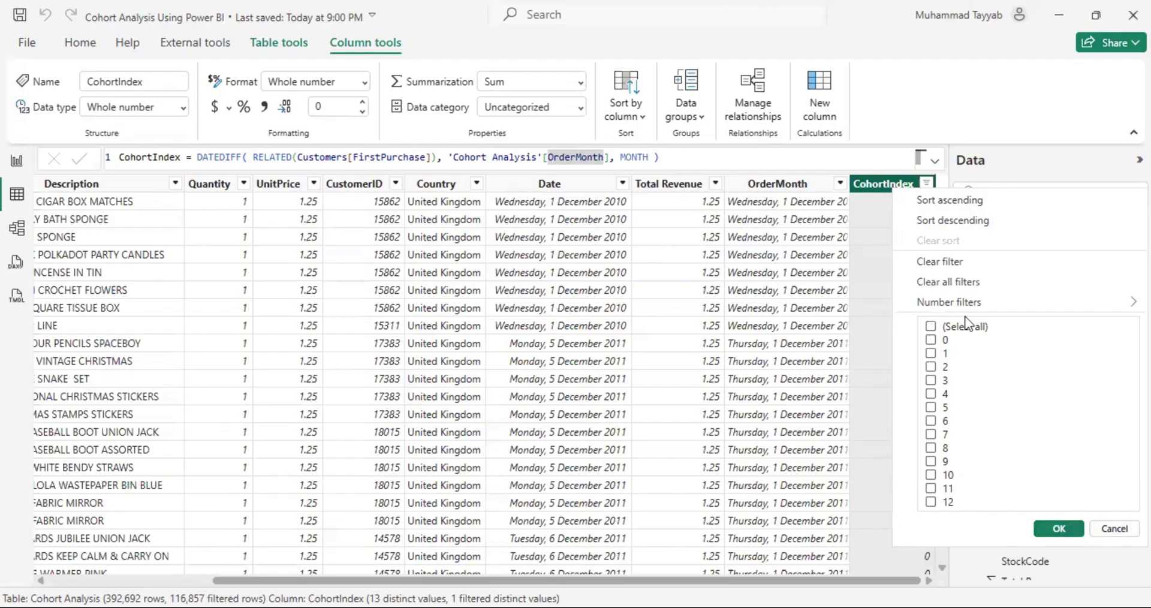
left_click(966, 286)
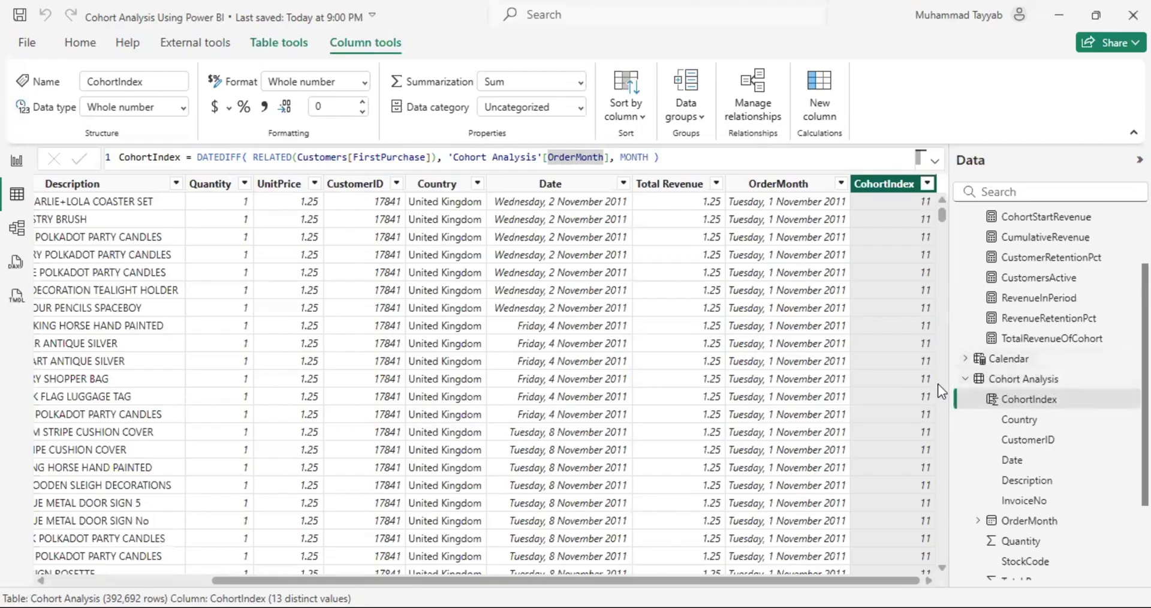
left_click(975, 384)
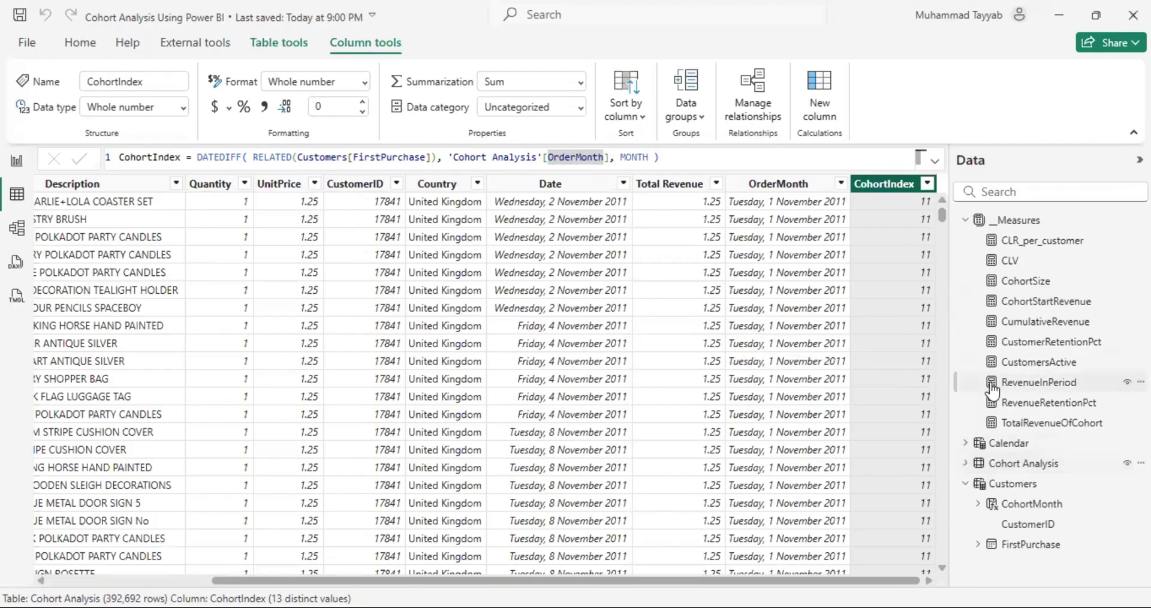
On the Cohort By No of Customers page, examine the Customer Cohort matrix's row, column and value fields, checking the CohortIndex data.
left_click(24, 160)
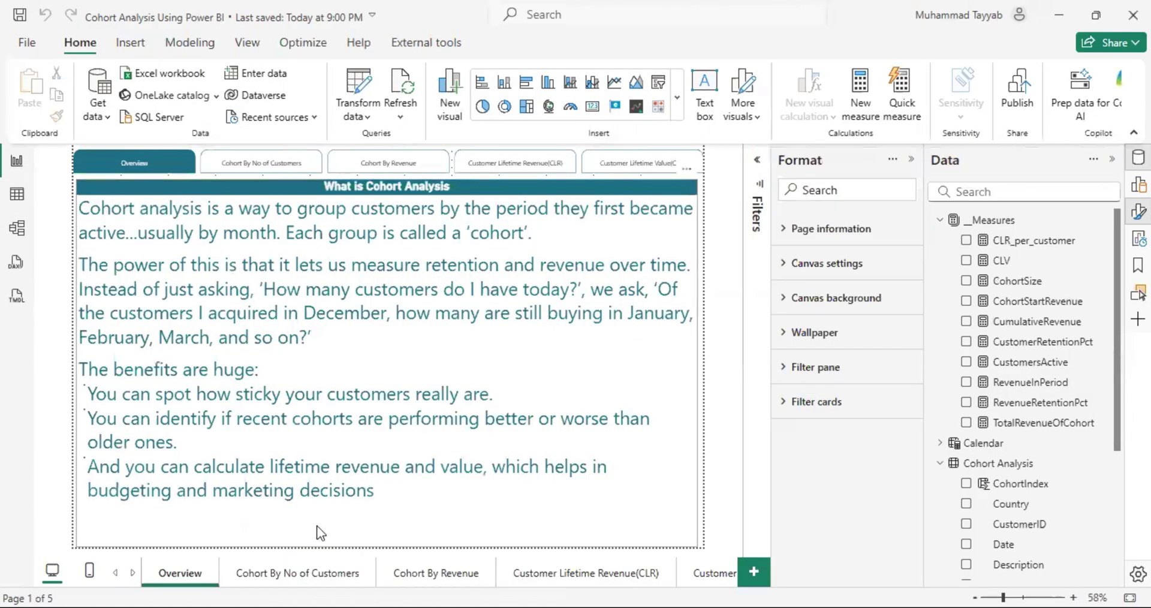
left_click(311, 570)
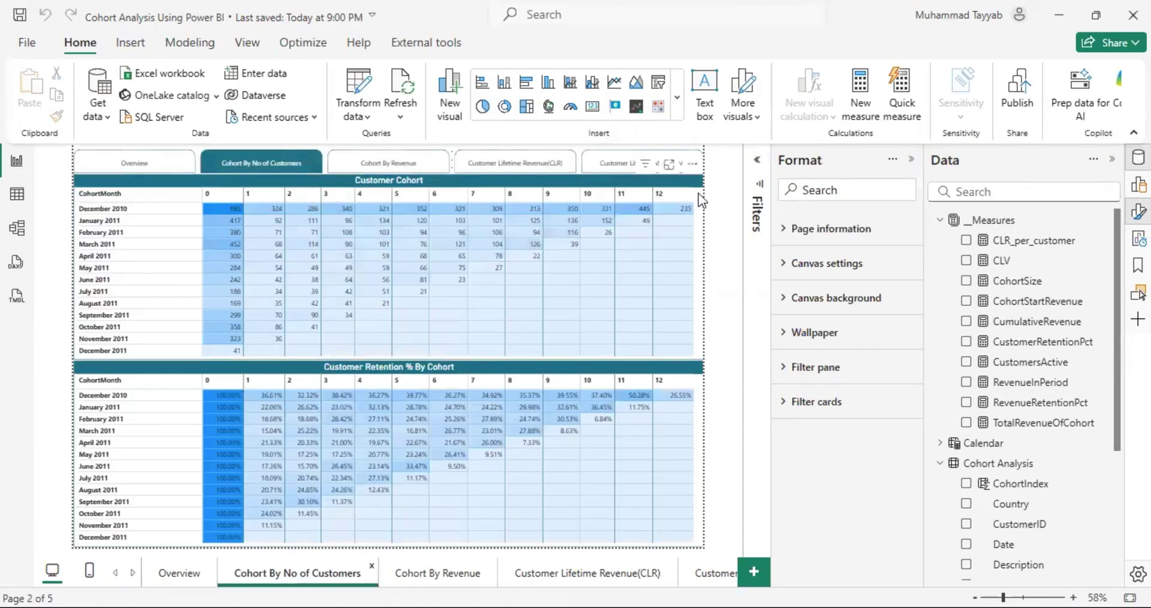
left_click(698, 198)
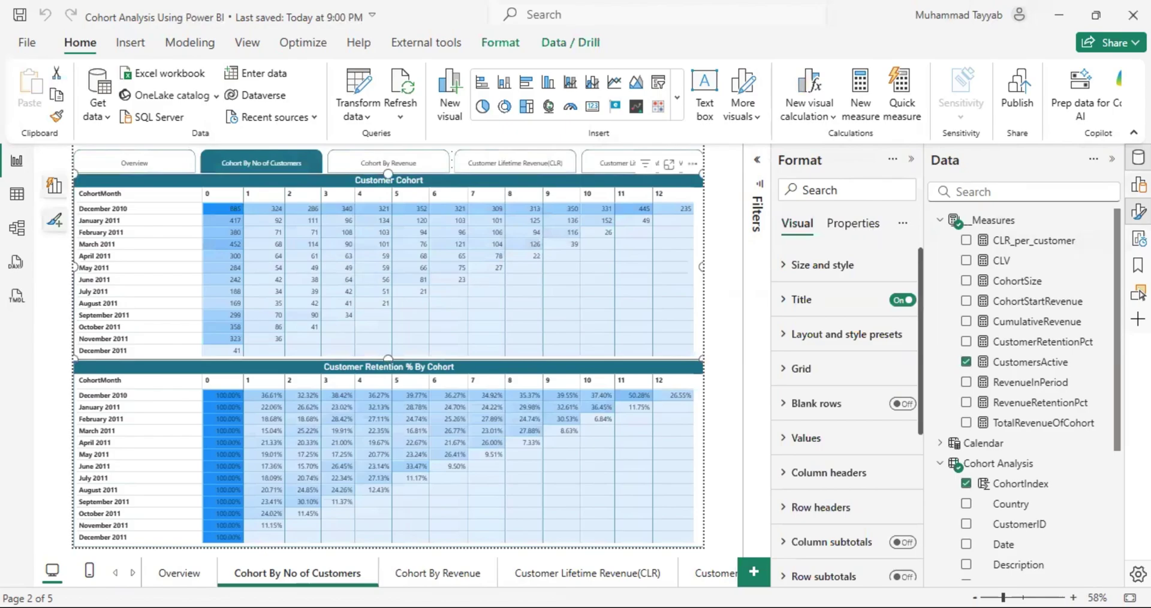
left_click(54, 186)
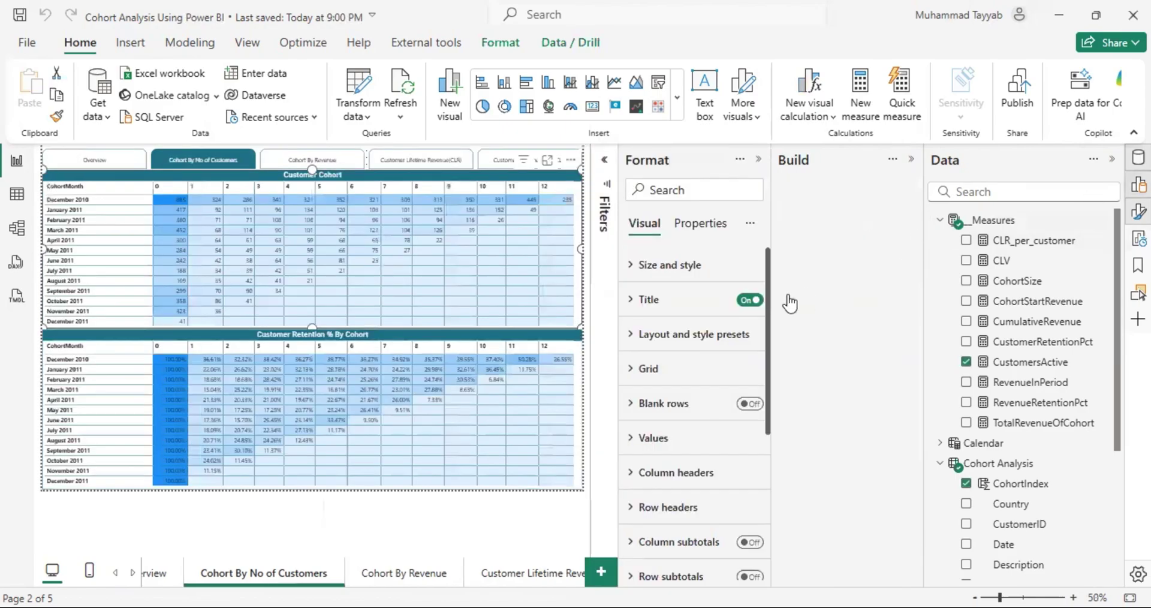
left_click(759, 160)
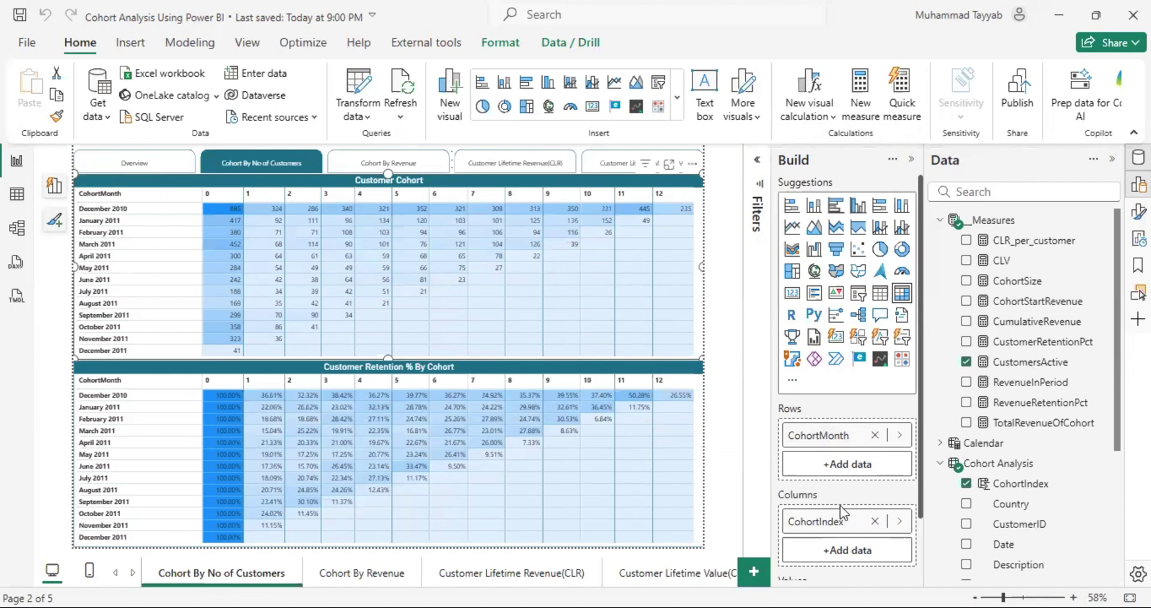
scroll(840, 513, "down", 1)
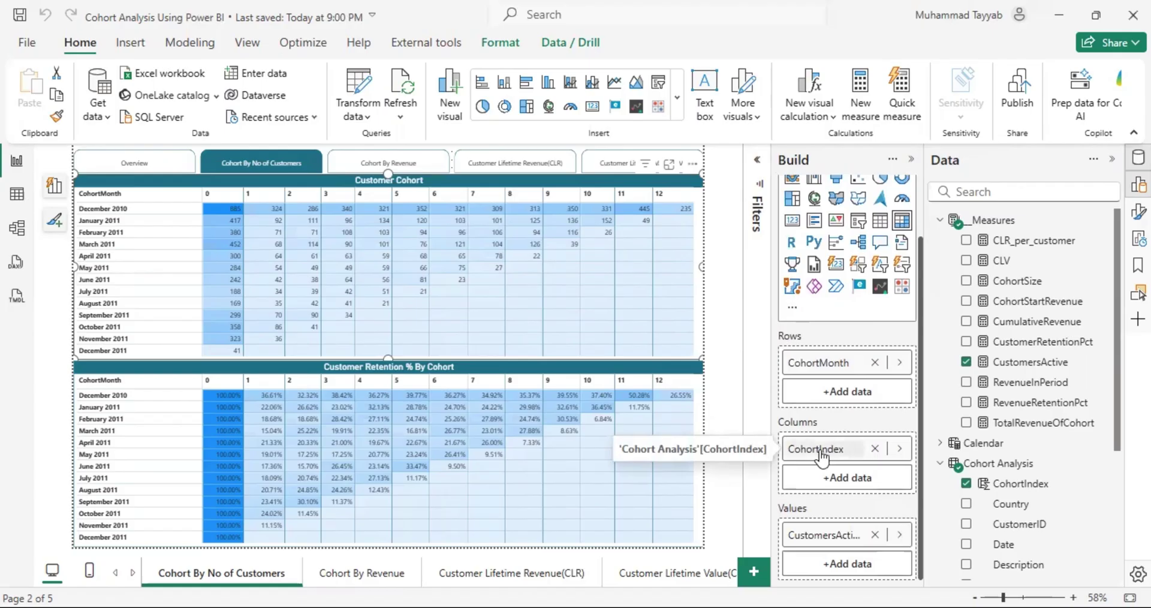
left_click(17, 194)
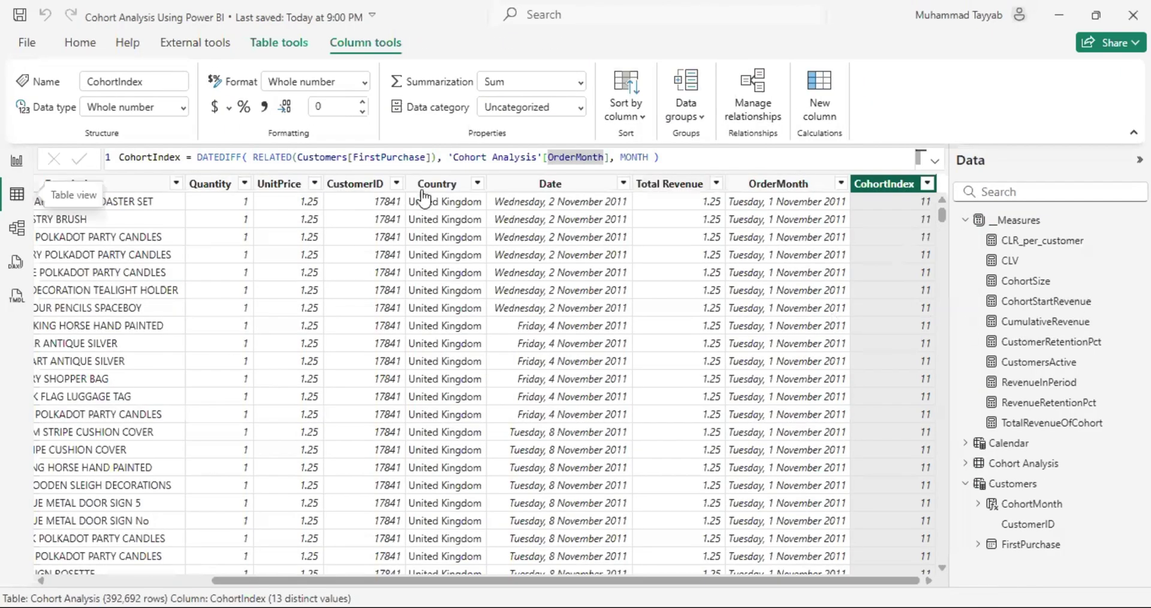
left_click(11, 165)
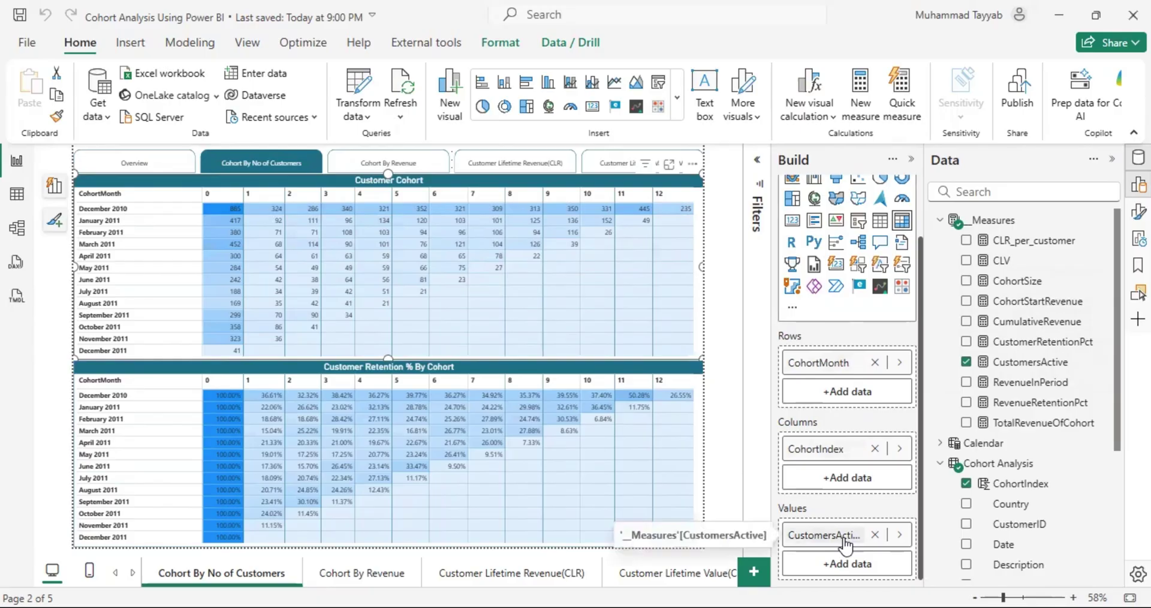
Open the CustomersActive measure's formula and examine the CohortDate variable with its SELECTEDVALUE of Customers[CohortMonth].
left_click(1020, 363)
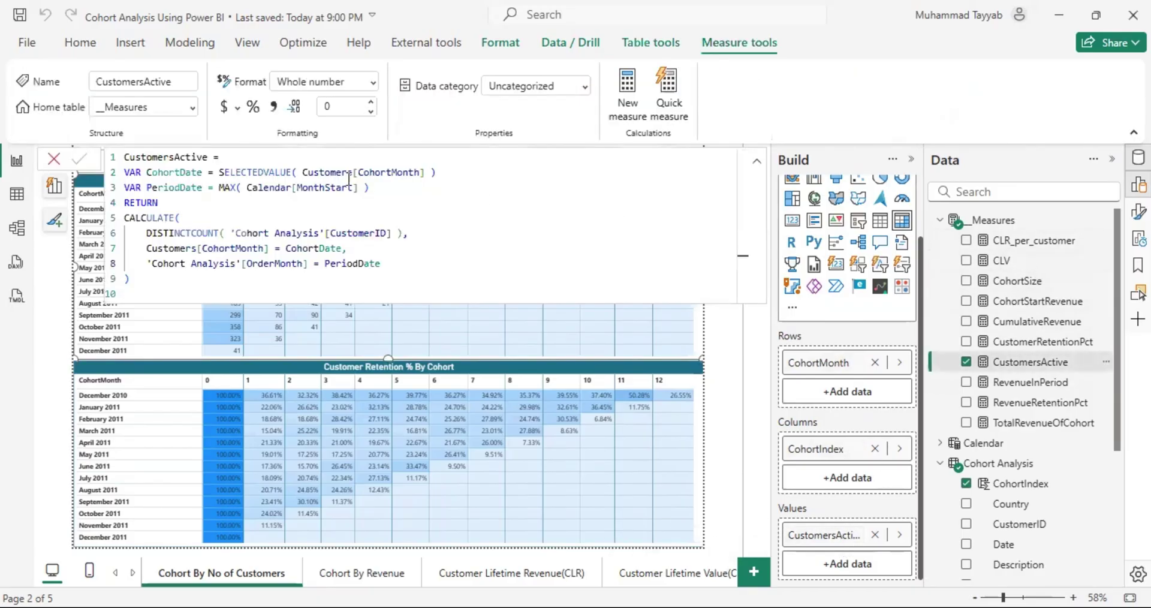
double_click(195, 173)
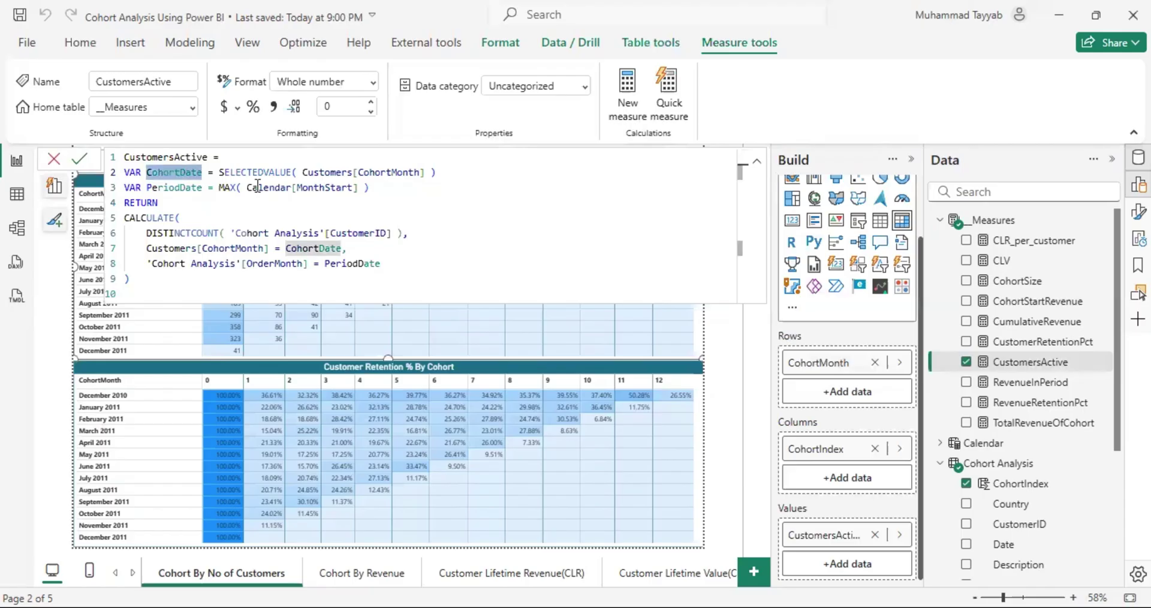
double_click(223, 173)
left_click(448, 173)
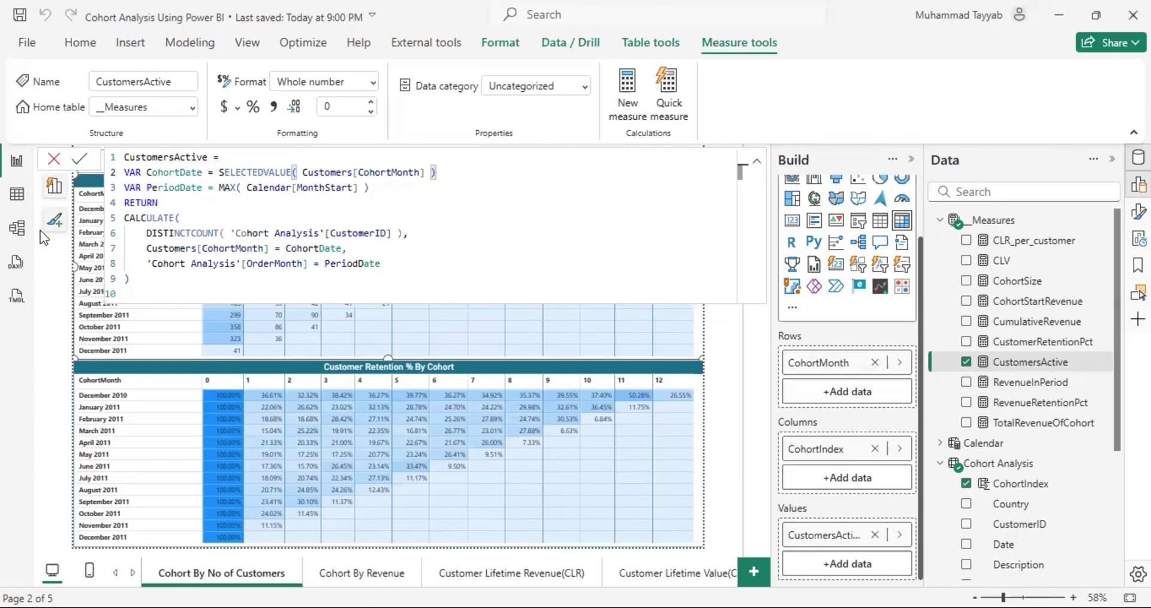
Examine the CohortDate and PeriodDate variables in the CustomersActive formula, including the MAX of Calendar[MonthStart] expression.
left_click(426, 172)
left_click(440, 173)
double_click(175, 173)
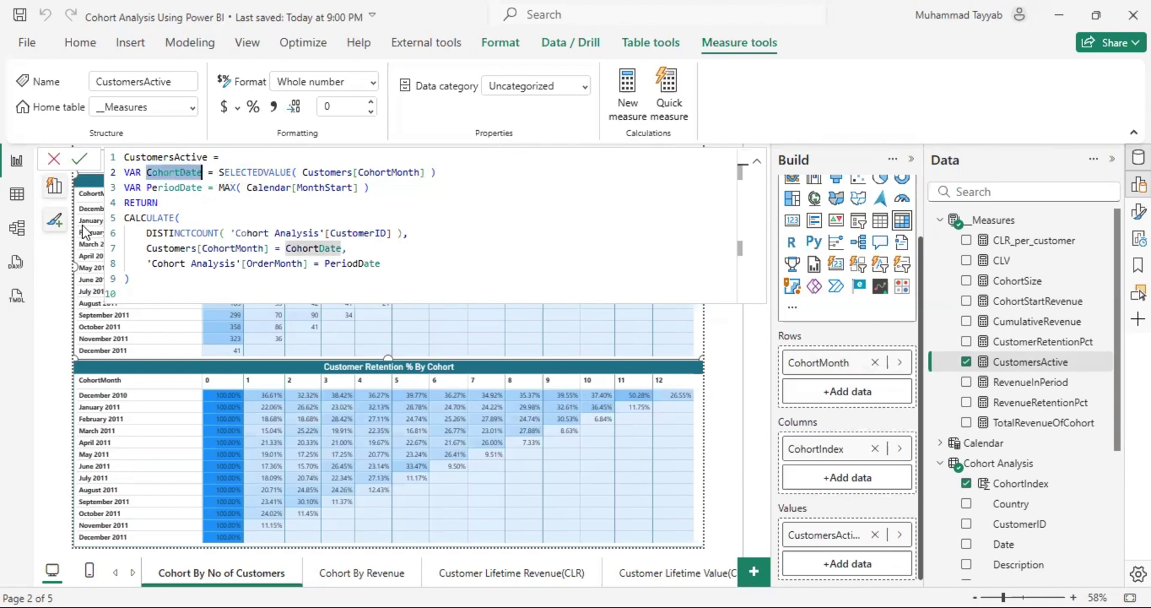
double_click(174, 188)
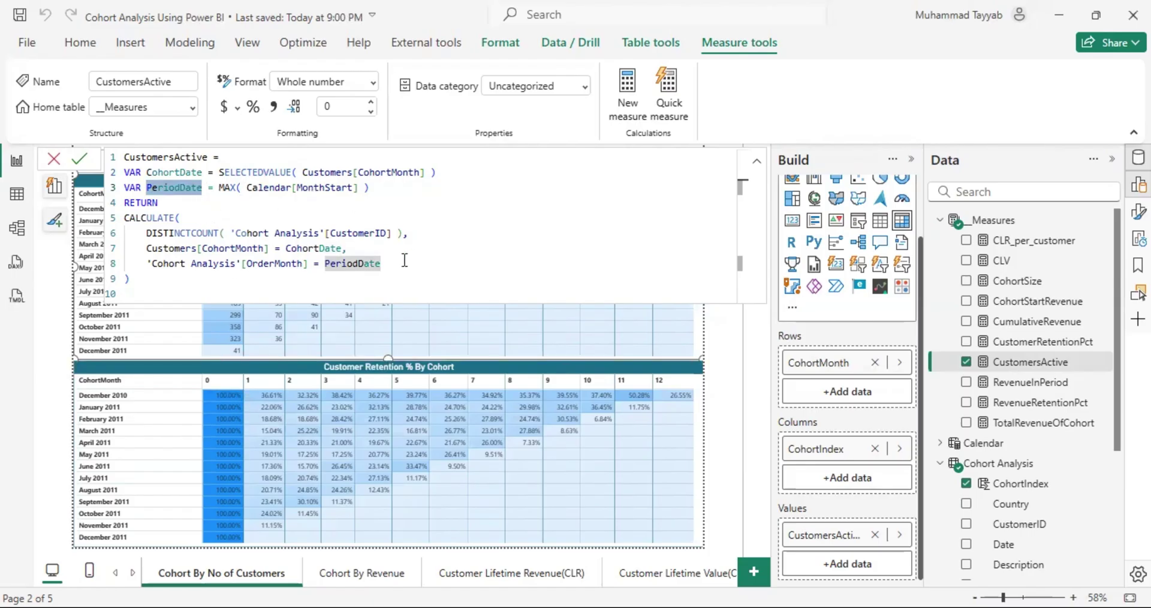
left_click(393, 187)
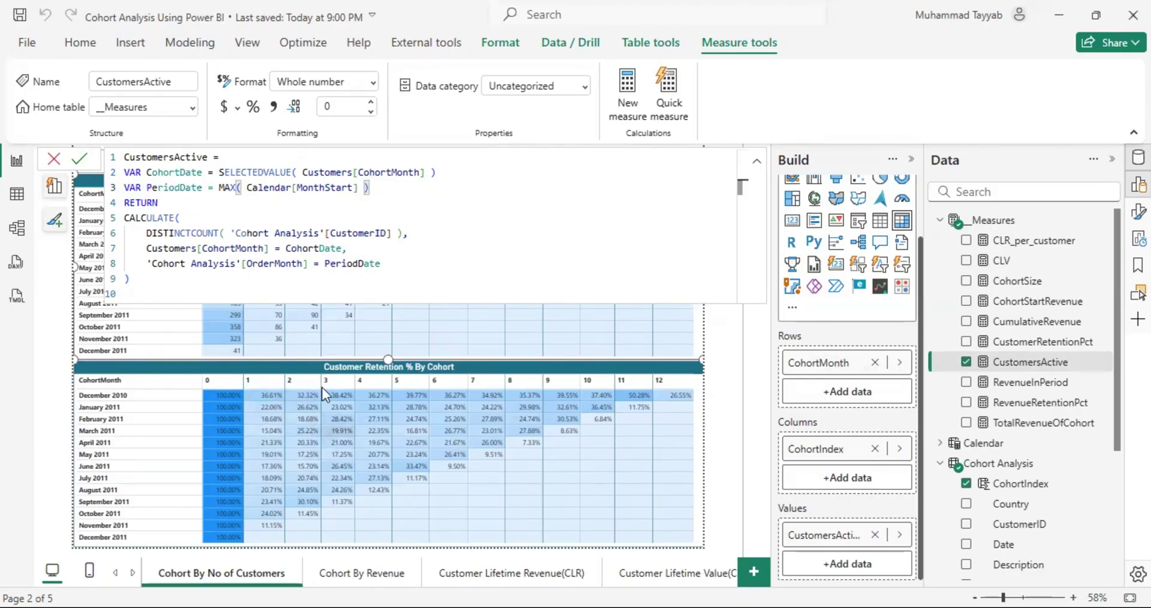
left_click_drag(221, 187, 395, 187)
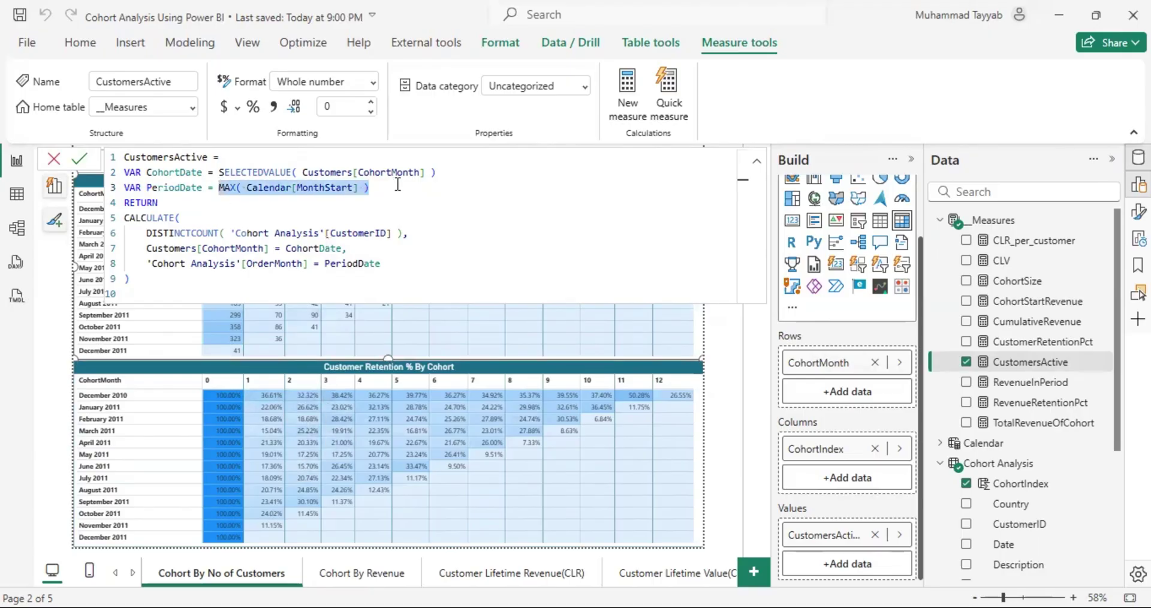
left_click(395, 187)
Examine CustomersActive's CALCULATE expression, its DISTINCTCOUNT of CustomerID and the CohortMonth and OrderMonth filters, and close the formula.
double_click(160, 216)
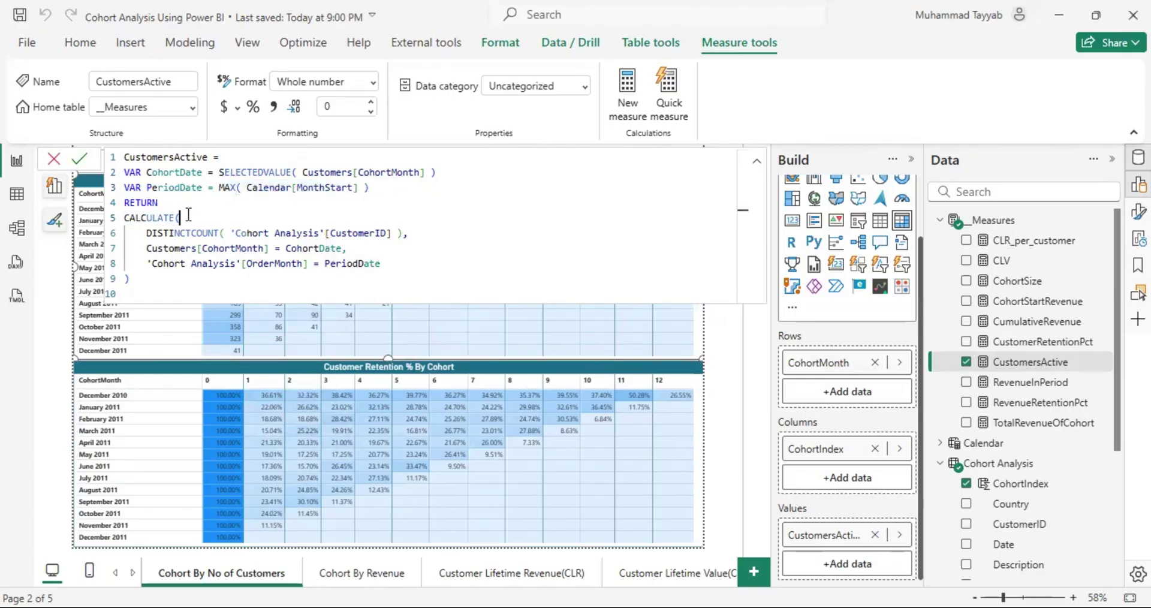
left_click(199, 219)
double_click(180, 234)
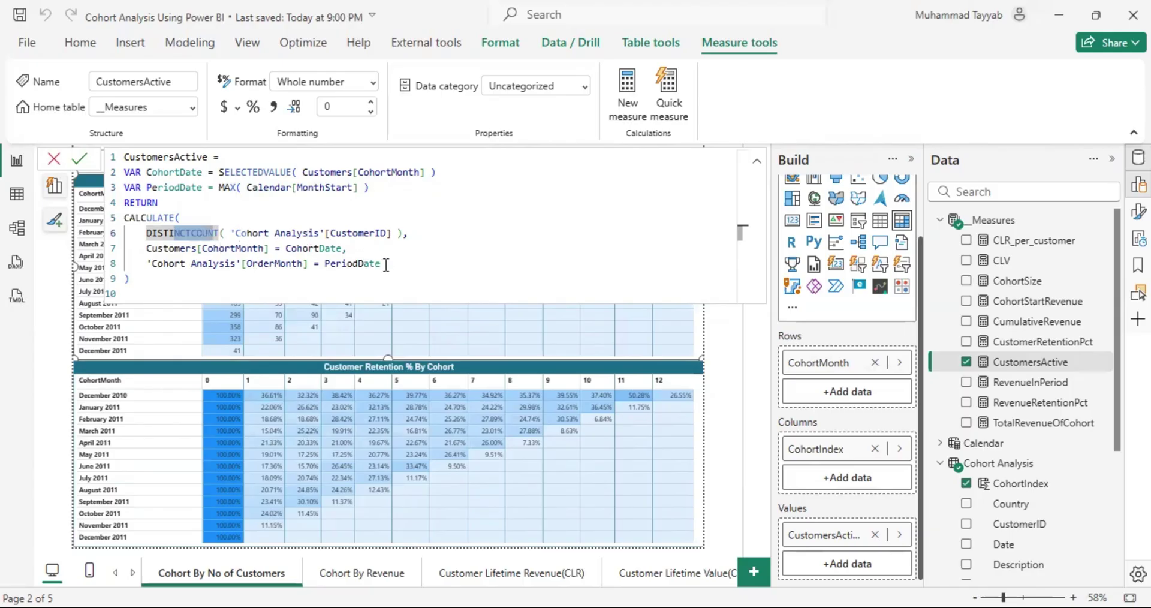
left_click_drag(388, 264, 147, 248)
left_click(269, 248)
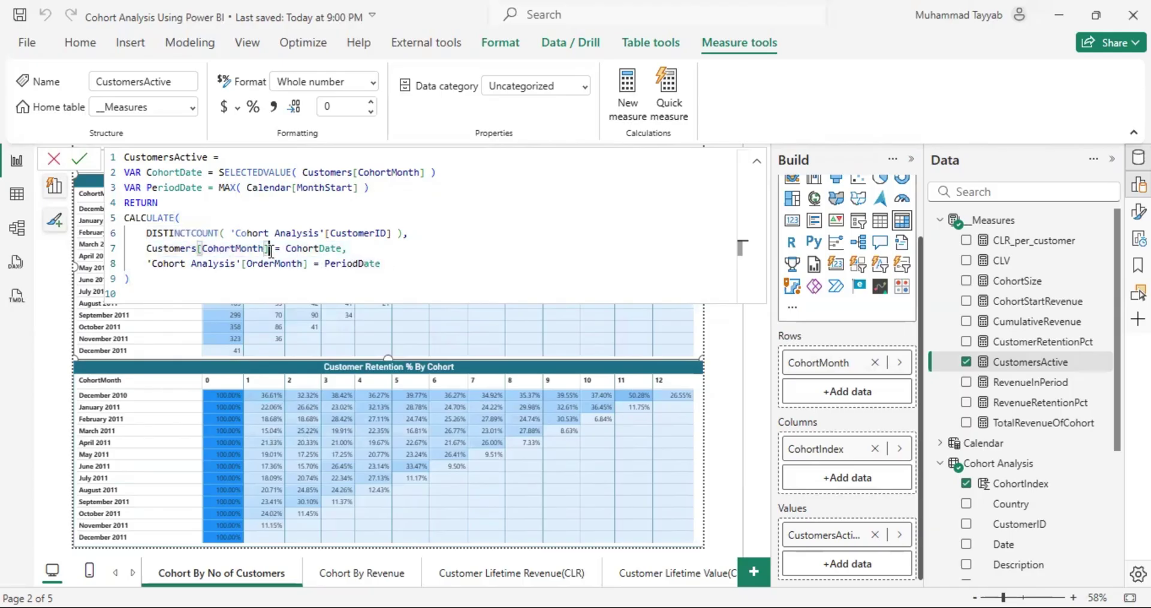
double_click(231, 248)
double_click(317, 249)
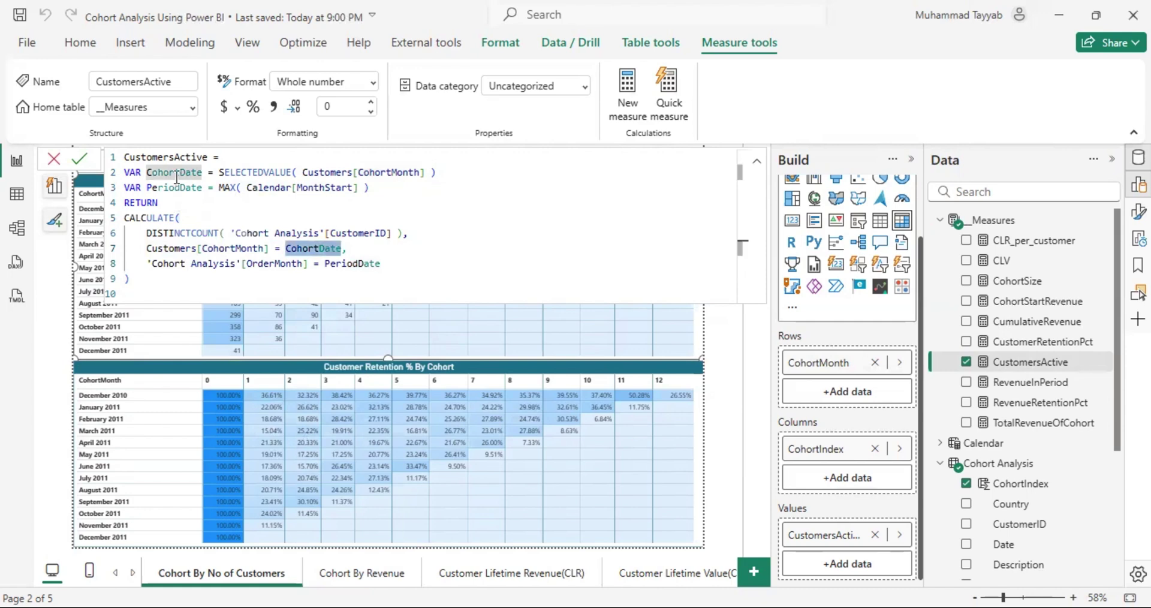
left_click(317, 249)
double_click(273, 264)
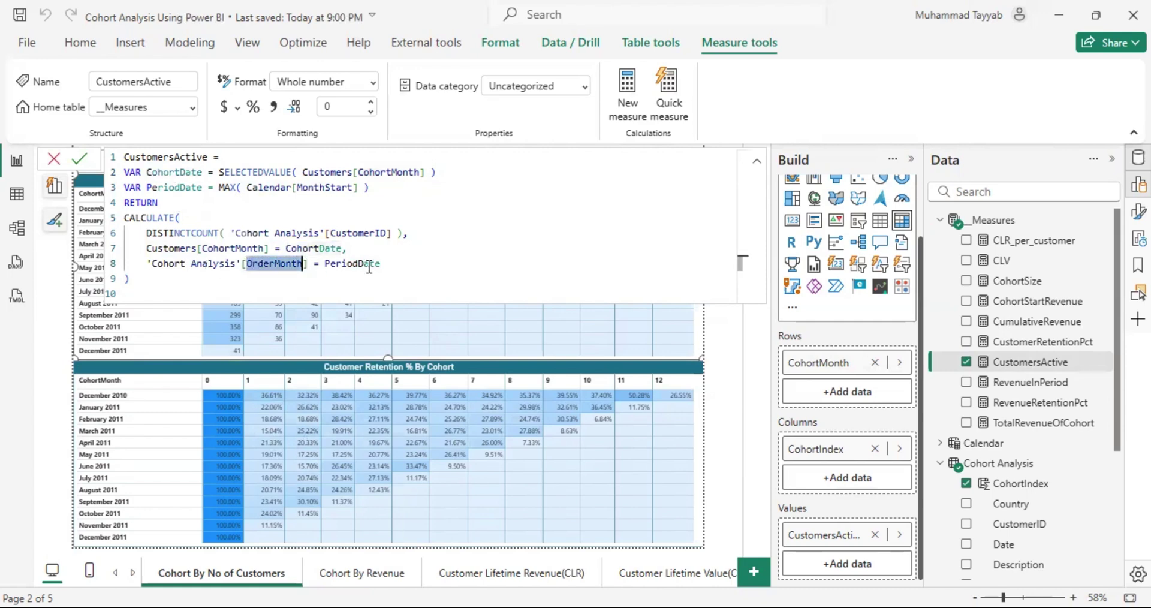
double_click(352, 263)
left_click(202, 172)
left_click(79, 159)
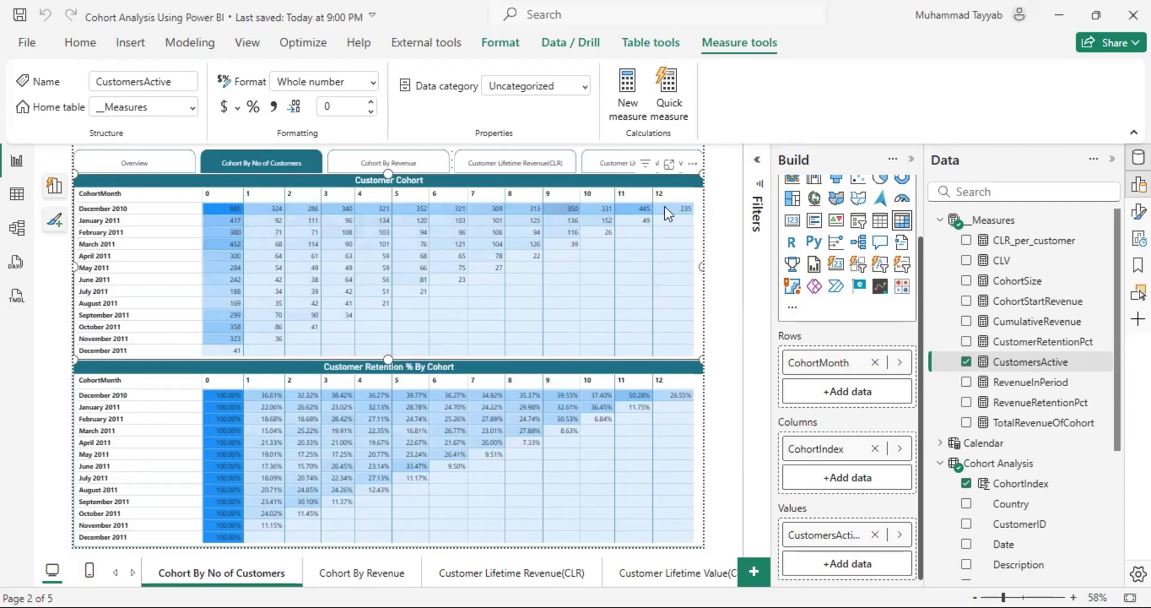
Select the Customer Retention % By Cohort matrix and examine how CustomerRetentionPct divides CustomersActive by CohortSize.
left_click(701, 380)
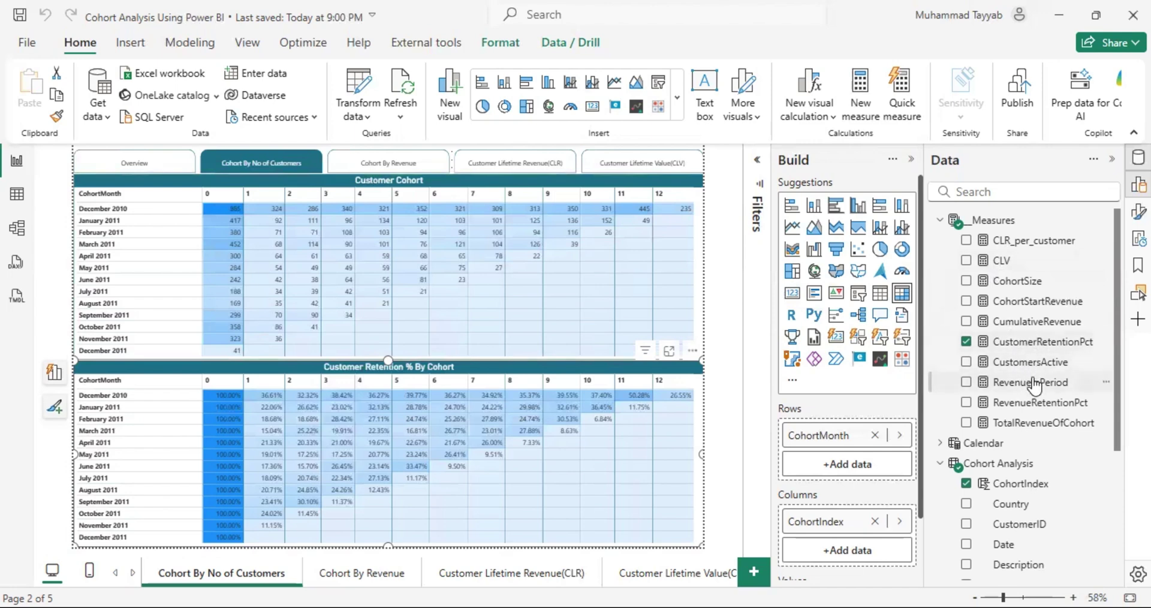
left_click(1008, 342)
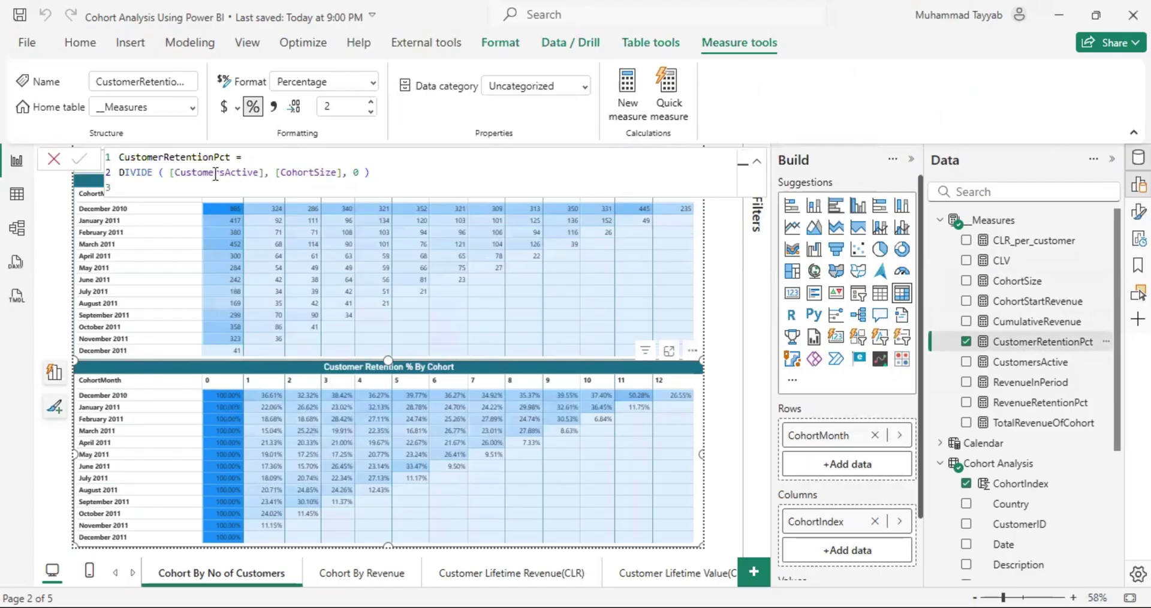
double_click(172, 171)
left_click_drag(280, 172, 337, 172)
left_click_drag(259, 172, 169, 172)
left_click_drag(280, 173, 340, 172)
Open the CohortSize measure's formula and examine its CohortDate variable and the DISTINCTCOUNT of 'Cohort Analysis'[CustomerID].
left_click(1019, 294)
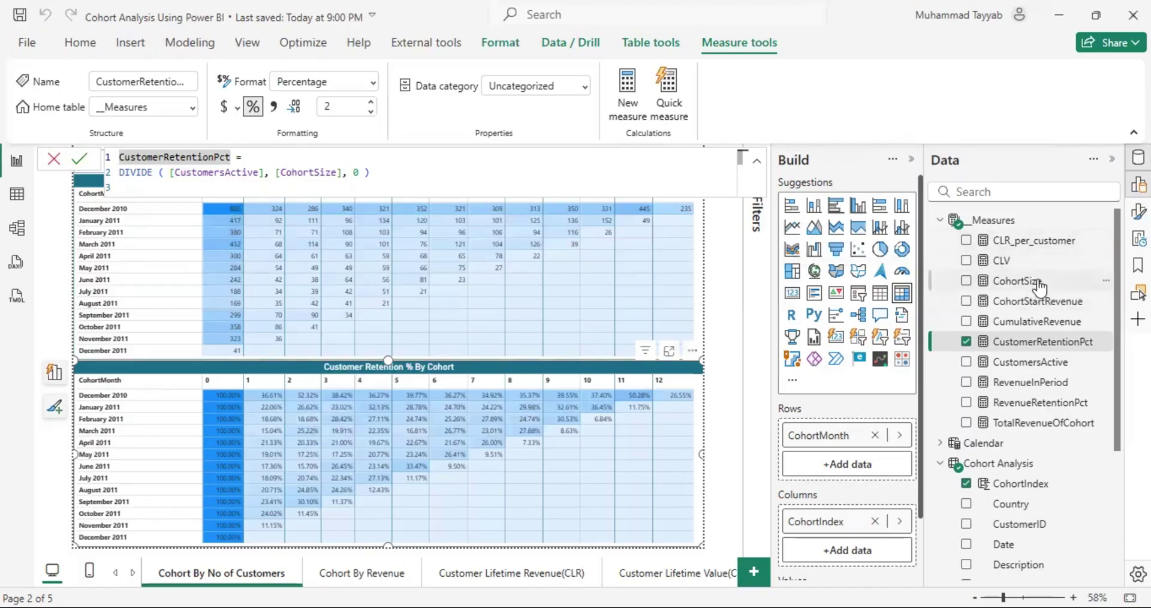
left_click(998, 287)
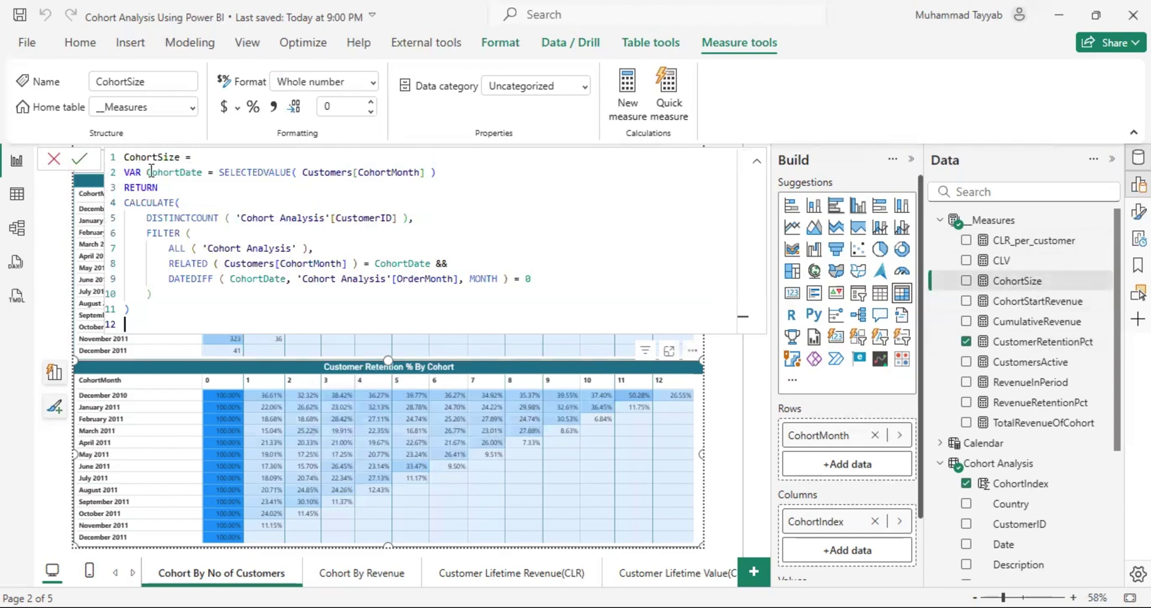
left_click(228, 174)
left_click(462, 175)
double_click(389, 173)
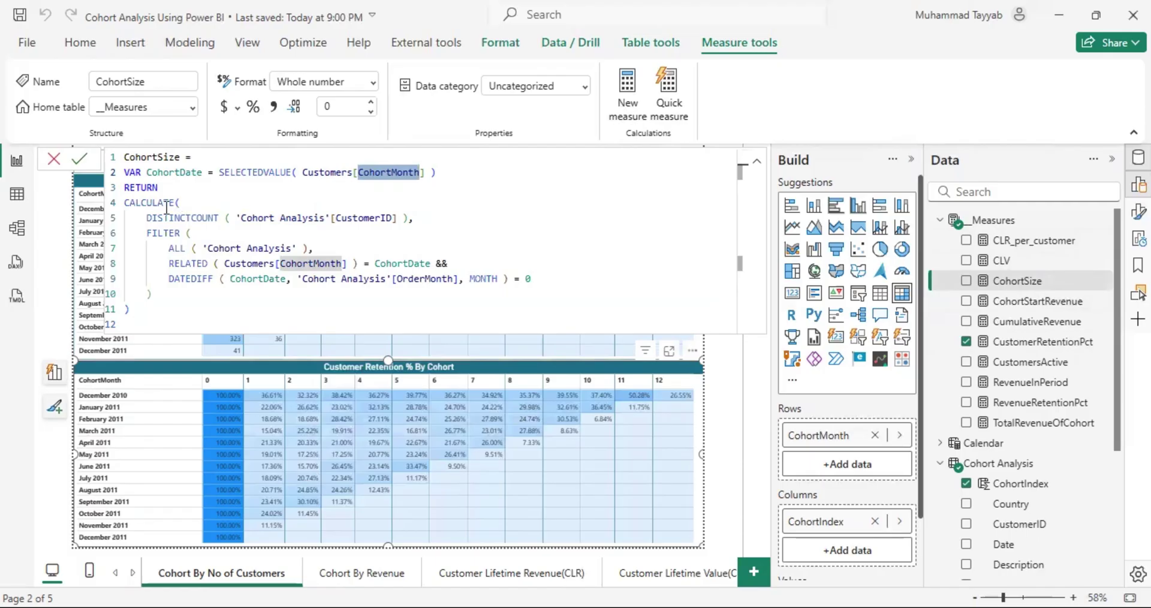
double_click(180, 217)
left_click_drag(396, 218, 354, 223)
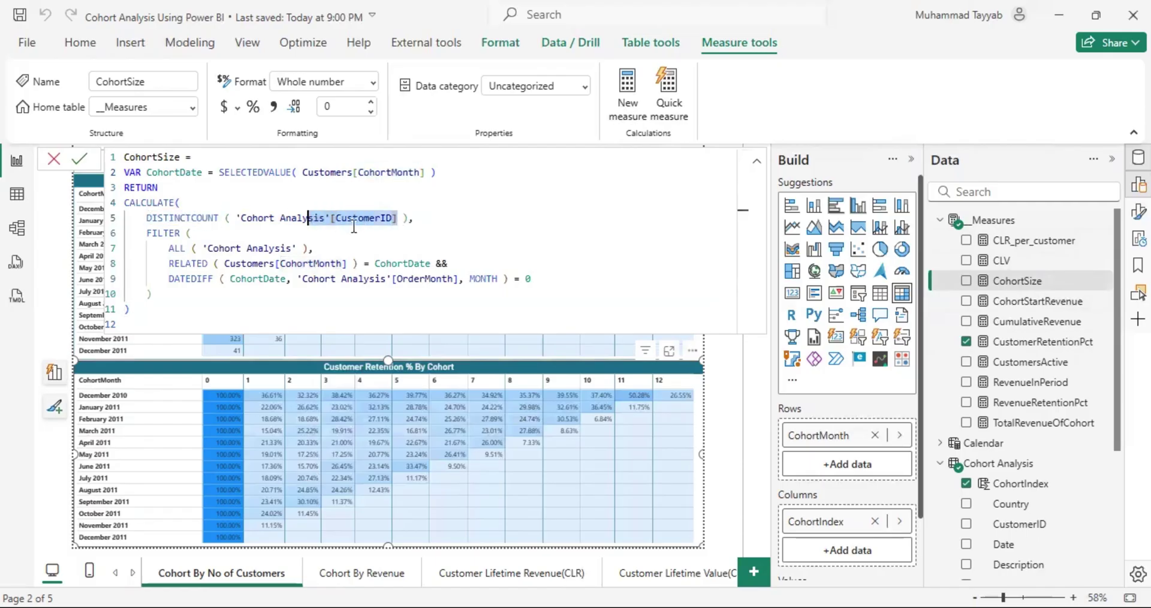
Examine CohortSize's FILTER conditions, the RELATED CohortMonth match and the DATEDIFF in months equal to 0, and close the formula.
left_click(217, 235)
left_click_drag(224, 264, 347, 264)
left_click(399, 264)
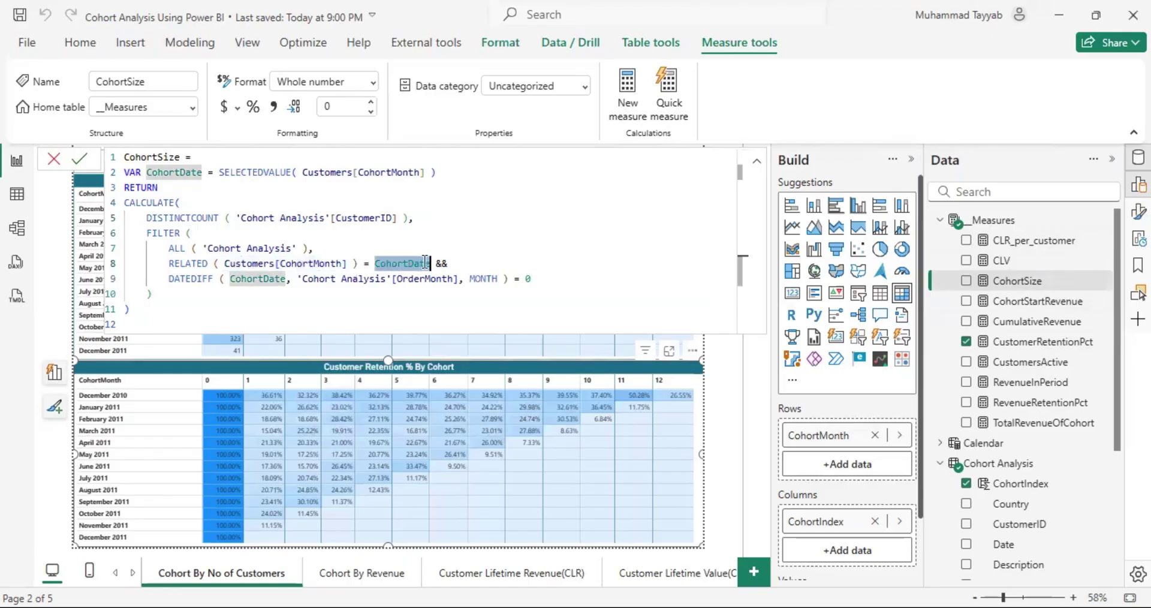
double_click(292, 264)
double_click(292, 264)
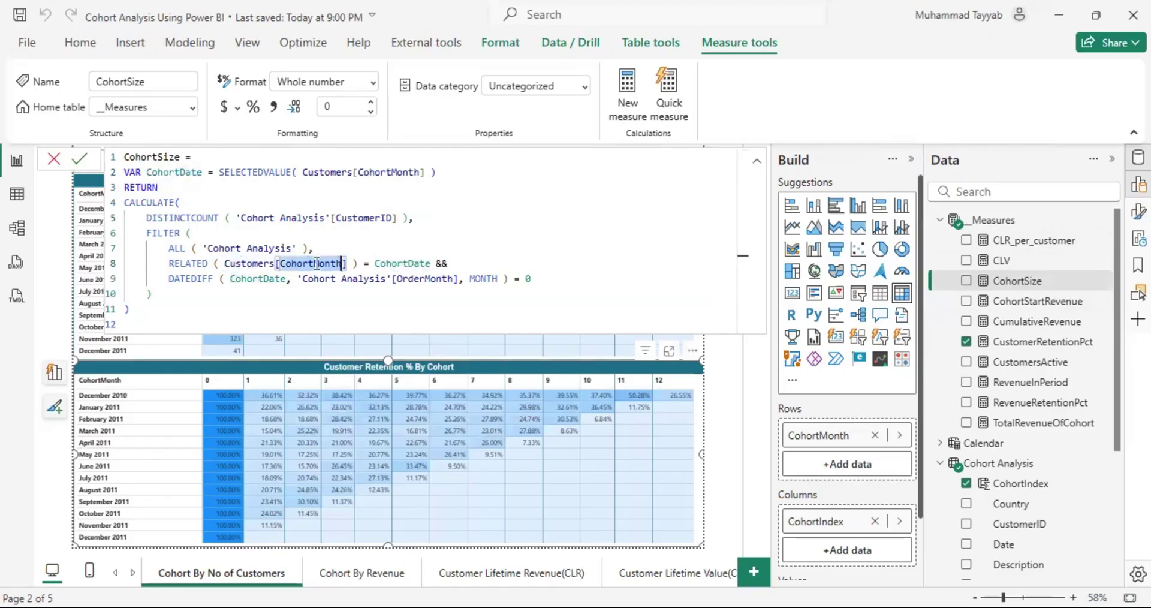
double_click(259, 280)
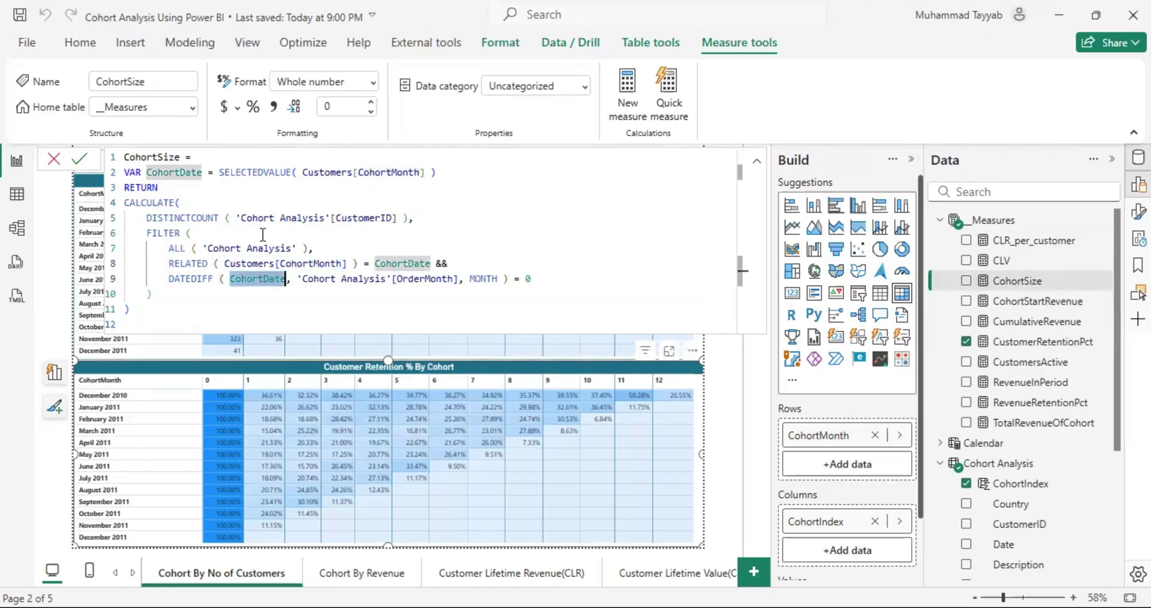
left_click(259, 280)
double_click(312, 264)
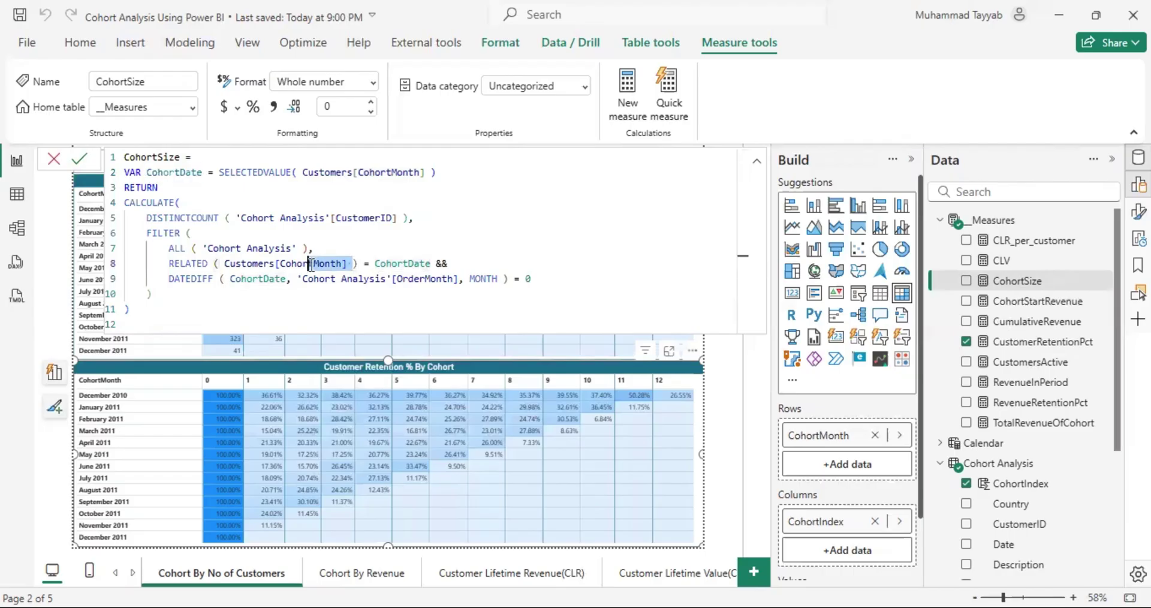
double_click(483, 279)
left_click(528, 279)
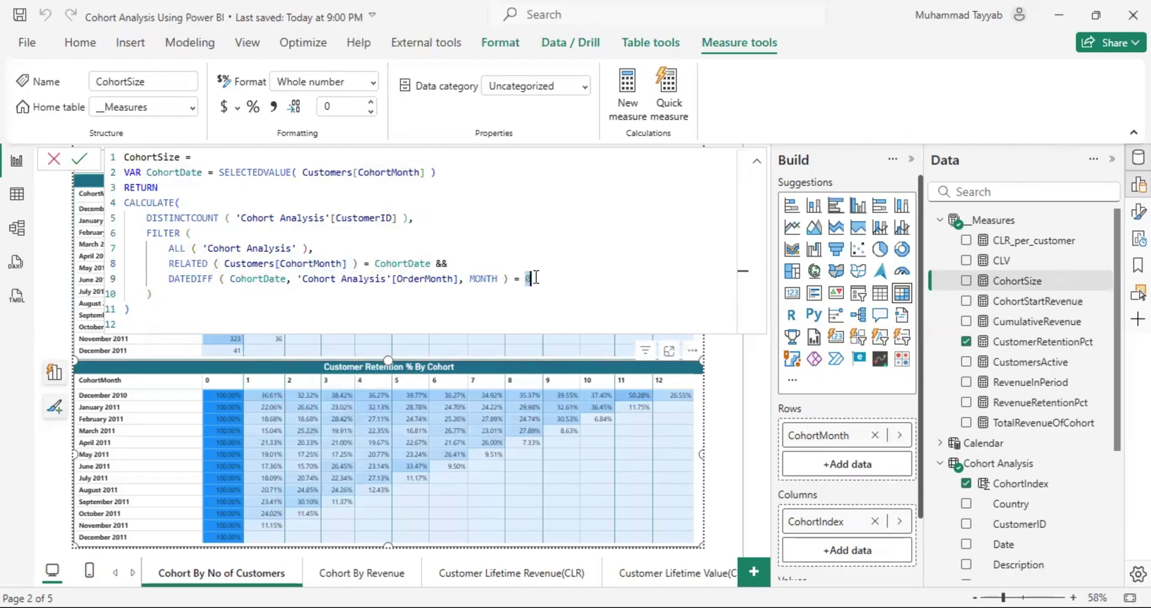
left_click(54, 158)
Replace CustomerRetentionPct with CohortSize as the value of the Customer Retention % By Cohort matrix.
scroll(894, 510, "down", 2)
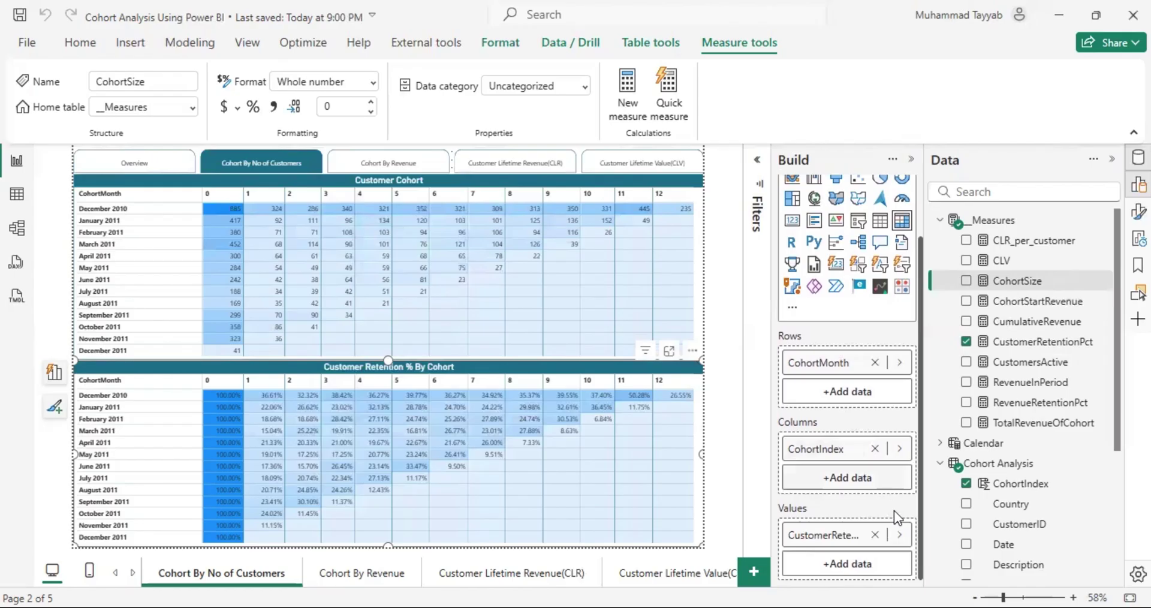
left_click(875, 535)
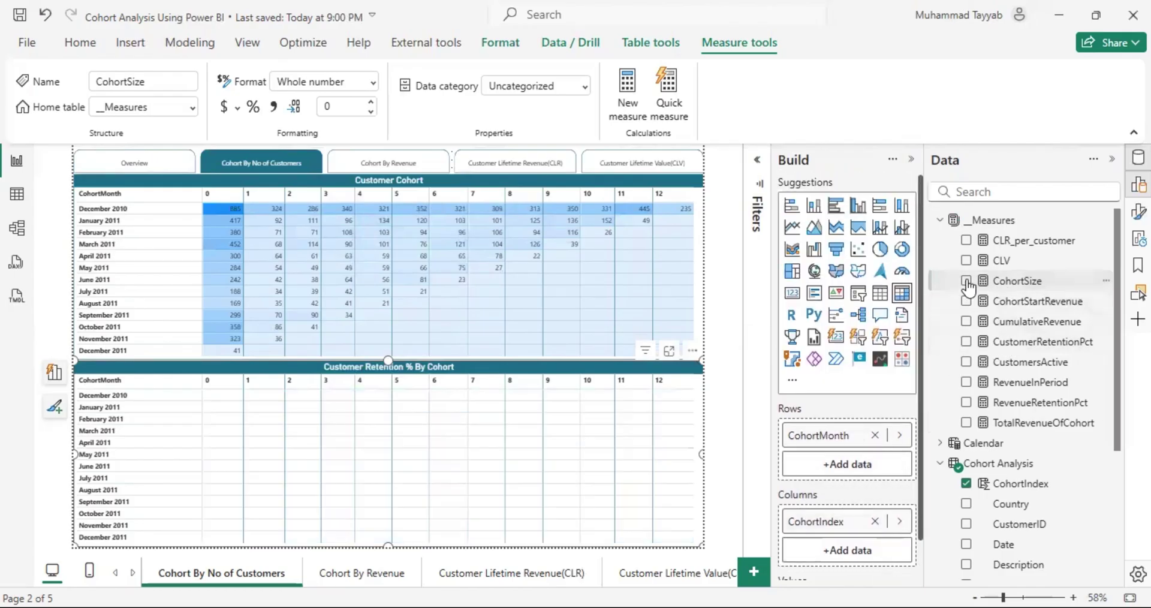
left_click_drag(982, 292, 586, 405)
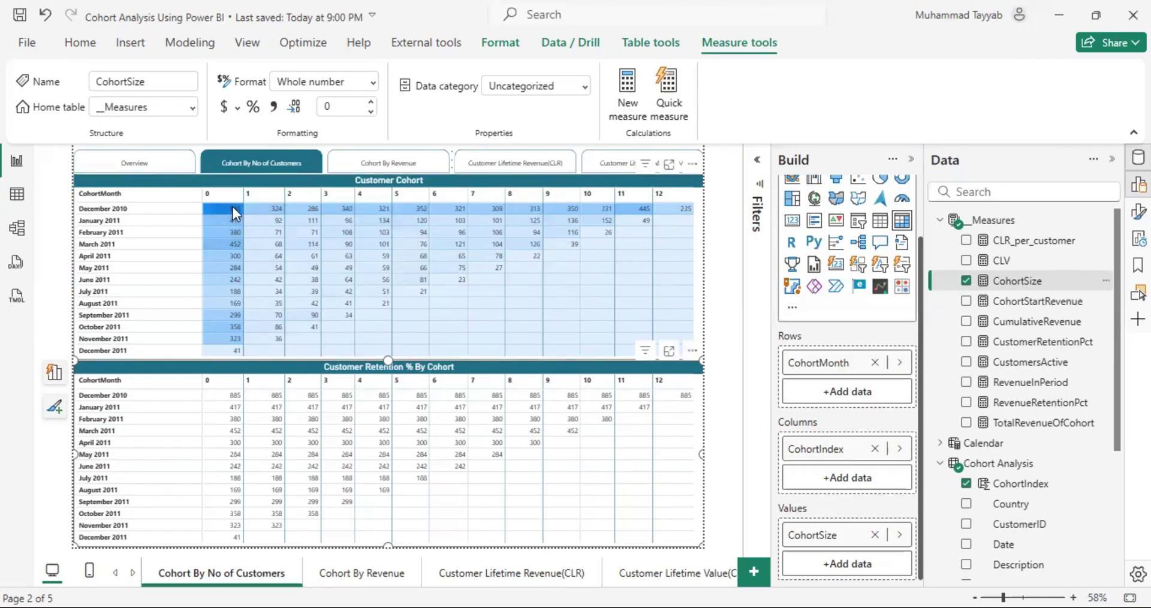
Put CustomerRetentionPct back in place of CohortSize in the Customer Retention % By Cohort matrix and review its DIVIDE formula.
left_click(966, 281)
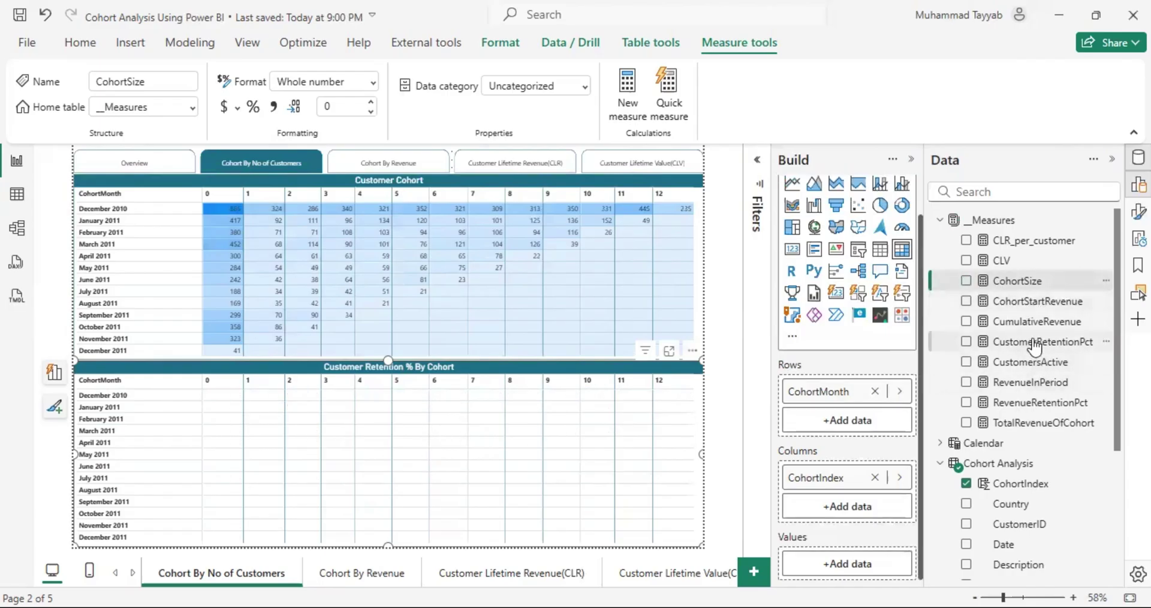
left_click_drag(847, 564, 848, 563)
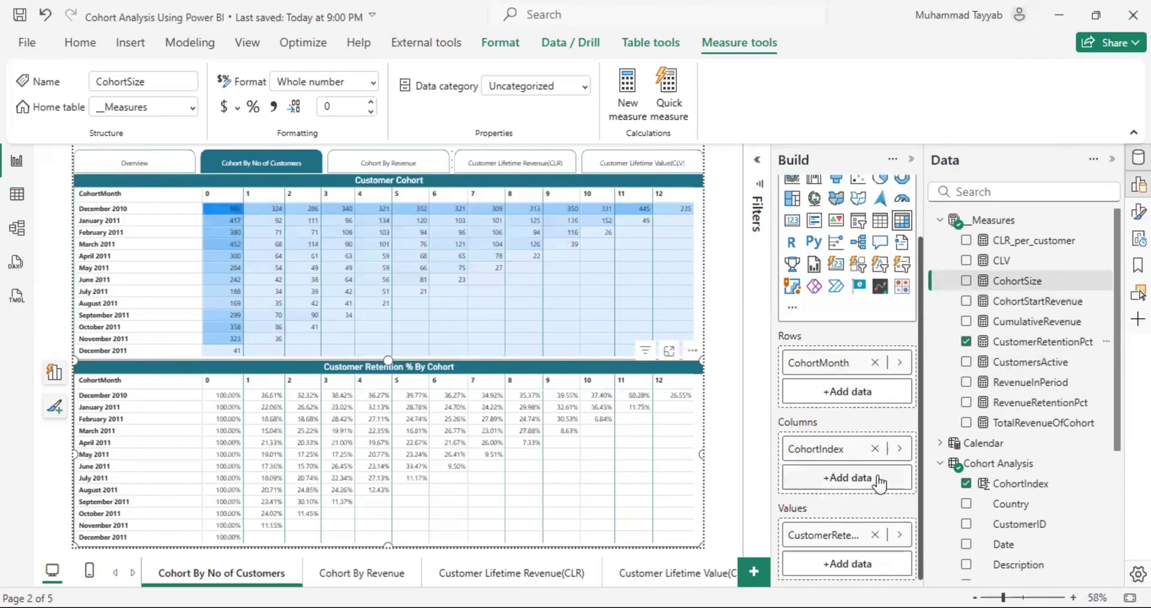
left_click(1031, 341)
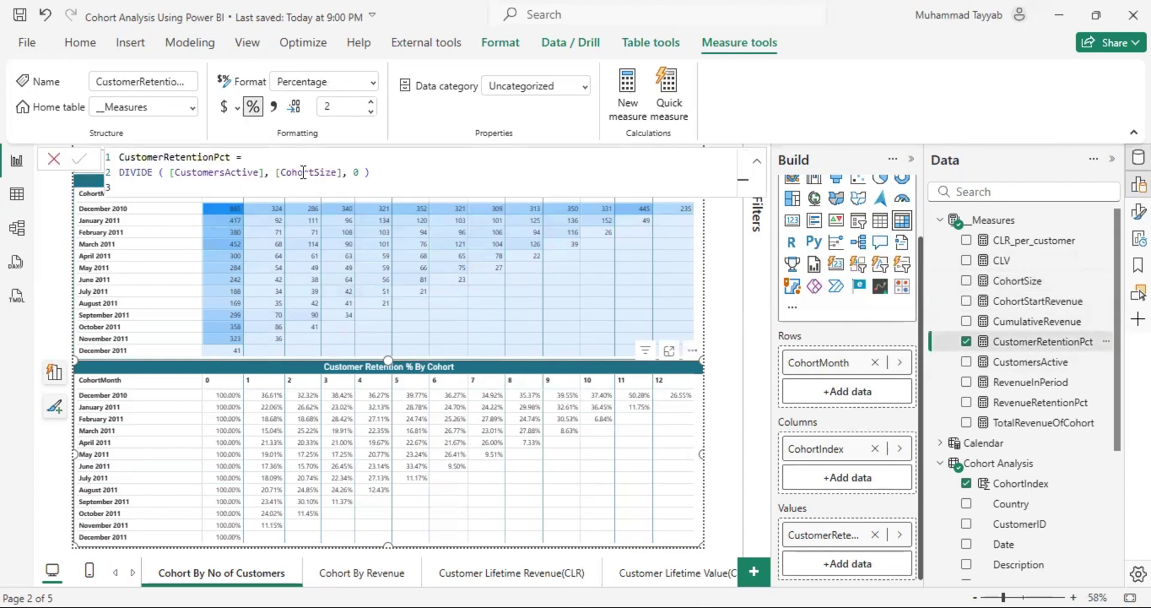
left_click(702, 323)
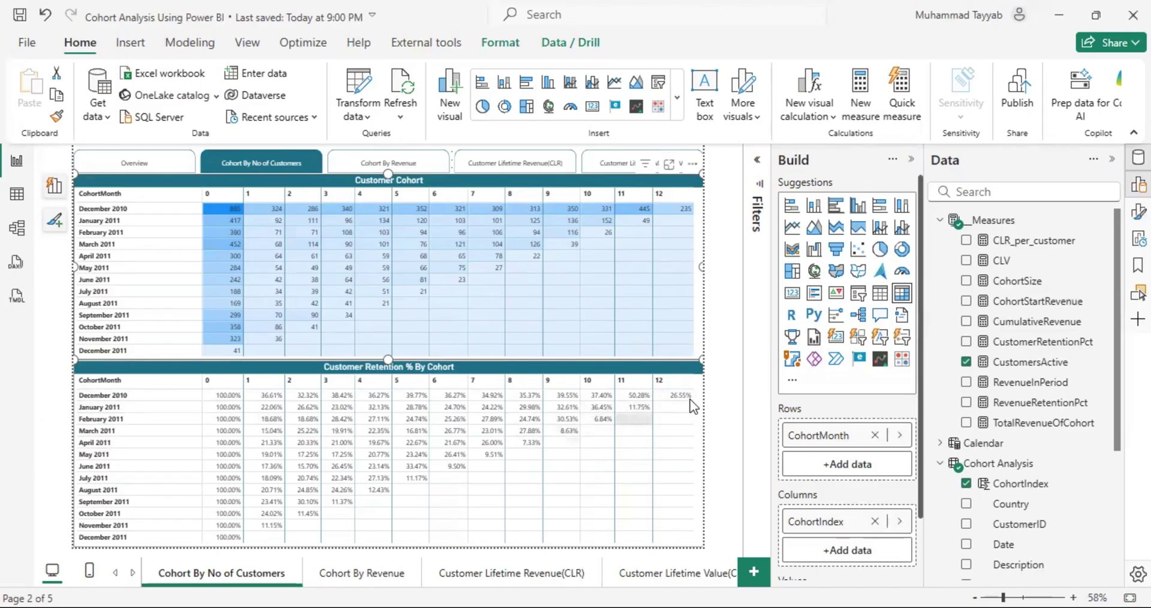
On the Cohort By Revenue page, select the Revenue By Cohort matrix and examine the TotalRevenueOfCohort formula's SUM of Total Revenue.
left_click(372, 574)
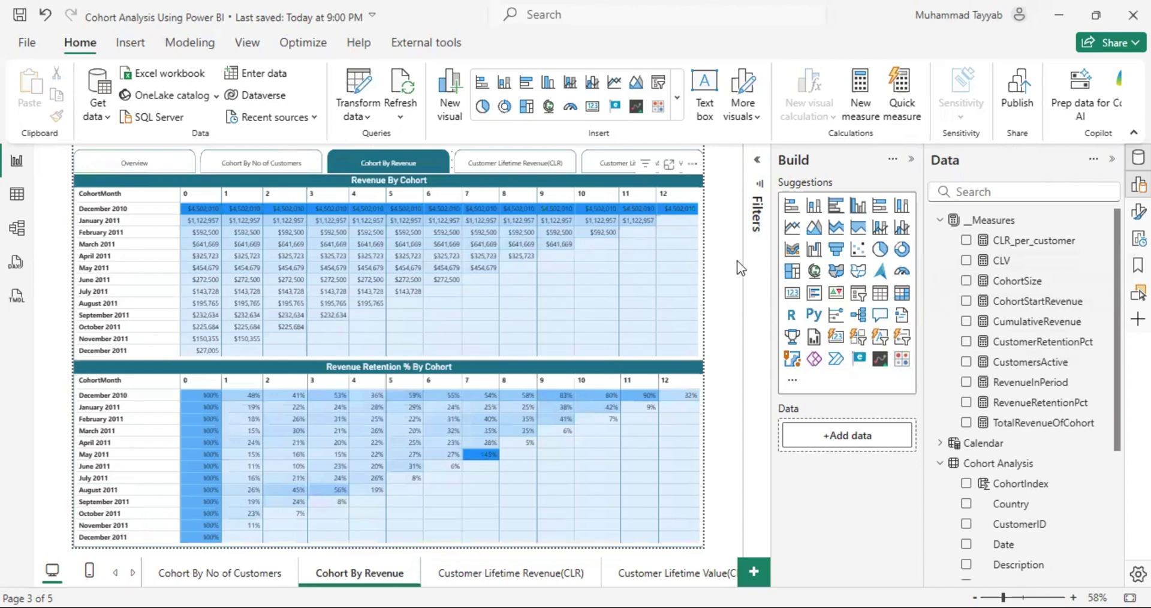
left_click(687, 259)
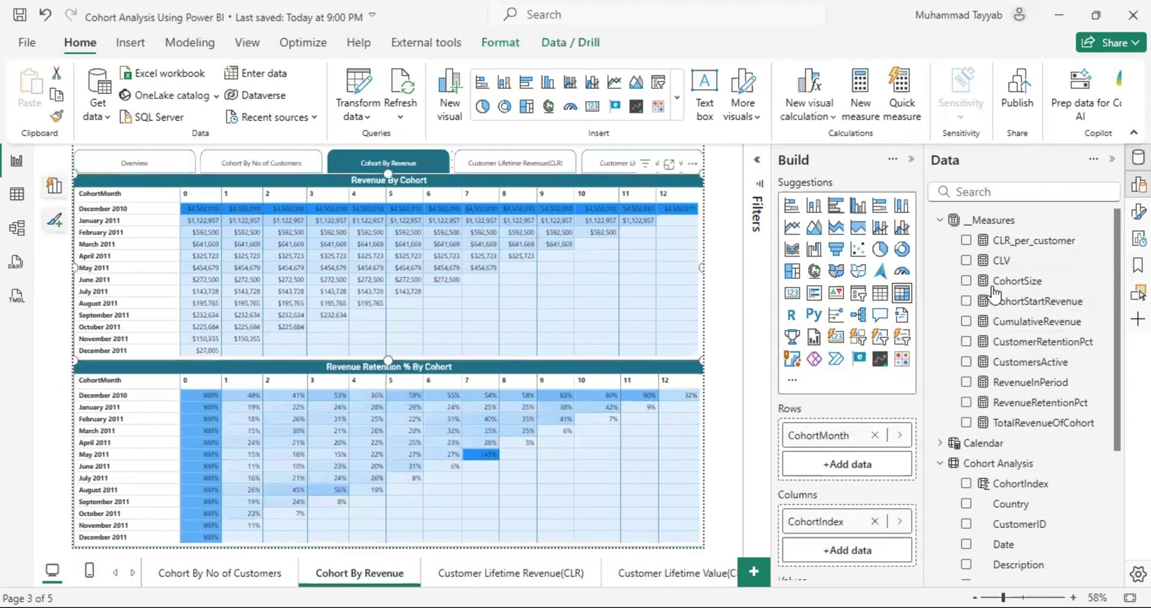
left_click(1038, 424)
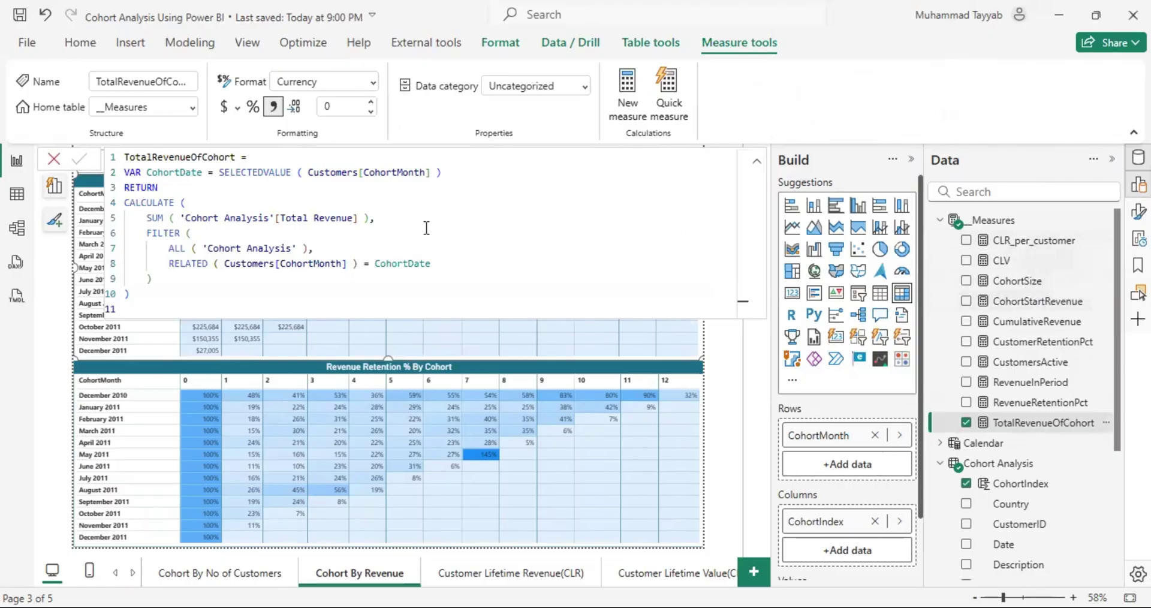
left_click_drag(151, 218, 397, 220)
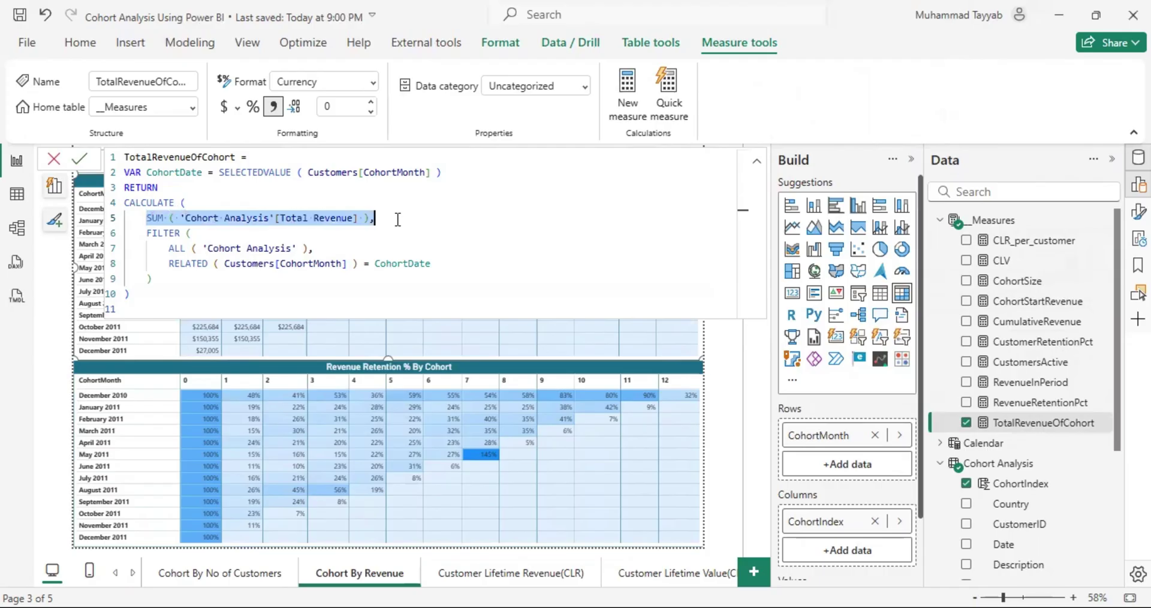
left_click(398, 219)
left_click(51, 161)
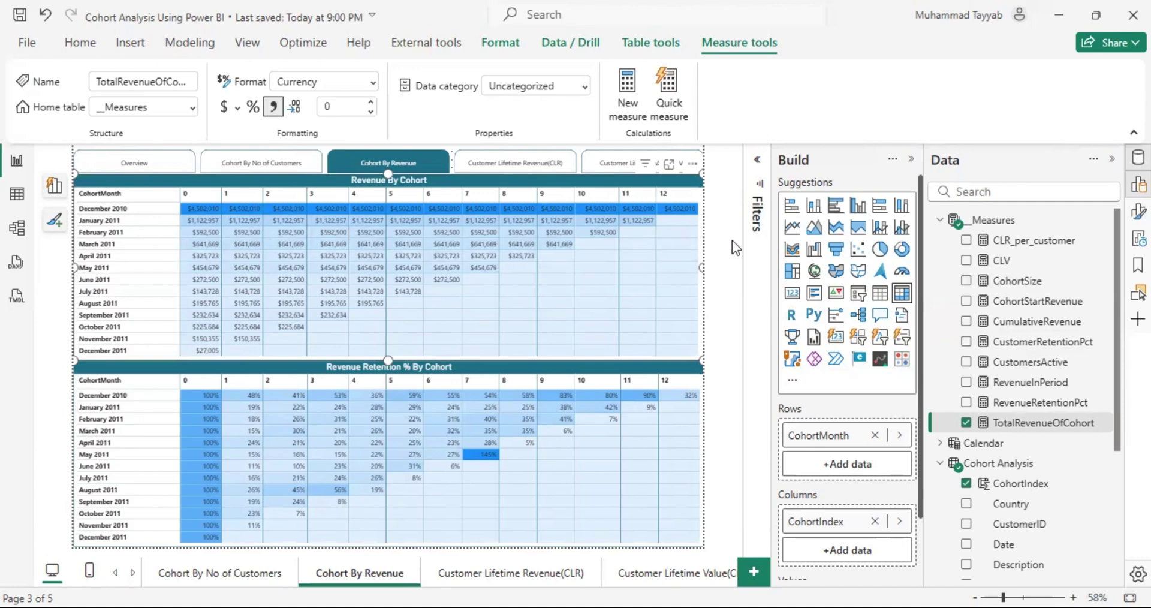
Replace TotalRevenueOfCohort with RevenueInPeriod as the value of the Revenue By Cohort matrix.
scroll(836, 455, "down", 3)
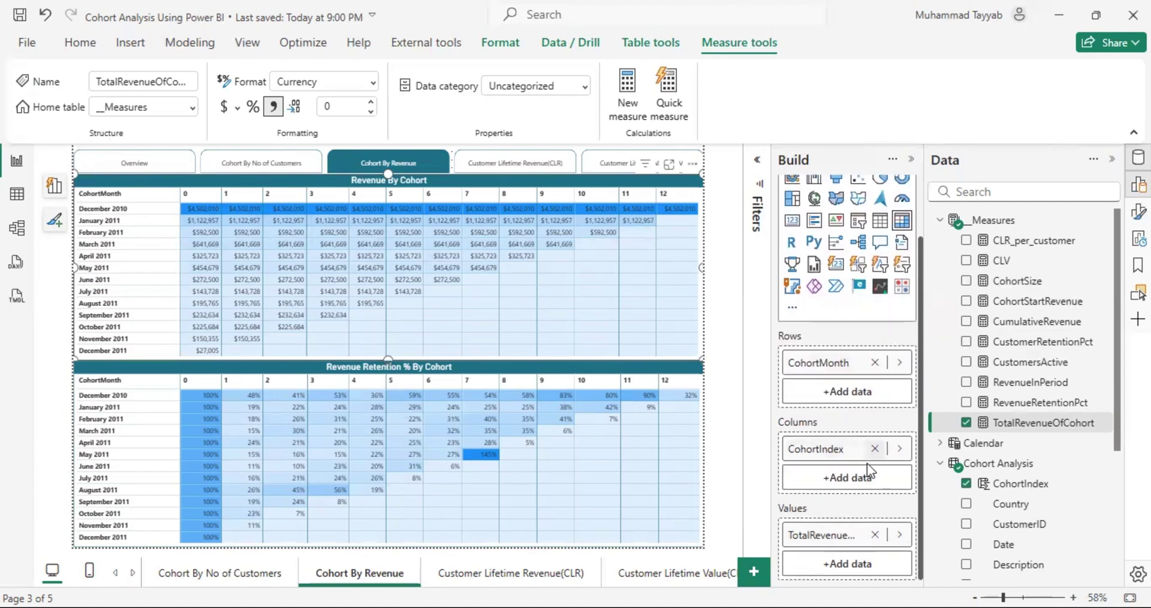
left_click(966, 422)
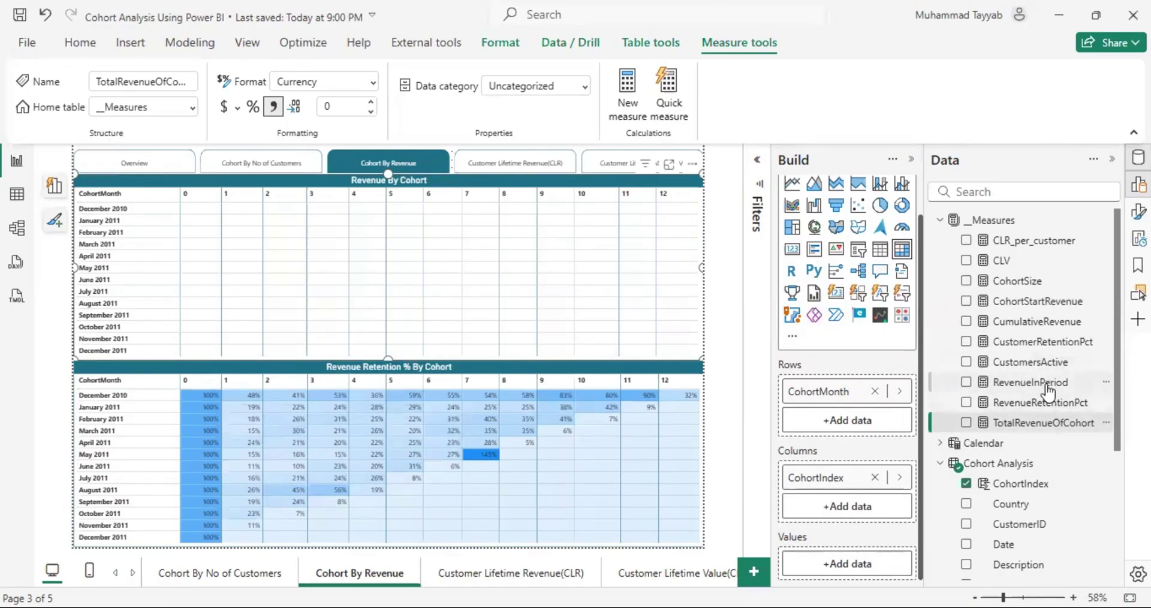
left_click_drag(995, 383, 849, 558)
Apply a gradient background color to RevenueInPeriod in the Revenue By Cohort matrix, from lowest to highest value, on values only.
right_click(827, 539)
mouse_move(935, 474)
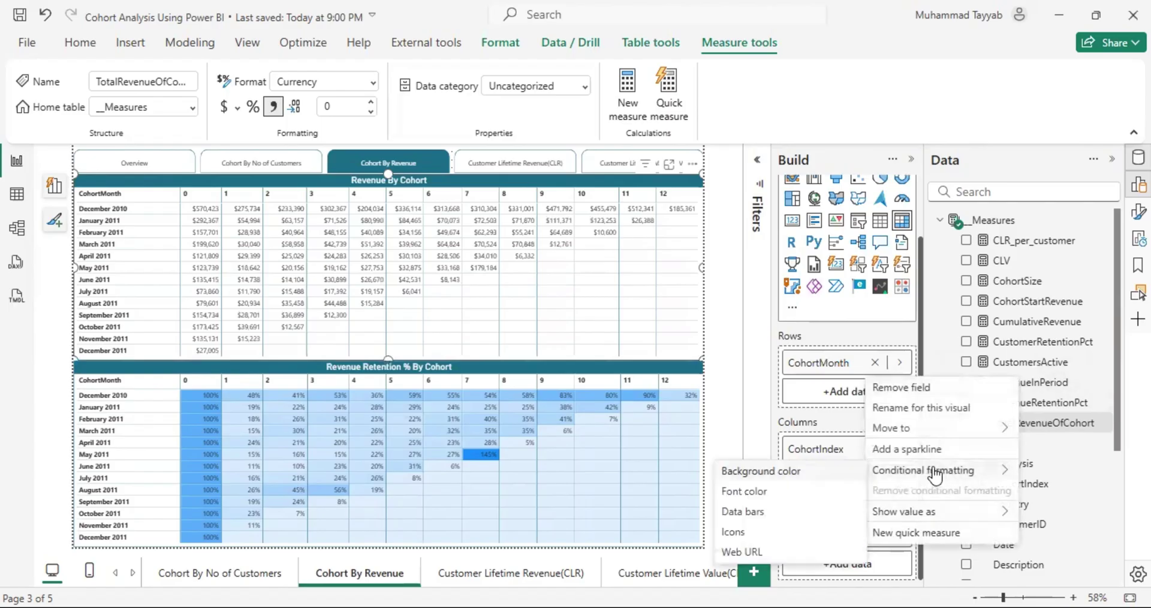
left_click(791, 474)
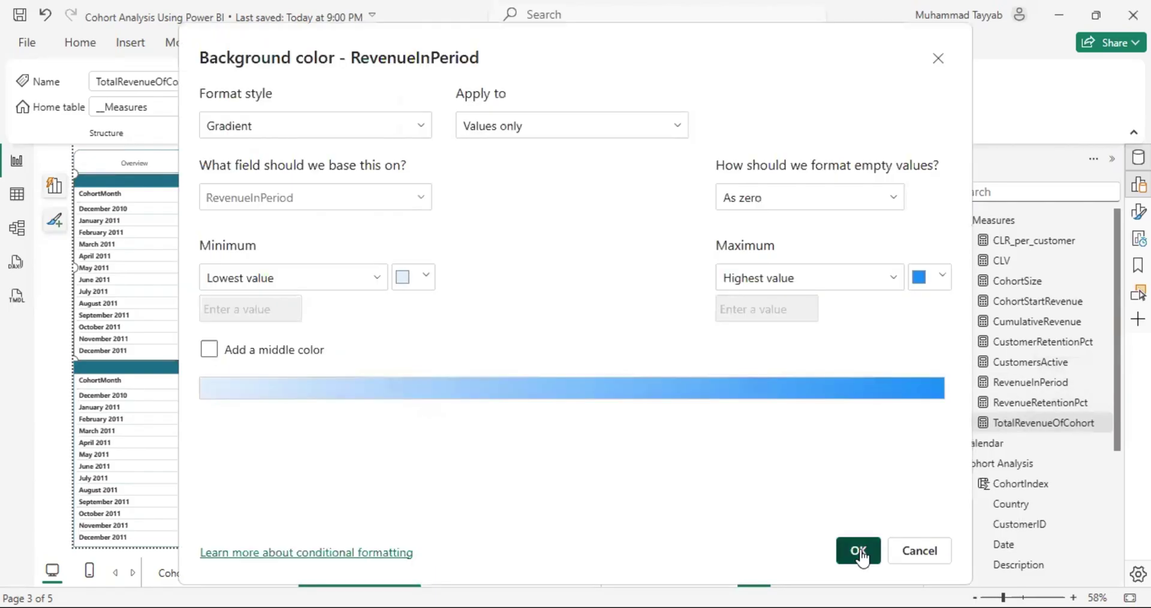
left_click(859, 552)
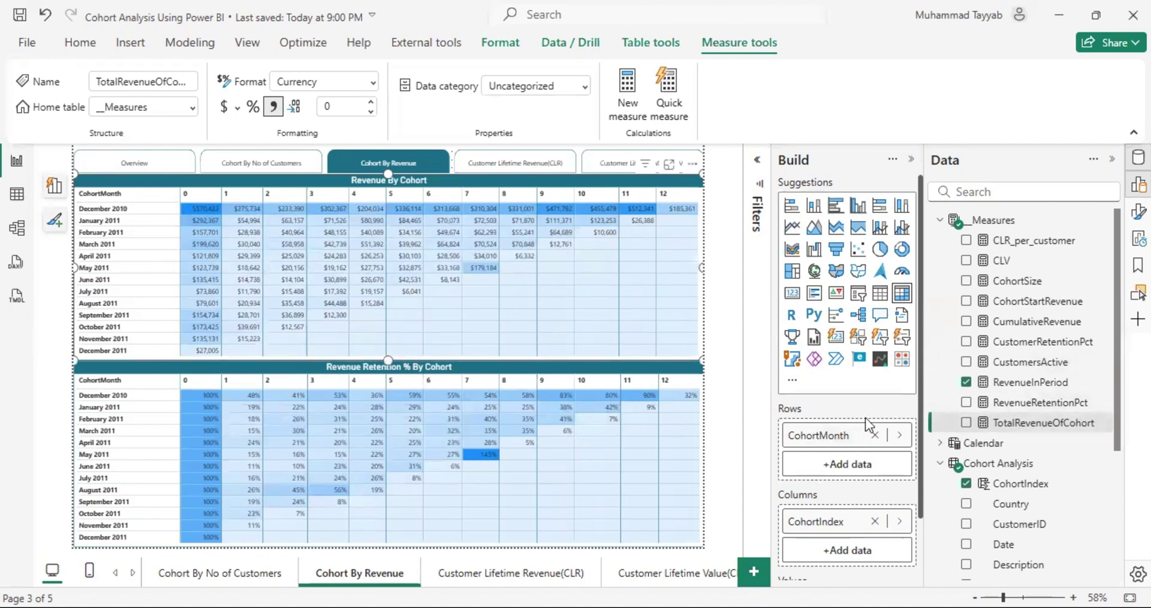
Examine RevenueInPeriod's CohortDate and PeriodDate variables, SUM of Total Revenue and FILTER conditions, and compare them with the TotalRevenueOfCohort formula.
left_click(1037, 382)
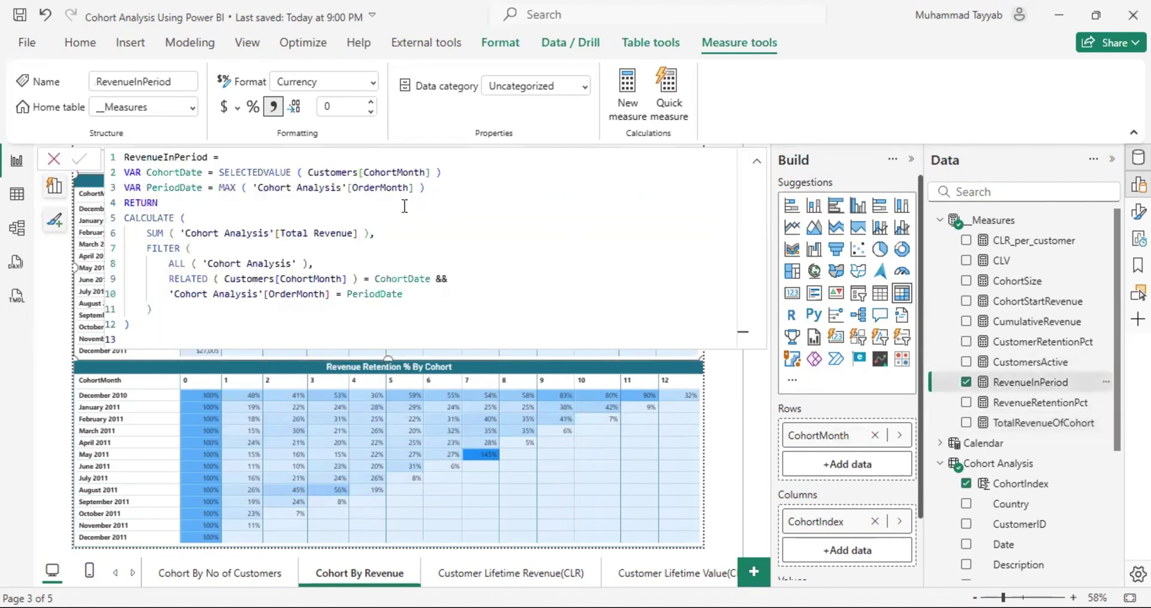
left_click_drag(146, 172, 209, 187)
left_click(393, 240)
left_click_drag(146, 233, 375, 233)
left_click_drag(414, 310, 236, 251)
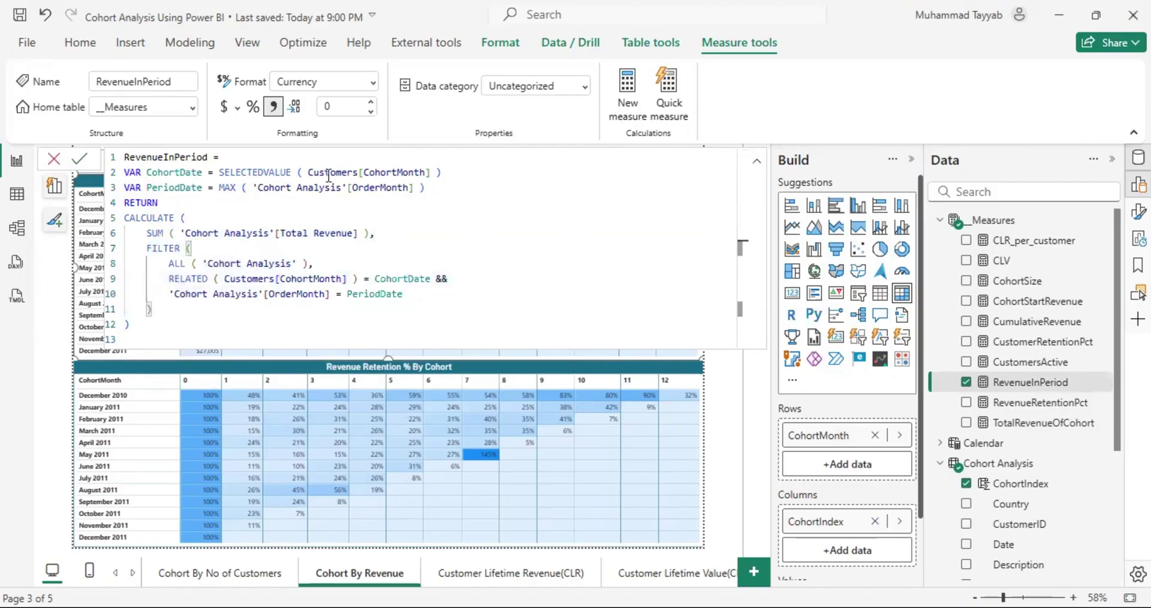
left_click_drag(375, 234, 147, 233)
left_click(399, 234)
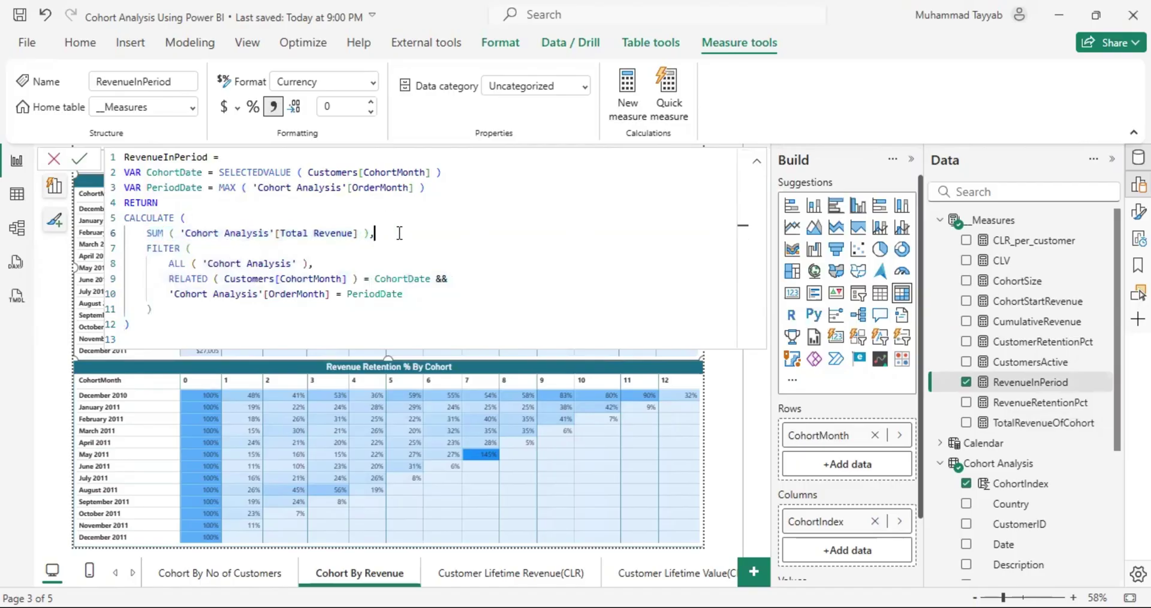
left_click(54, 159)
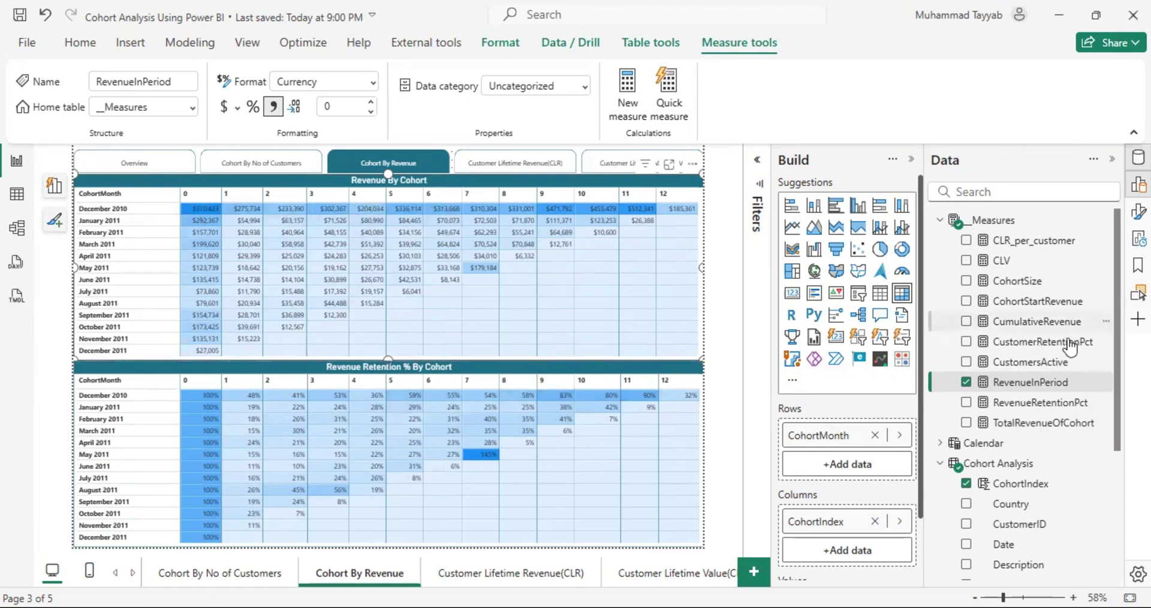
left_click(1047, 423)
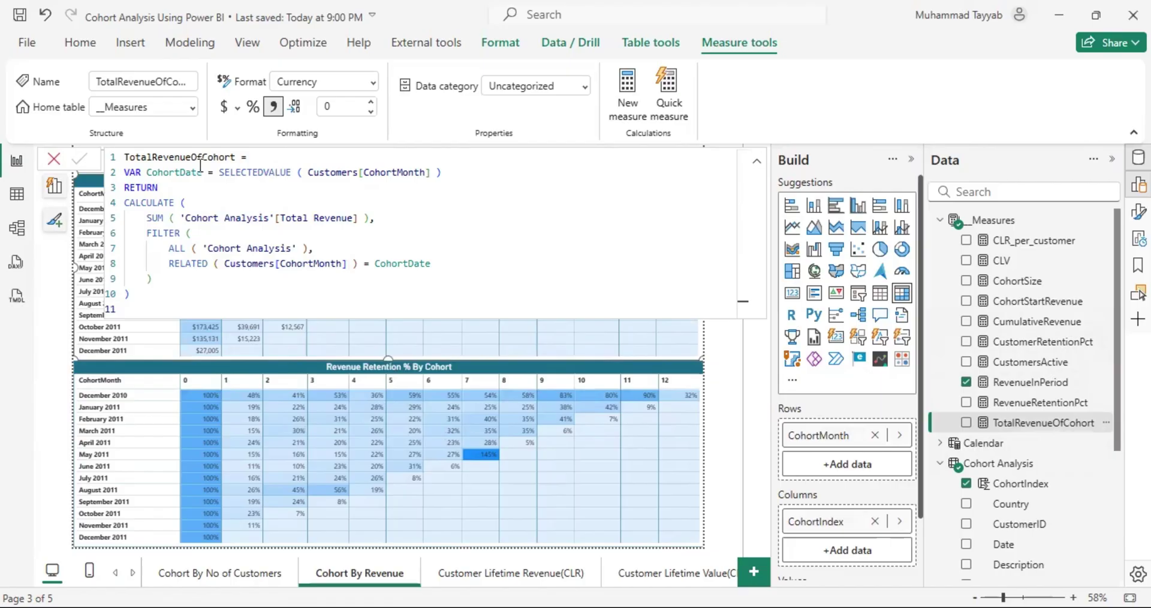
left_click(54, 158)
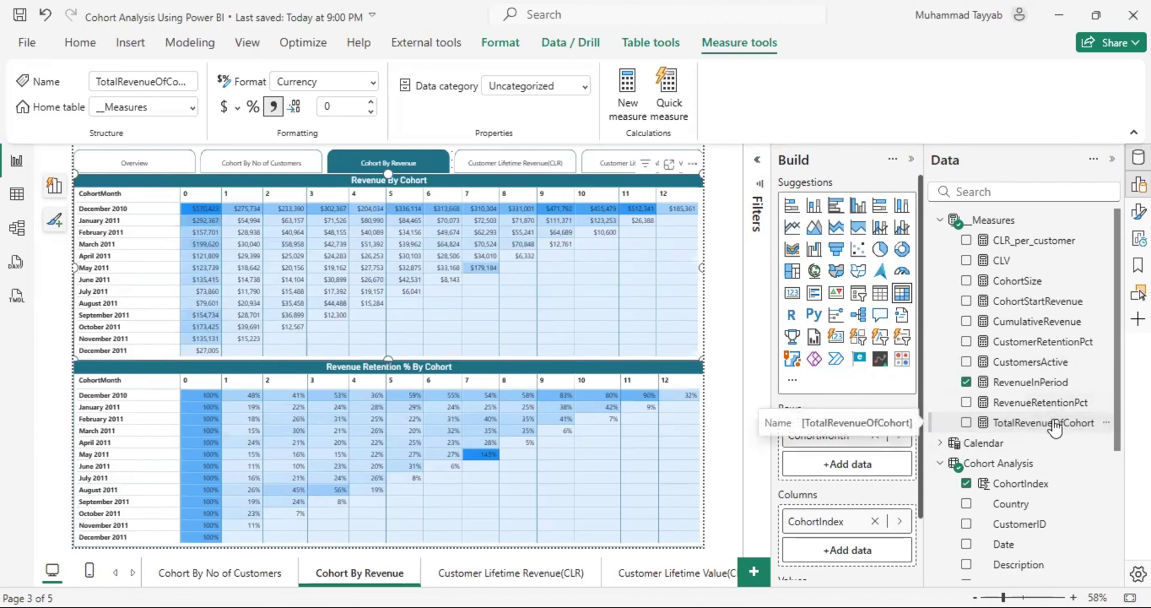
Review the RevenueRetentionPct DIVIDE formula behind the Revenue Retention % By Cohort matrix, and return to the Revenue By Cohort matrix.
left_click(1042, 402)
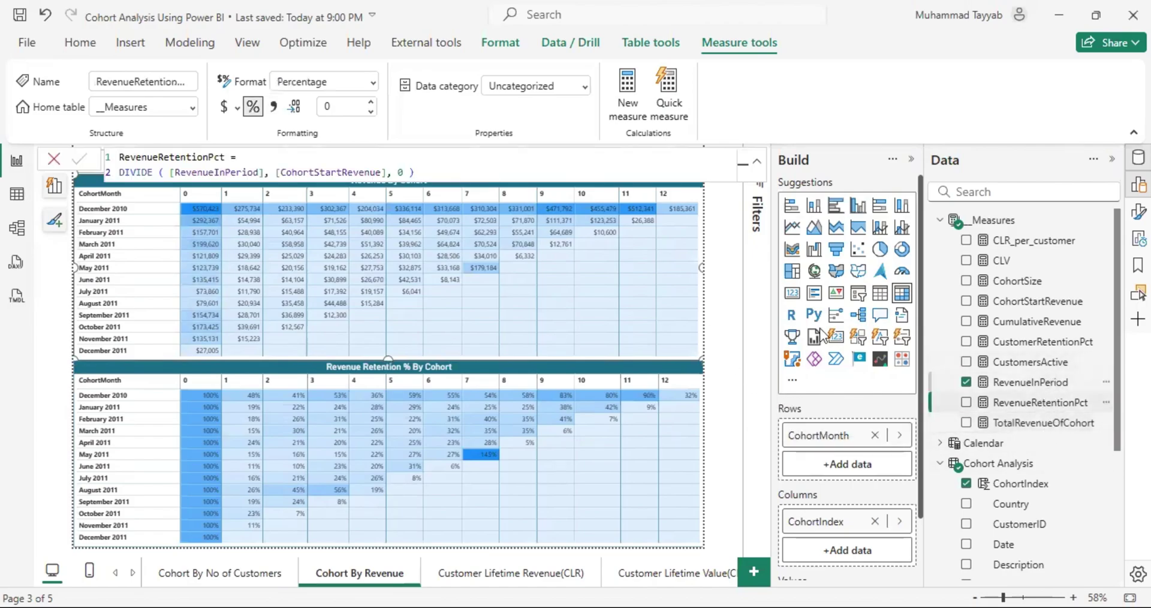
left_click(702, 376)
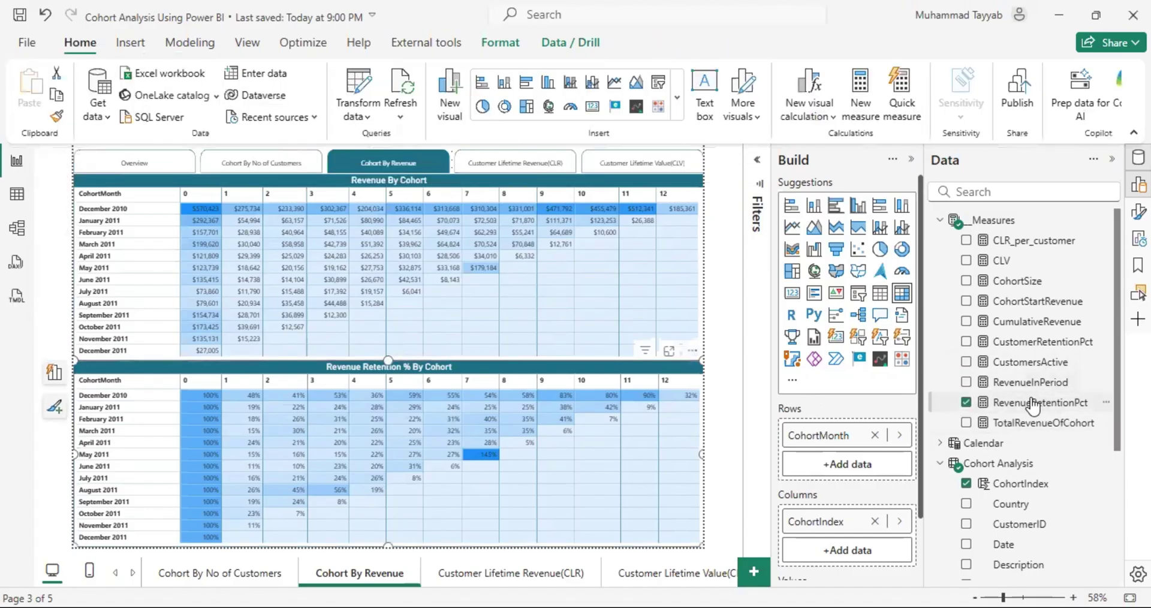
left_click(1031, 386)
left_click(1031, 405)
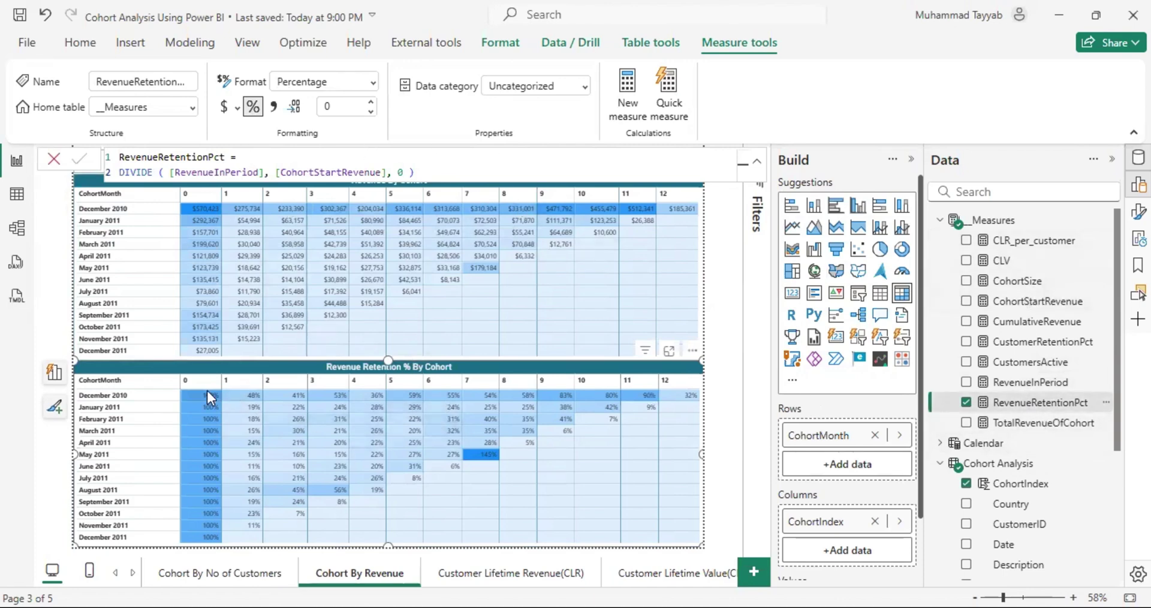
left_click(703, 259)
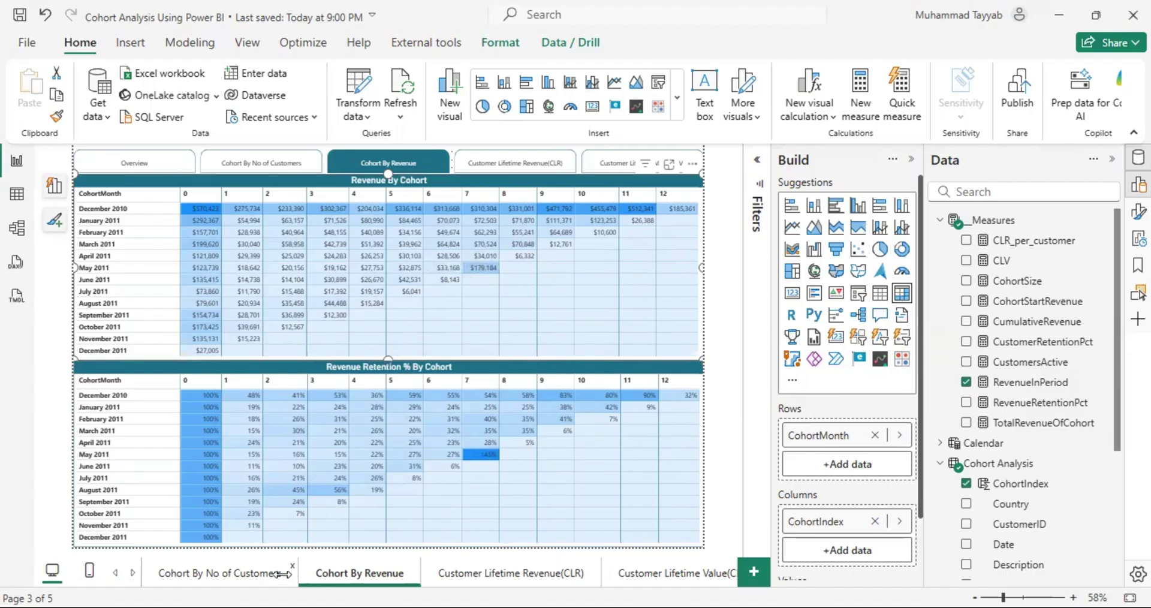
Look over the Cohort By No of Customers and Cohort By Revenue pages, and select the Cumulative Revenue By Cohort matrix on Customer Lifetime Revenue(CLR).
left_click(252, 573)
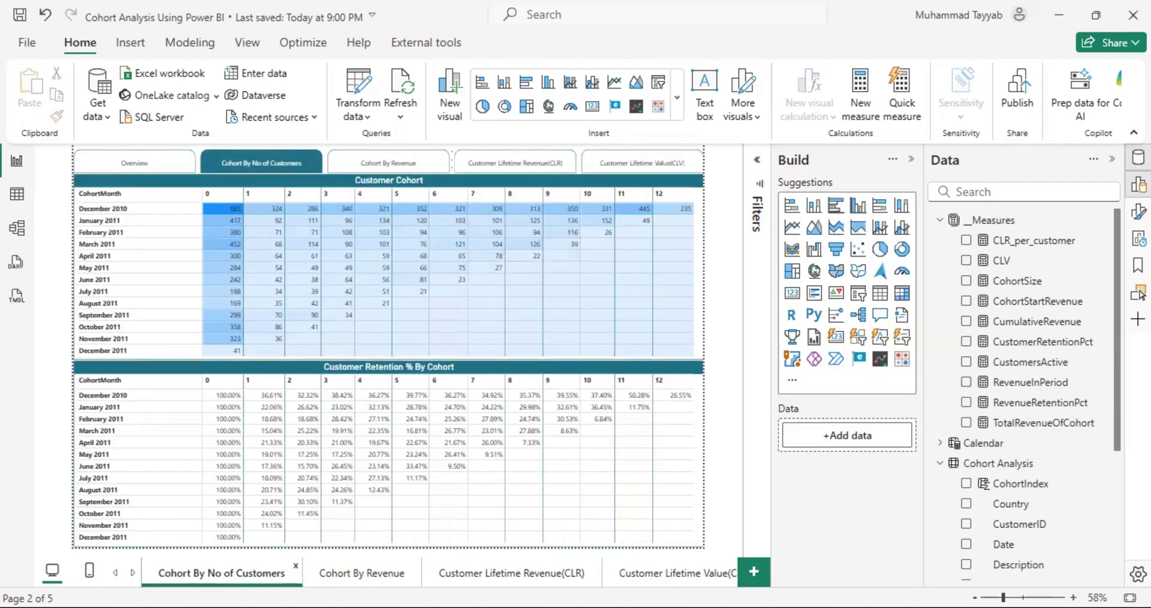
left_click(384, 574)
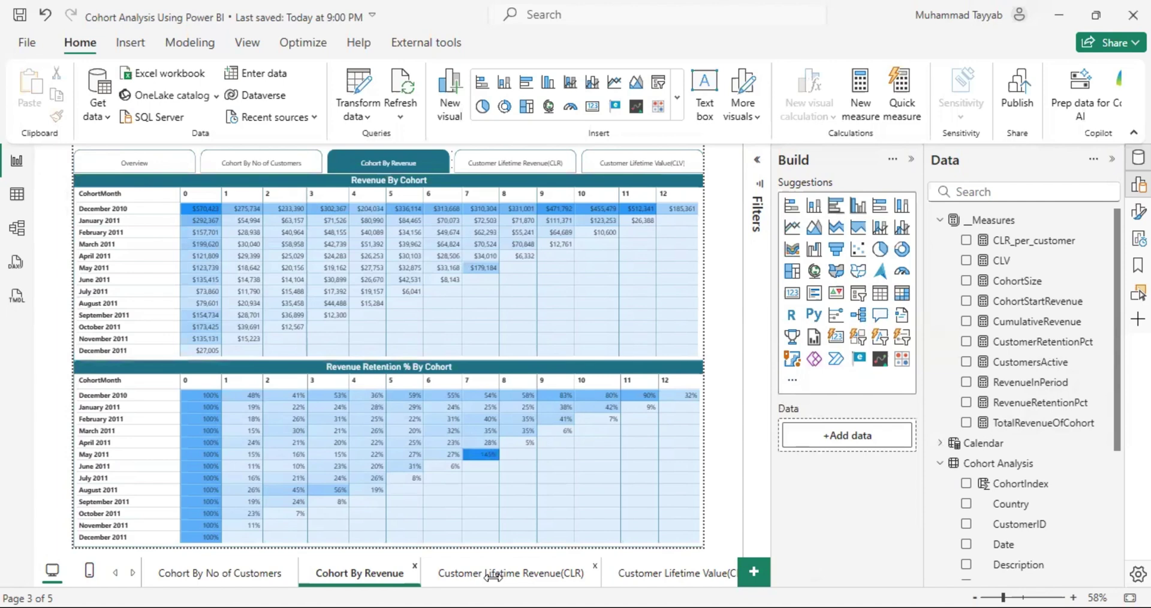
left_click(493, 575)
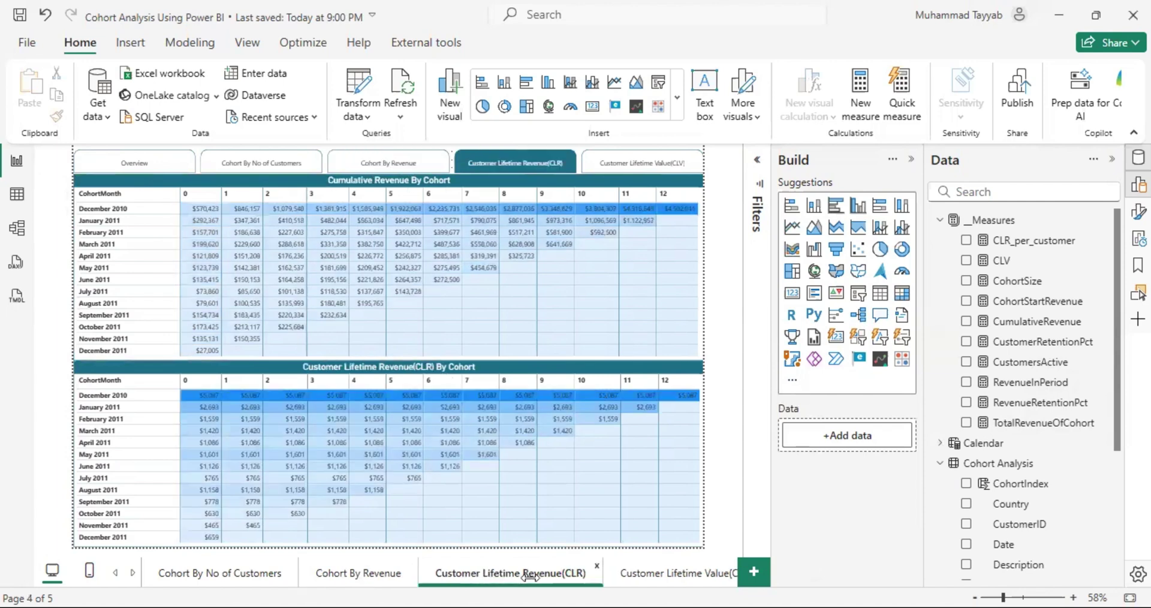
left_click(701, 209)
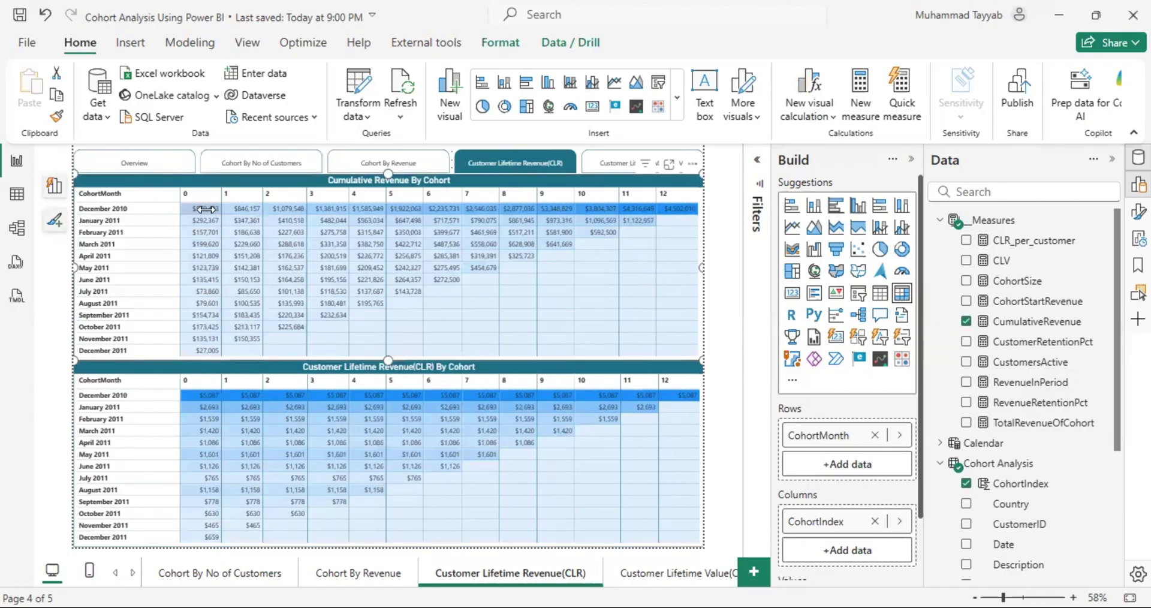
Compare the Customer Lifetime Revenue(CLR) page's matrices with the revenue by cohort and customer cohort pages, ending on the CLR page.
left_click(361, 577)
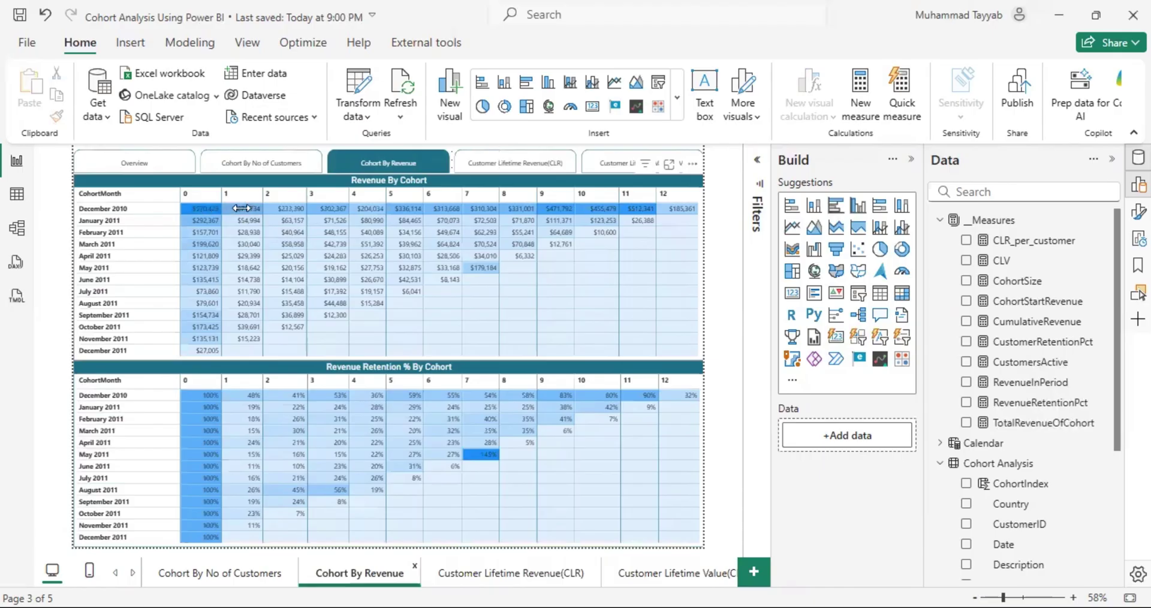
key("ctrl+Page_Down")
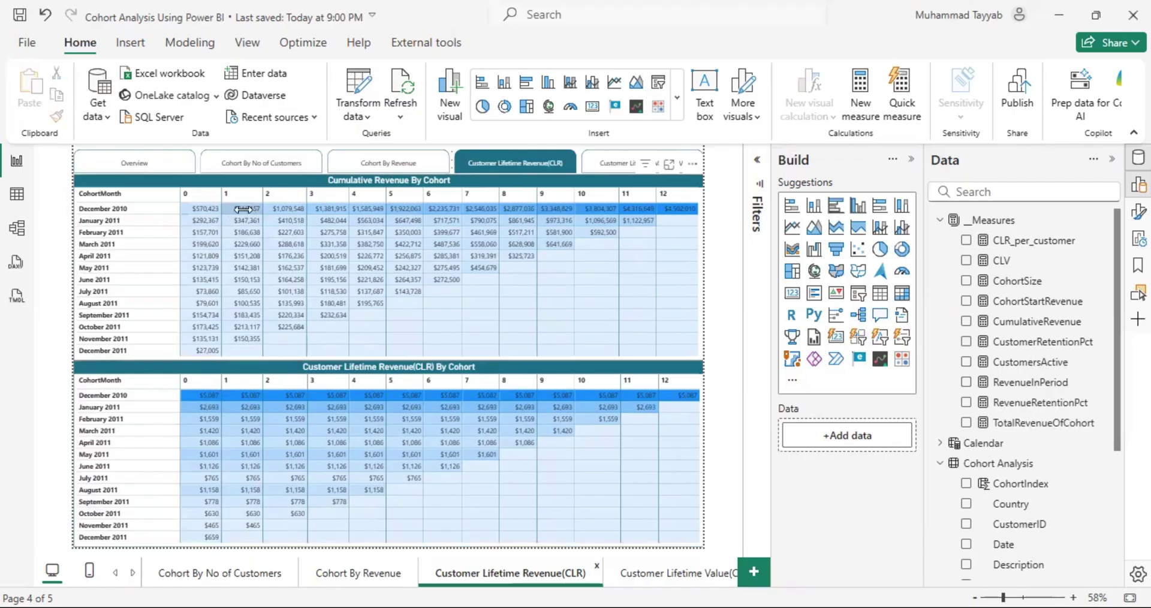
left_click(367, 582)
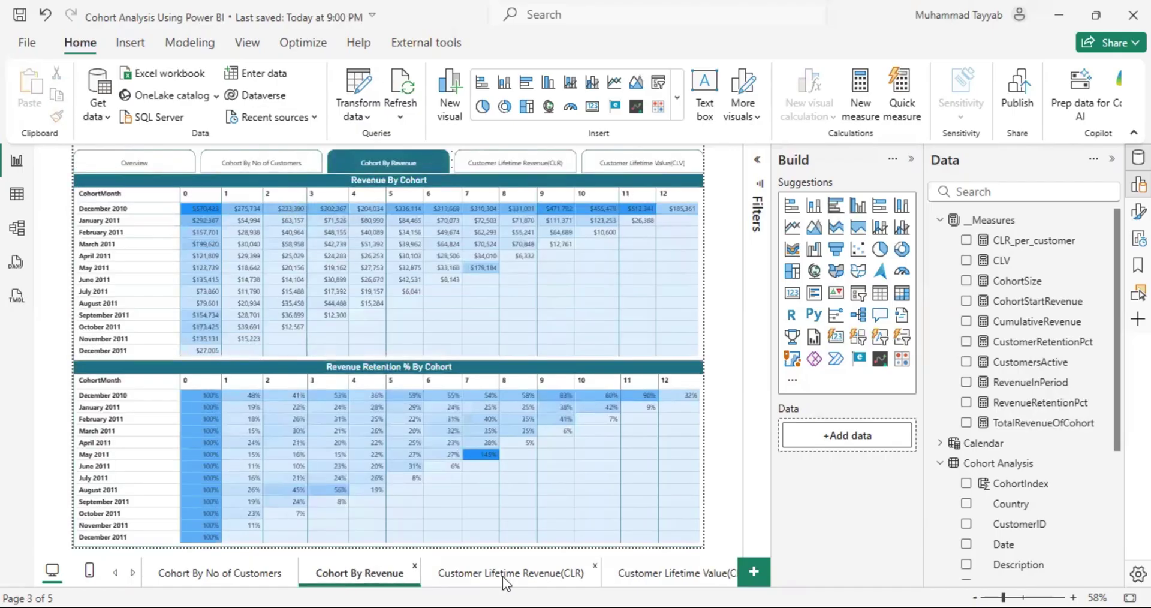
left_click(503, 574)
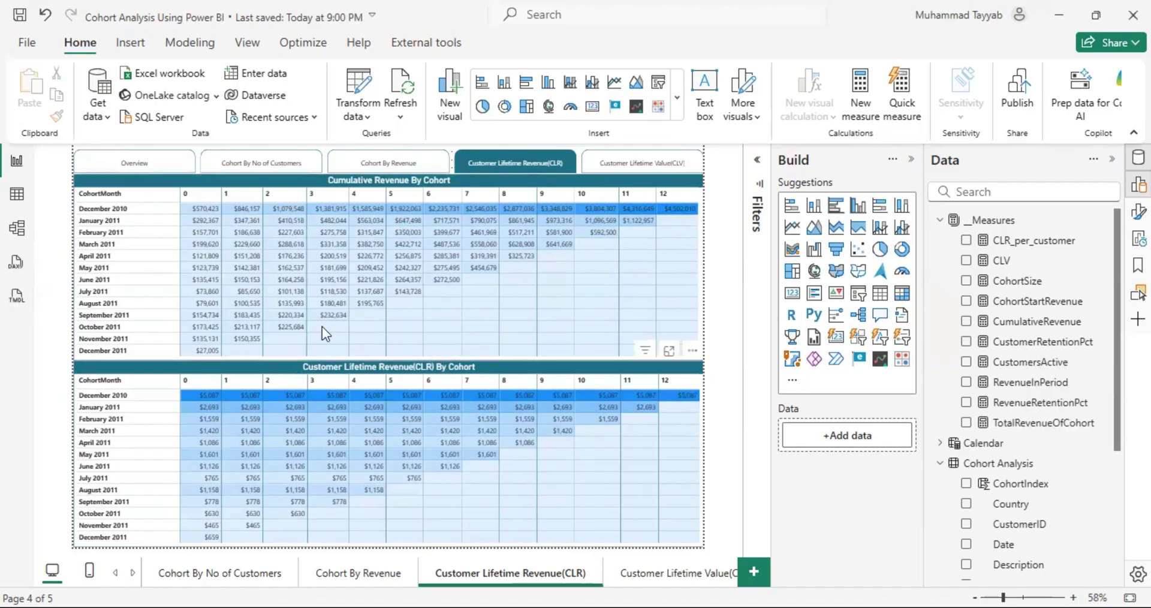
left_click(208, 575)
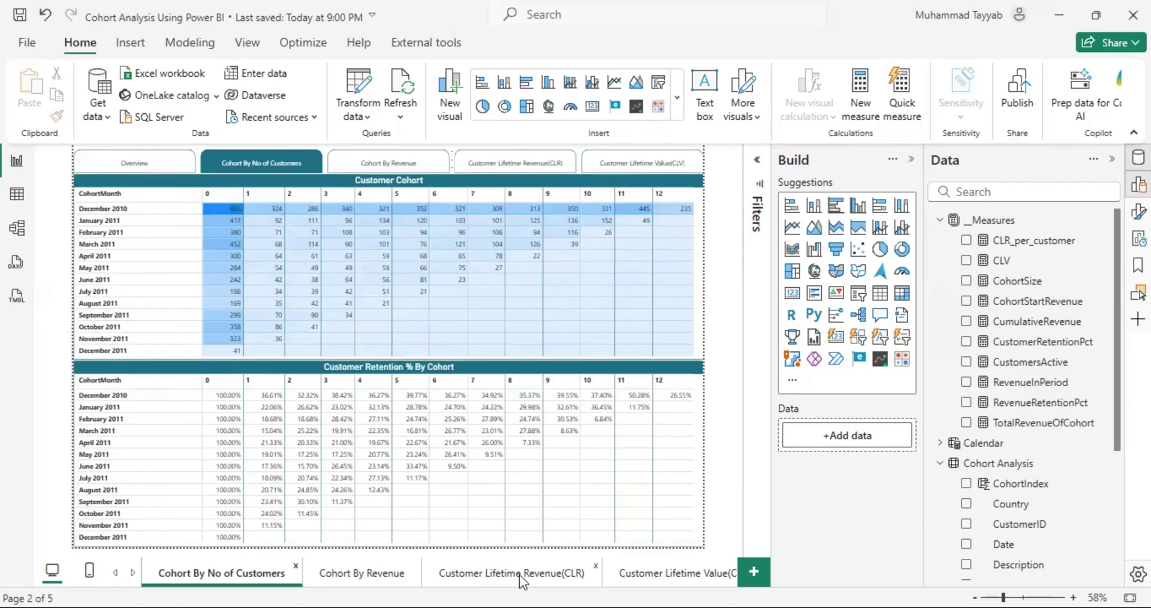
left_click(519, 575)
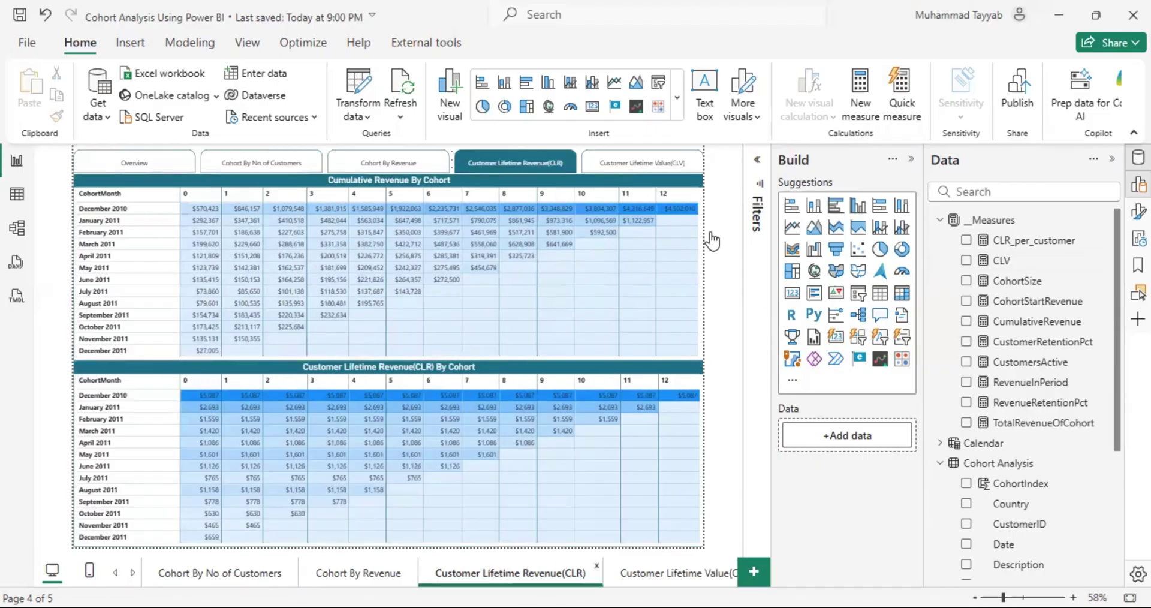
Examine CumulativeRevenue's SUM of Total Revenue, the OrderMonth <= PeriodDate condition and the CohortMonth match to CohortDate, and close the formula.
left_click(1031, 327)
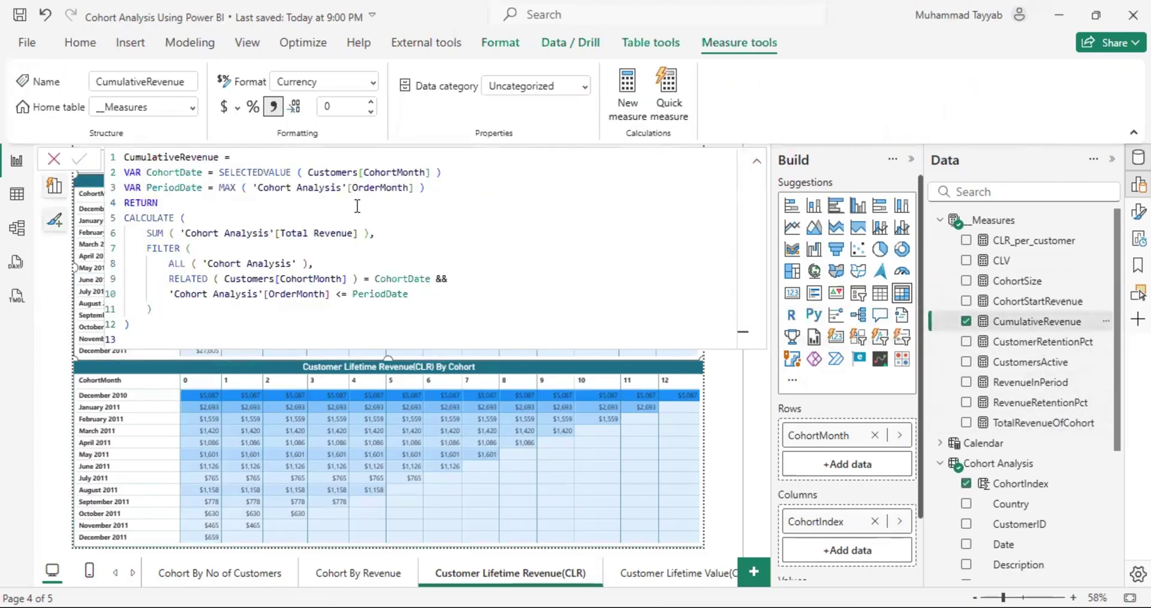
left_click_drag(146, 234, 394, 234)
left_click(466, 282)
left_click_drag(169, 294, 422, 295)
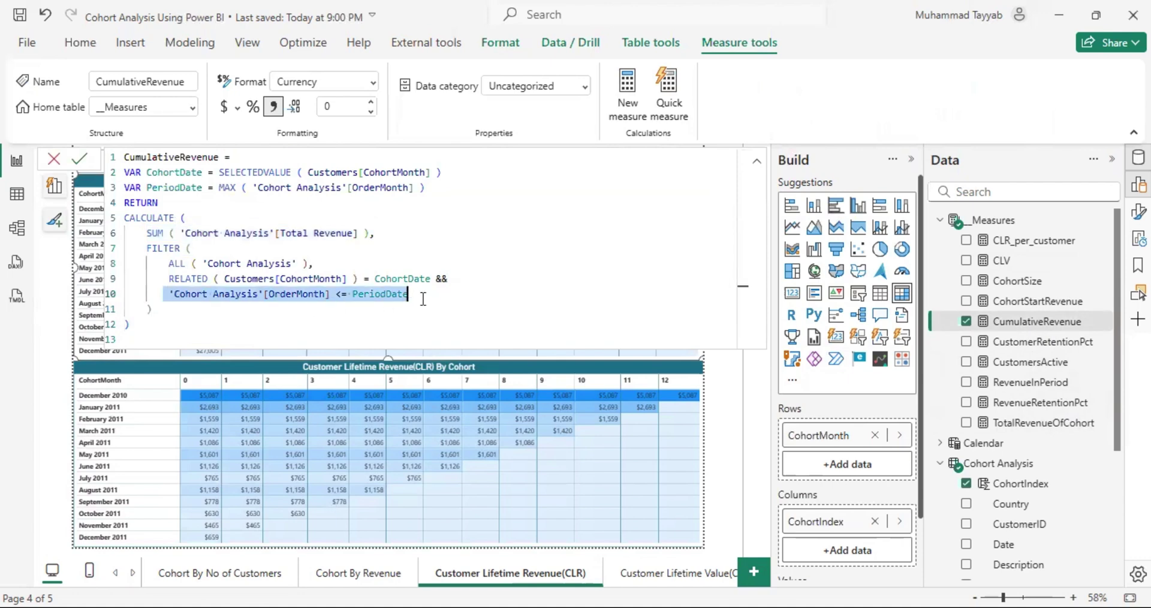
left_click(421, 295)
left_click_drag(266, 297, 320, 294)
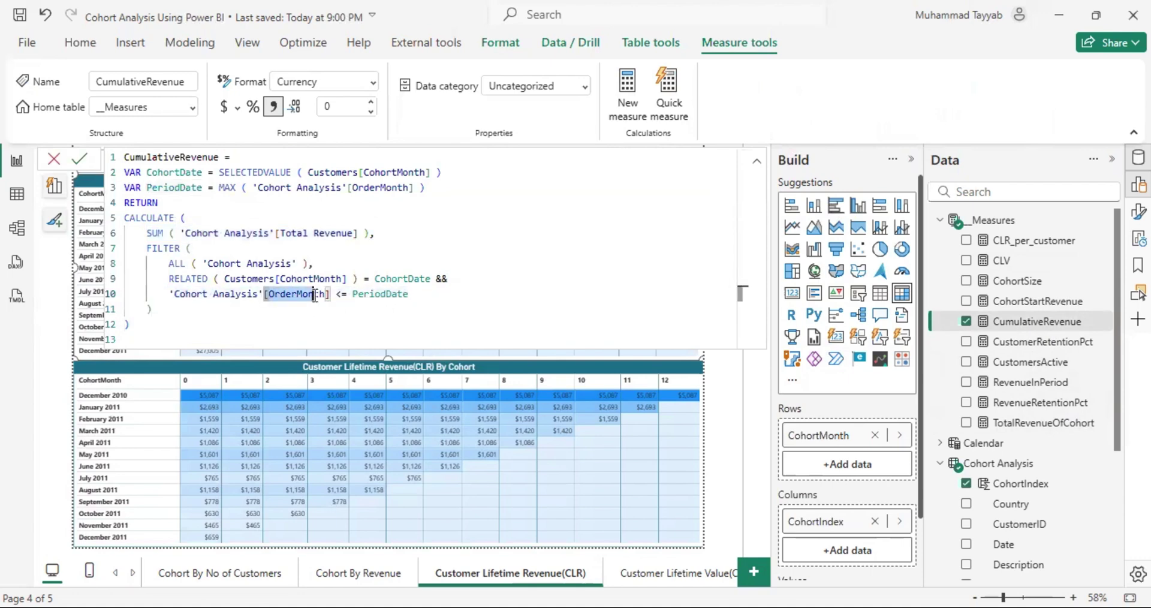
double_click(366, 294)
left_click(371, 294)
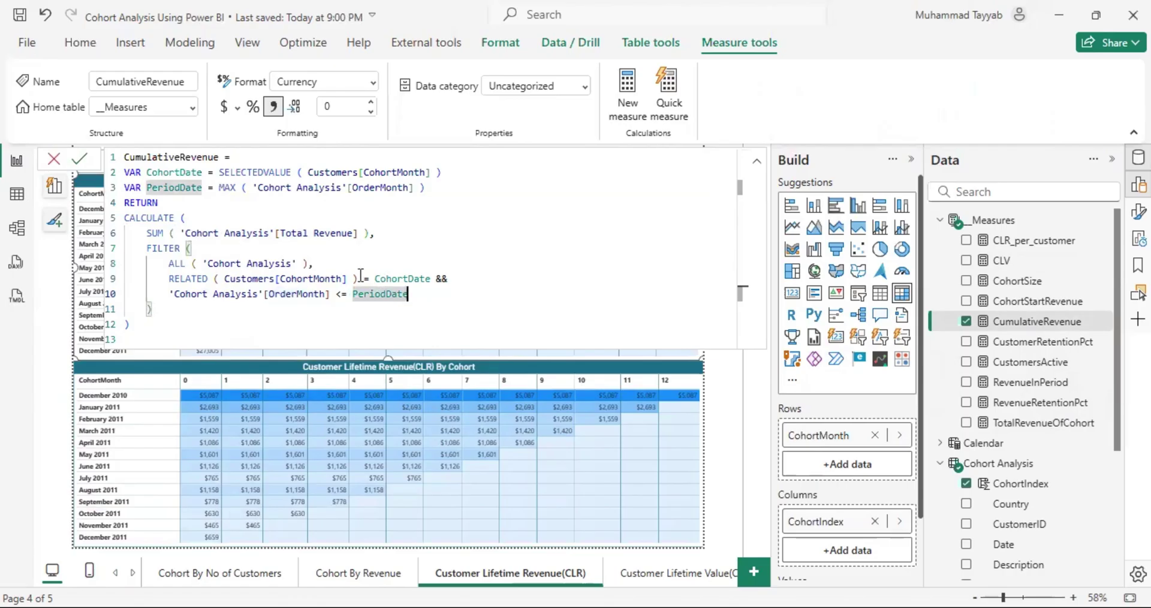
double_click(313, 279)
left_click_drag(376, 279, 433, 278)
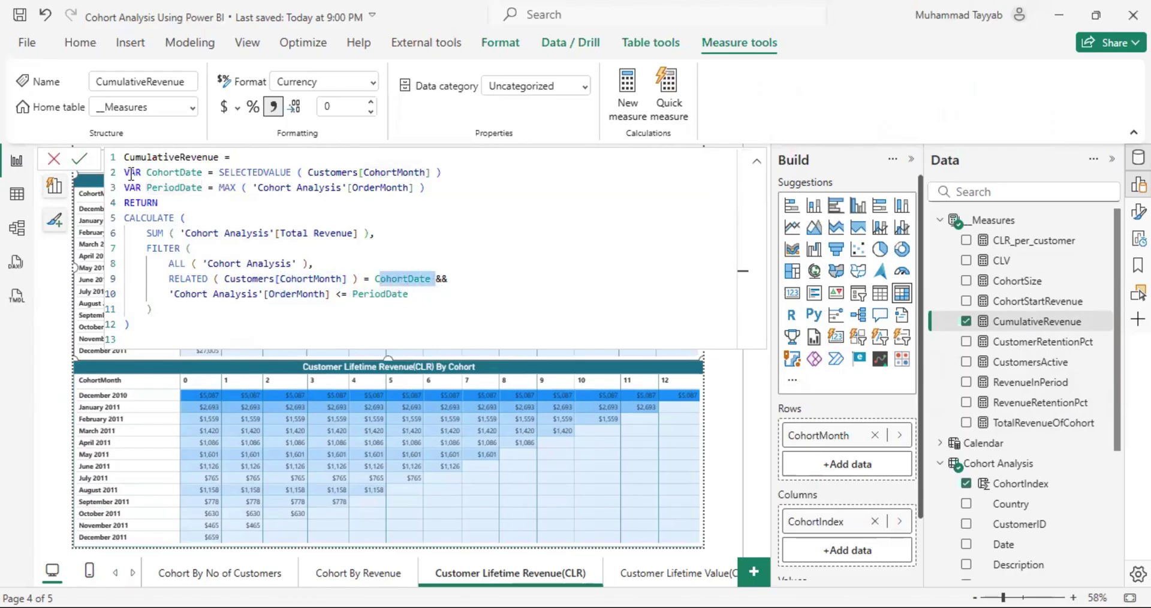
left_click(54, 159)
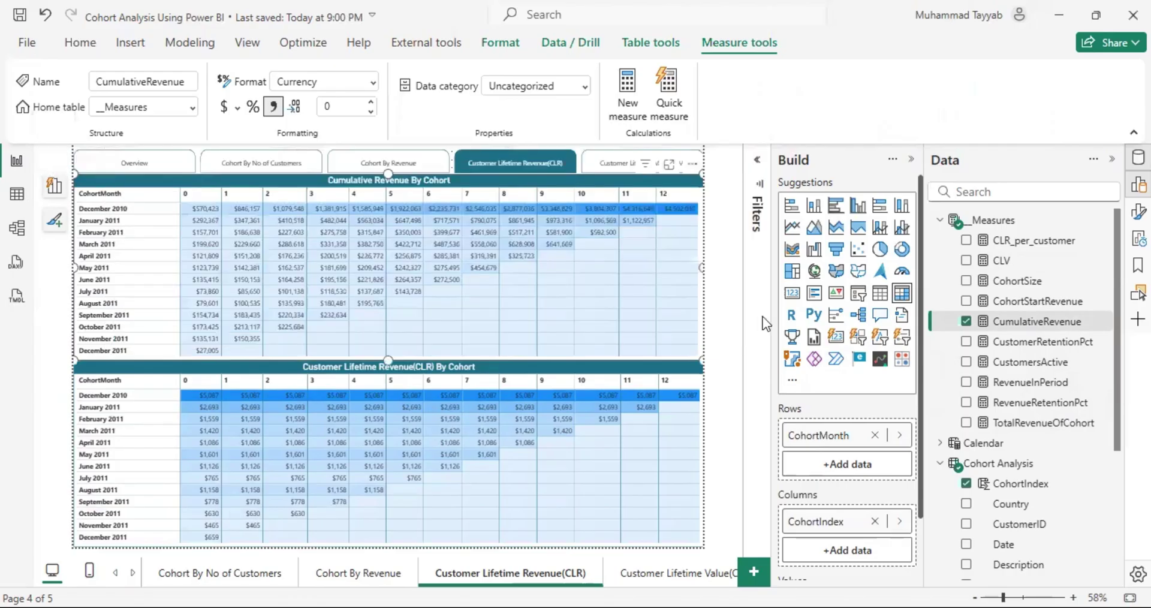
Select the Customer Lifetime Revenue(CLR) By Cohort matrix, review CLR_per_customer's DIVIDE of TotalRevenueOfCohort by CohortSize, and commit the formula as is.
left_click(696, 390)
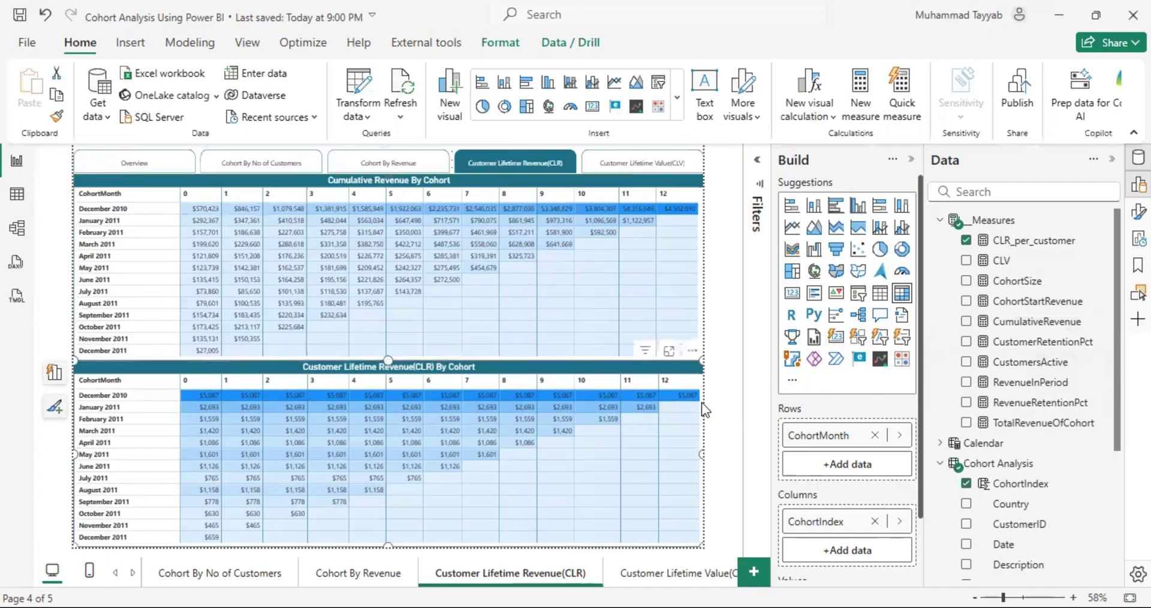
left_click(1034, 240)
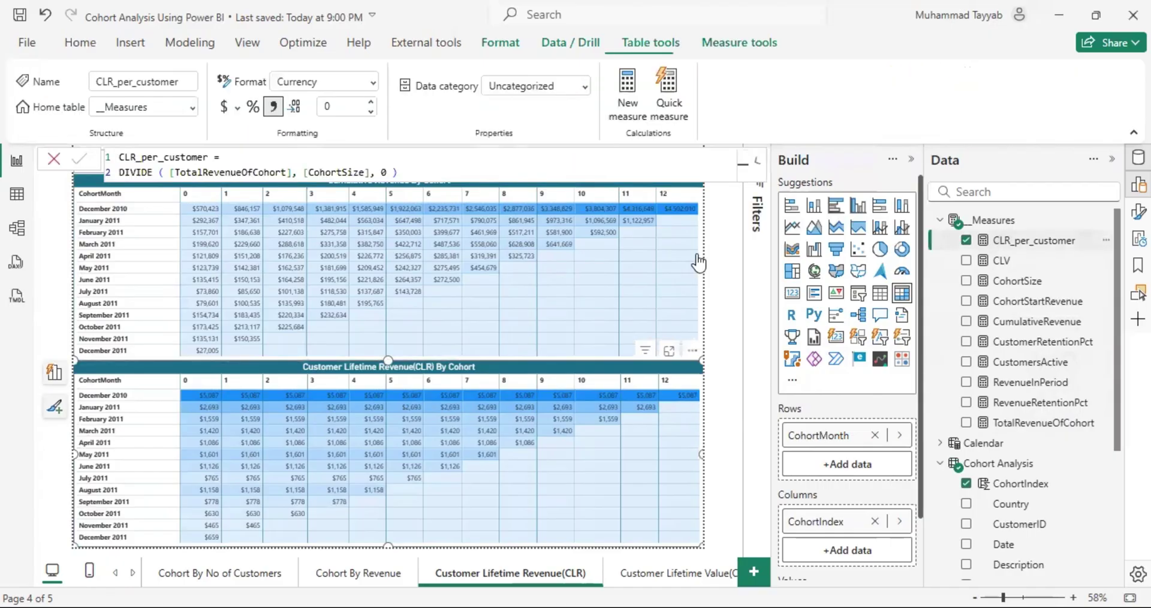
left_click_drag(175, 174, 370, 172)
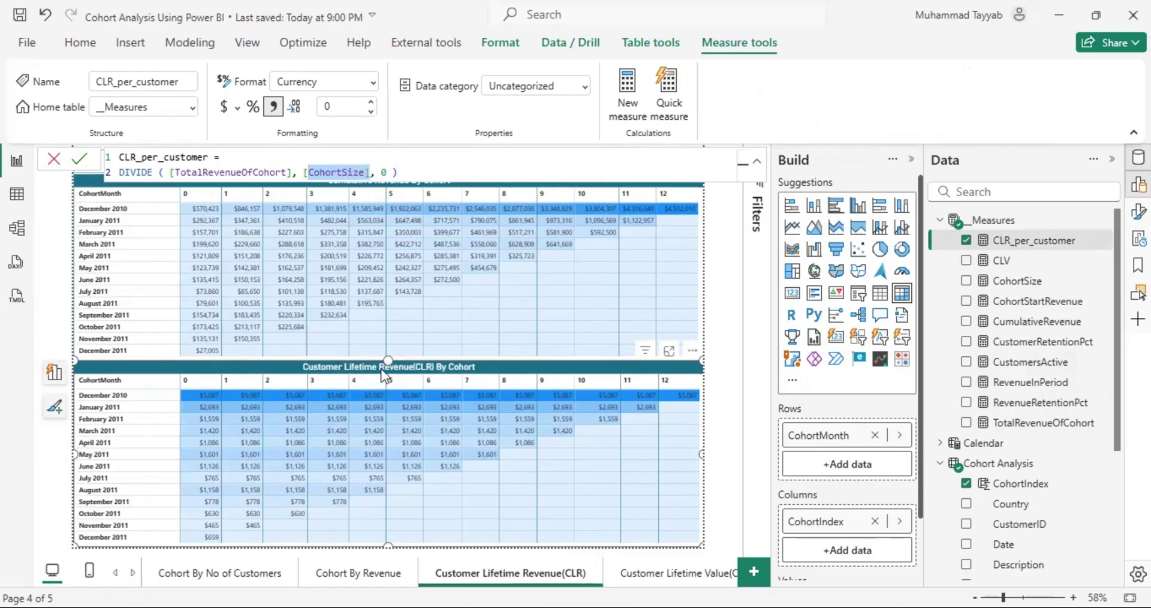
key("Return")
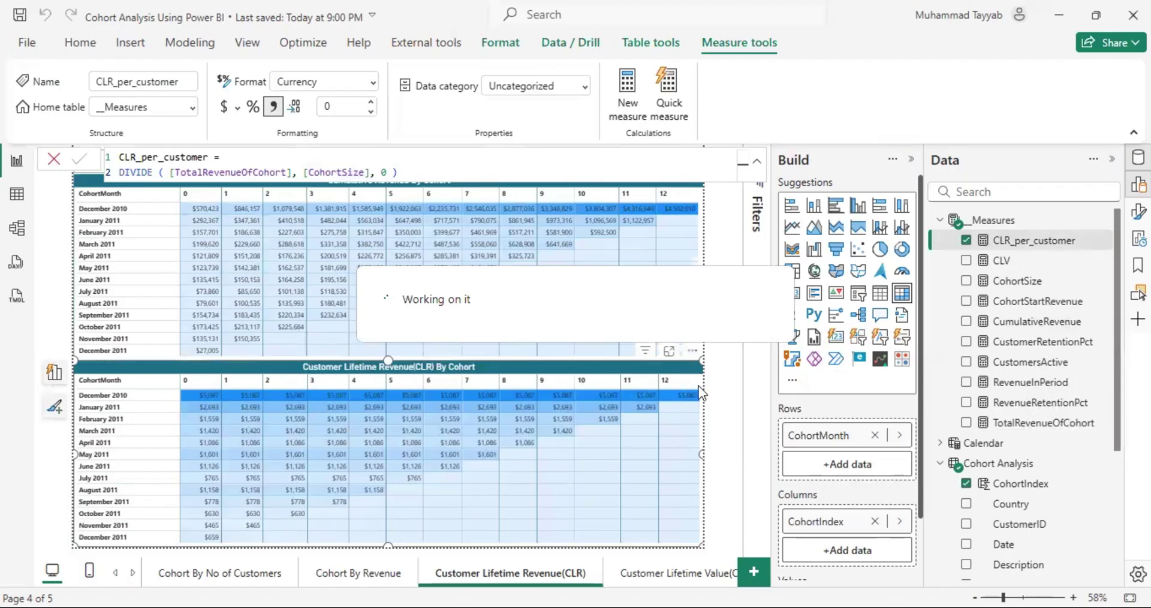
Replace CohortSize with CustomersActive as the divisor in the CLR_per_customer measure behind the Customer Lifetime Revenue(CLR) By Cohort matrix and commit the formula.
left_click(660, 575)
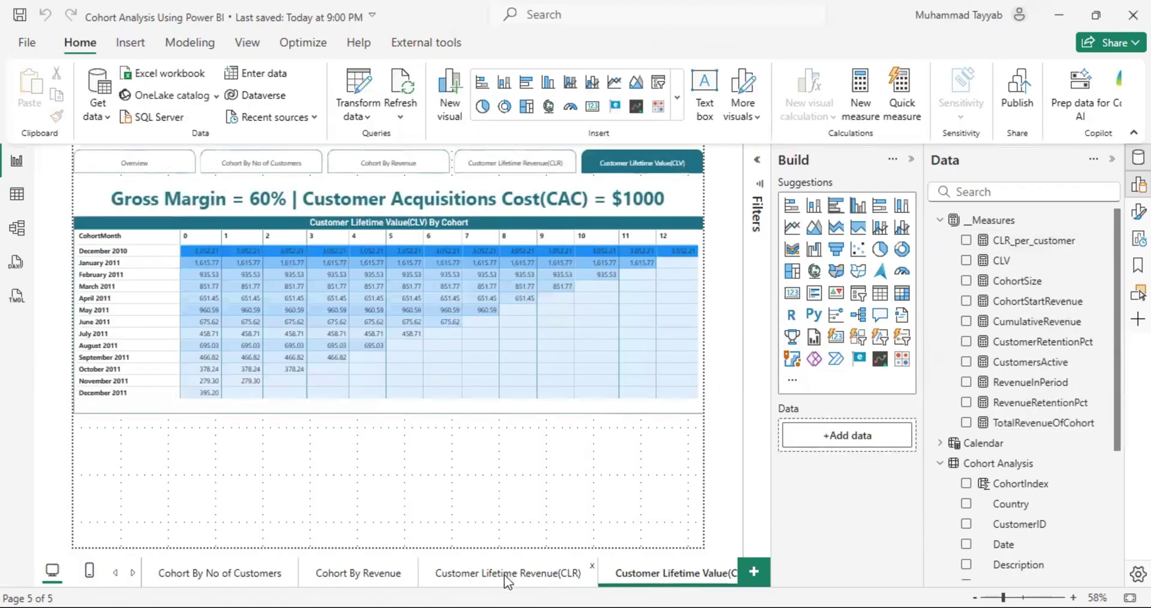
left_click(505, 575)
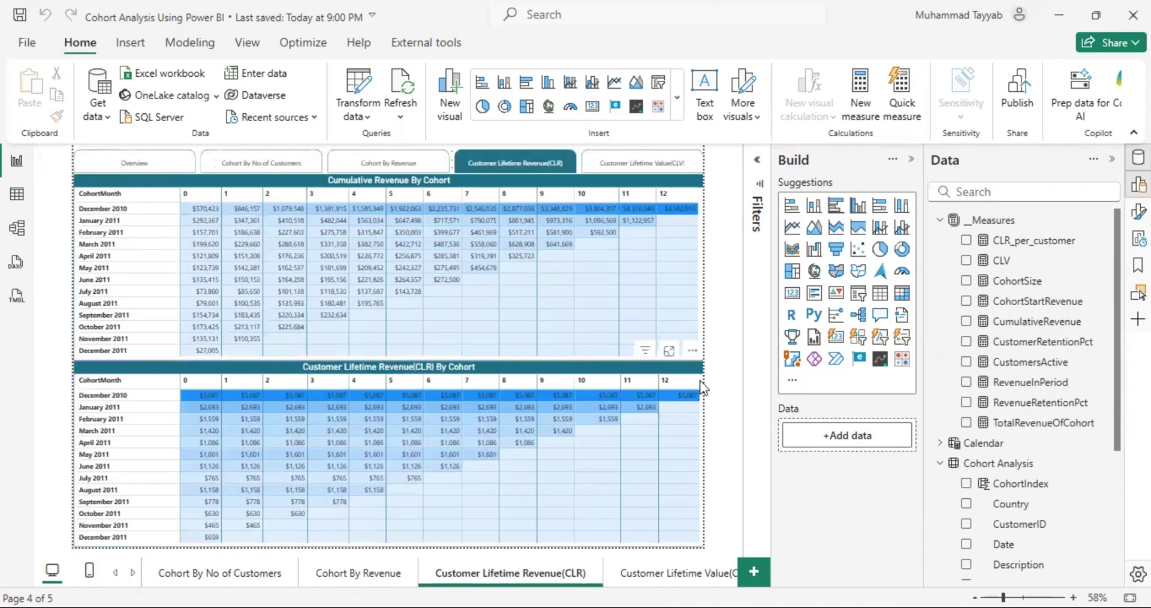
left_click(702, 377)
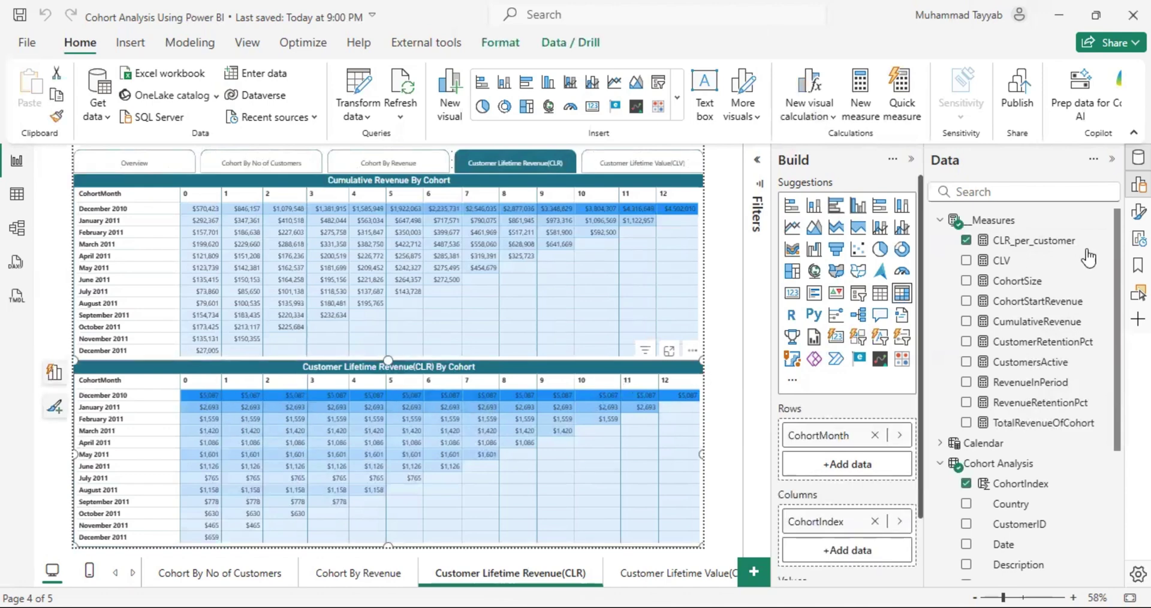
left_click(1052, 241)
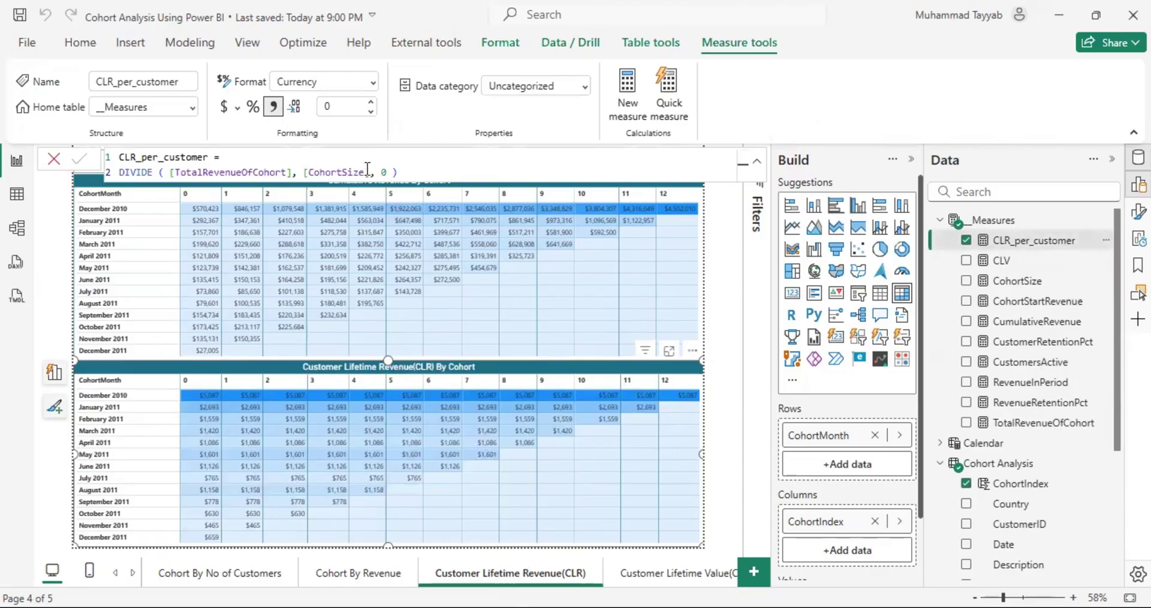
left_click(368, 171)
left_click(305, 173, "shift")
type("[")
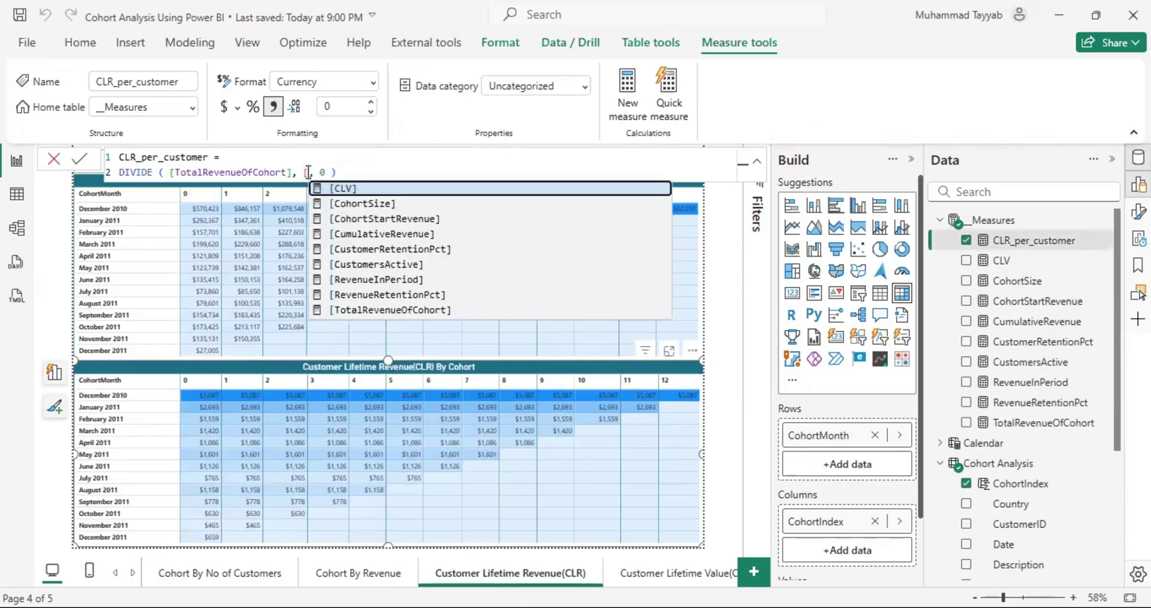
key("Down")
key("Down")
key("Down")
key("Down")
key("Down")
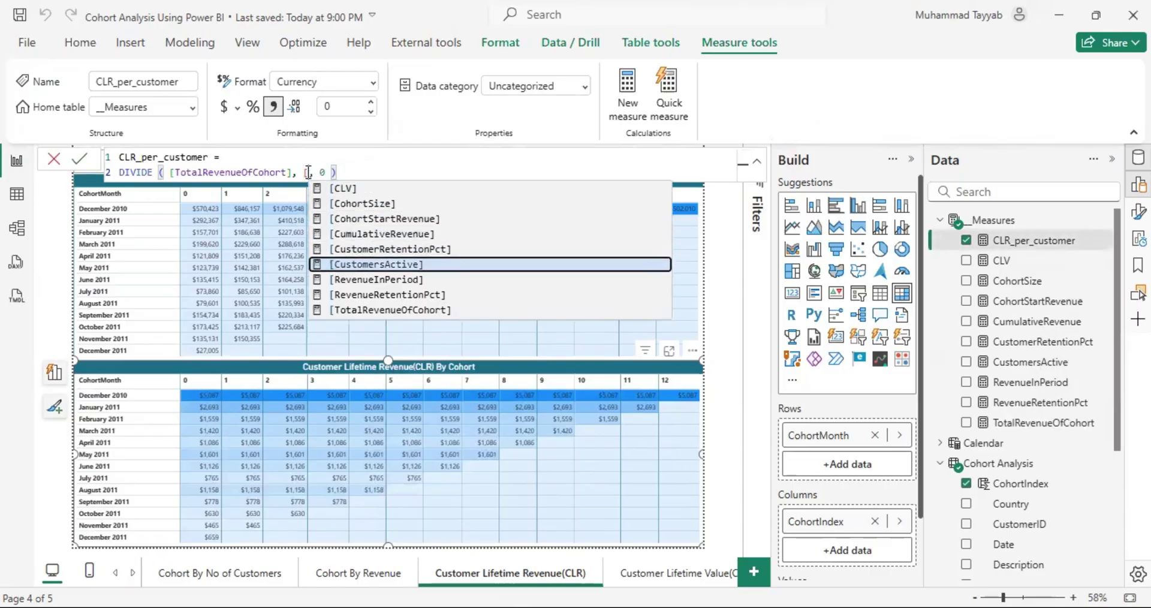
key("Tab")
left_click(80, 160)
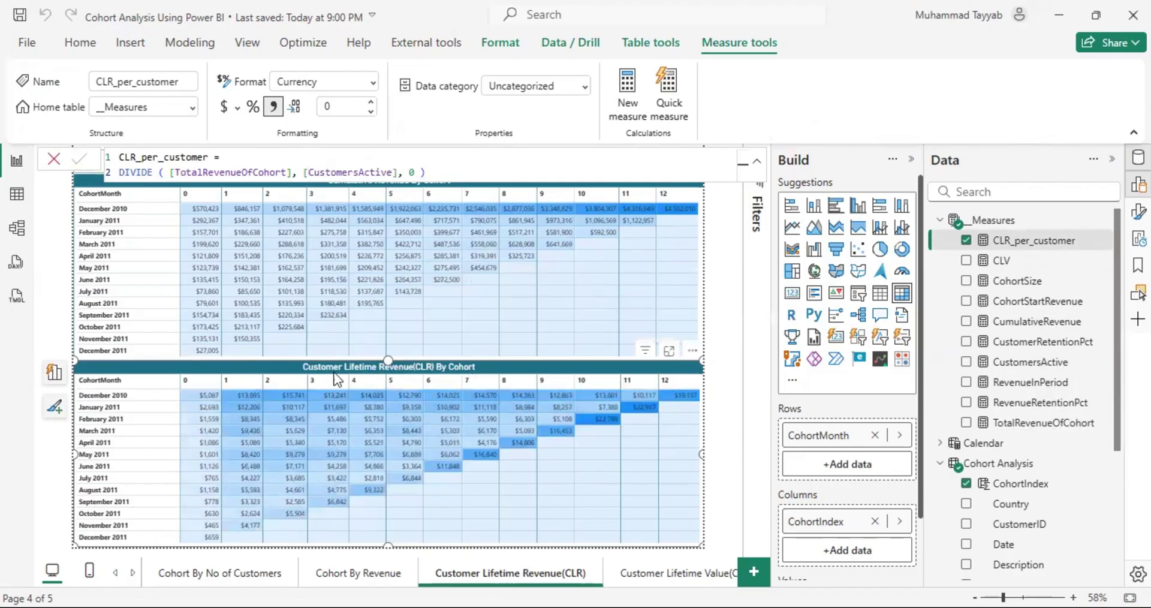
Compare the Customer Lifetime Value(CLV) page with the Customer Lifetime Revenue(CLR) page, ending on the CLV page.
left_click(670, 580)
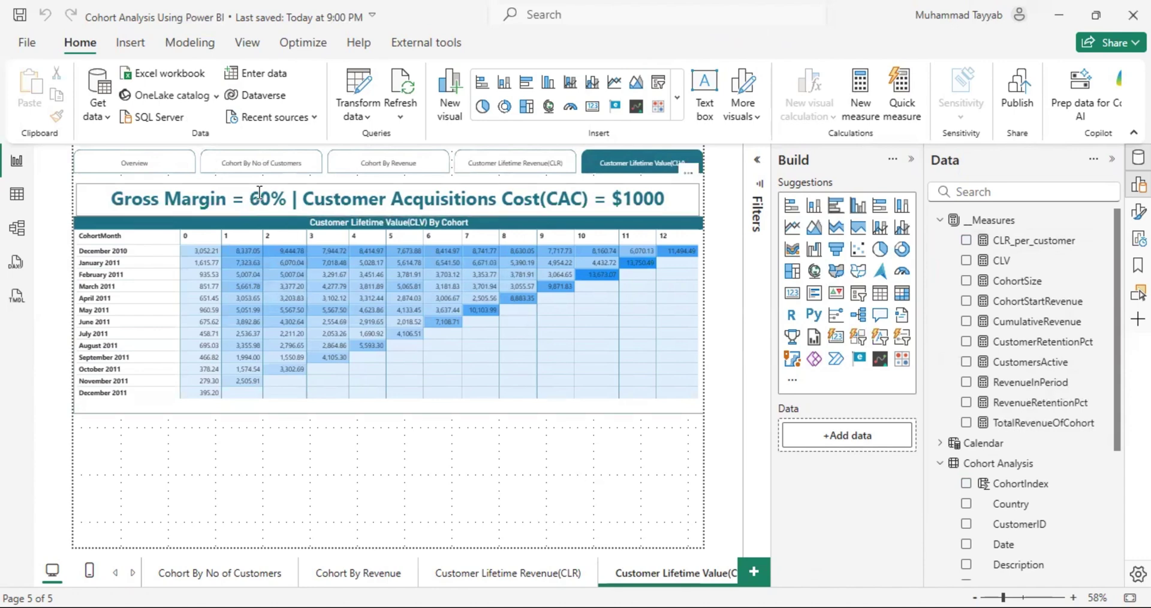
left_click(484, 580)
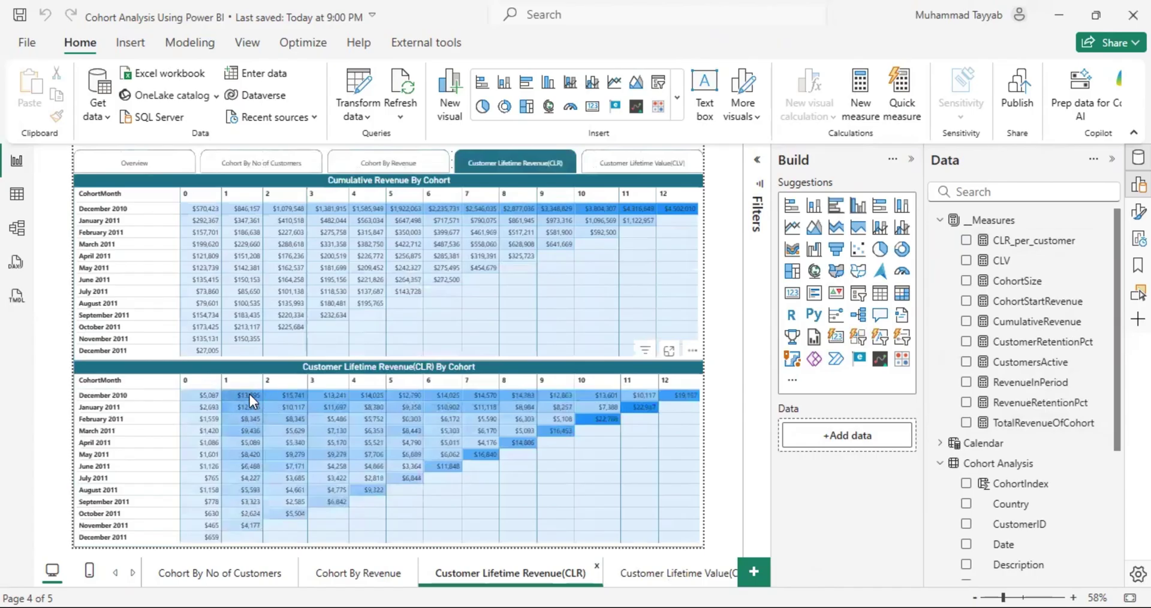
left_click(677, 575)
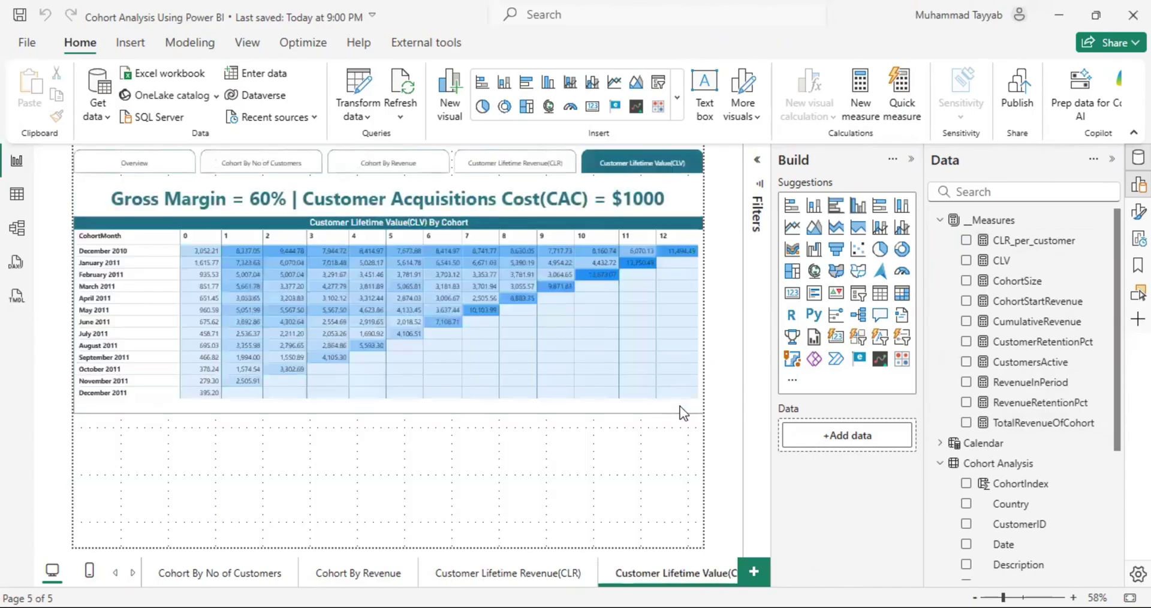
Select the Customer Lifetime Value(CLV) By Cohort matrix, examine the CLV measure's CLR_per_customer reference and its multiplier, and close the formula.
left_click(681, 412)
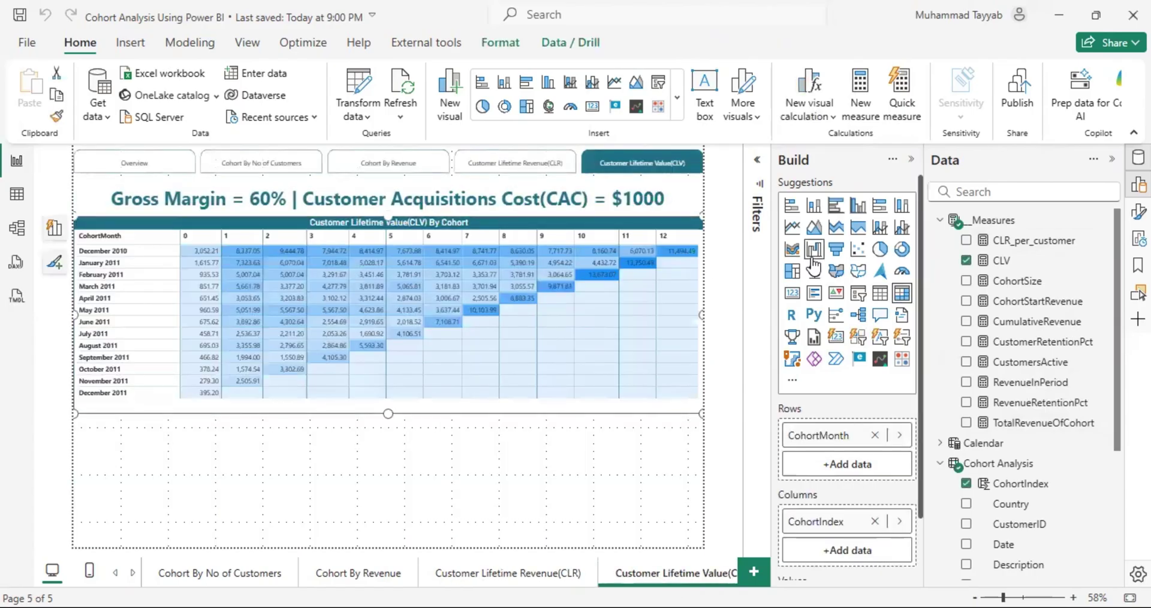
left_click(1001, 261)
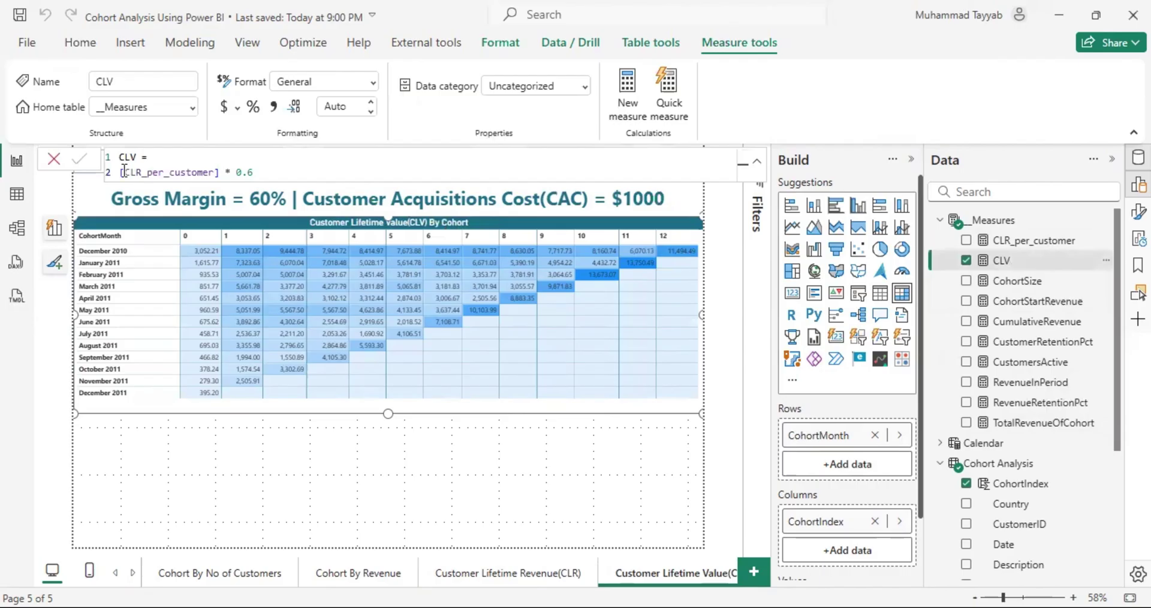
left_click_drag(121, 172, 219, 172)
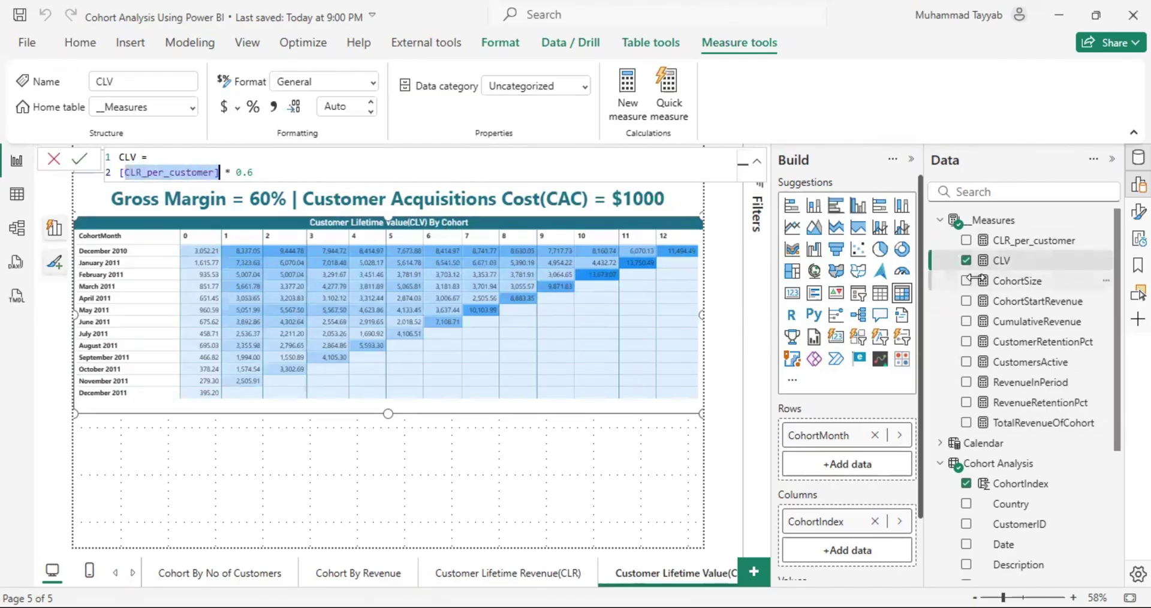
left_click_drag(237, 172, 253, 172)
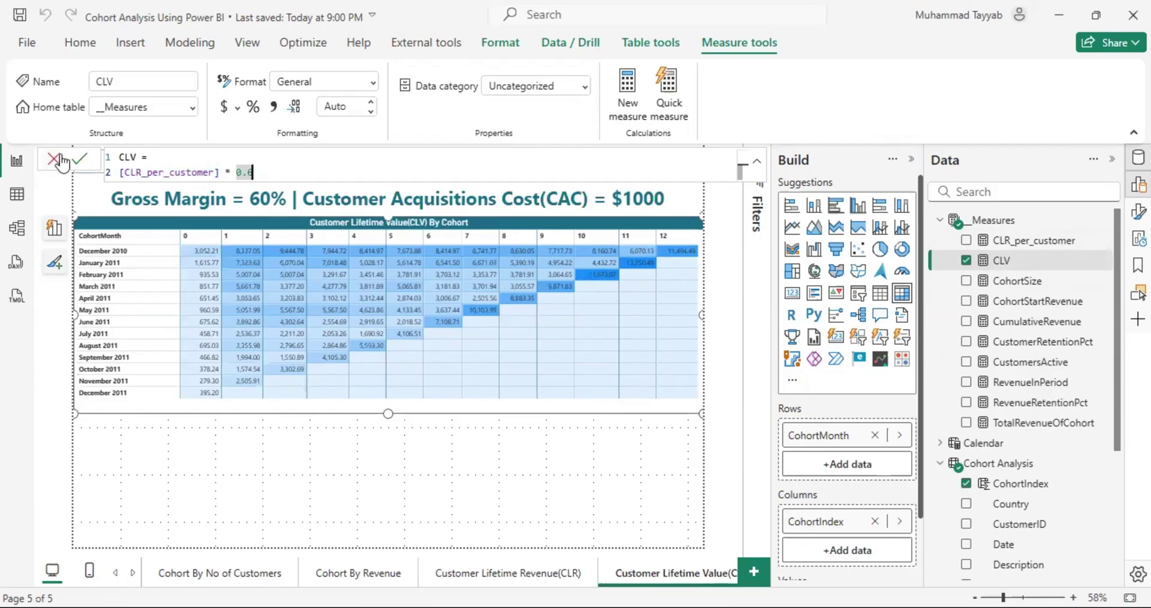
left_click(412, 290)
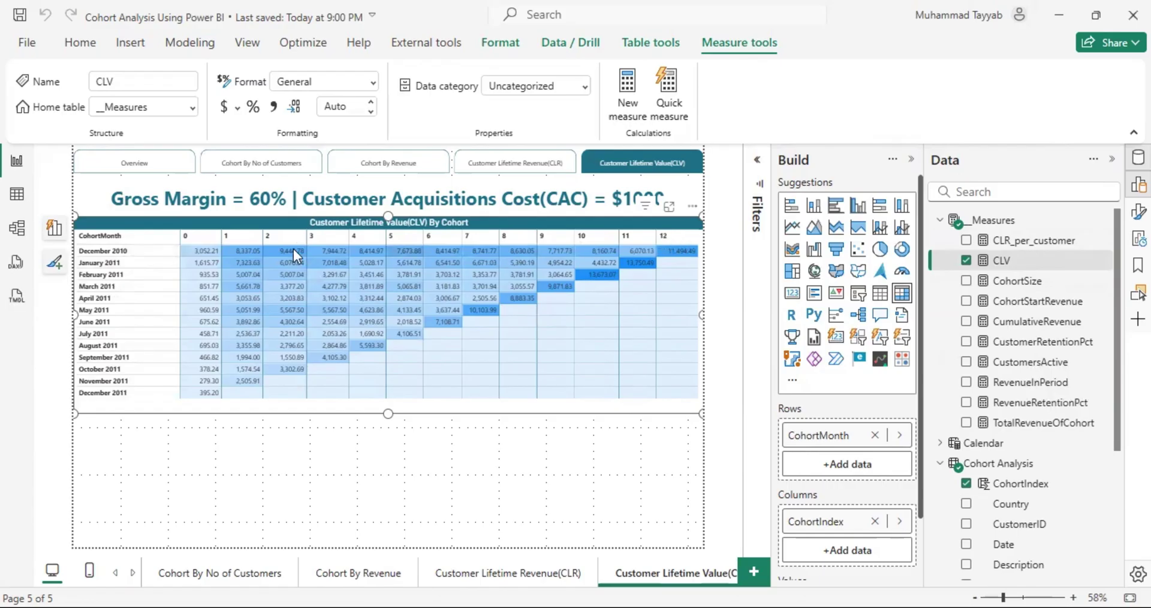
Compare the Customer Acquisitions Cost(CAC) figure in the page heading with the CLV matrix's values, highlighting the figure and clearing the selection.
left_click(440, 417)
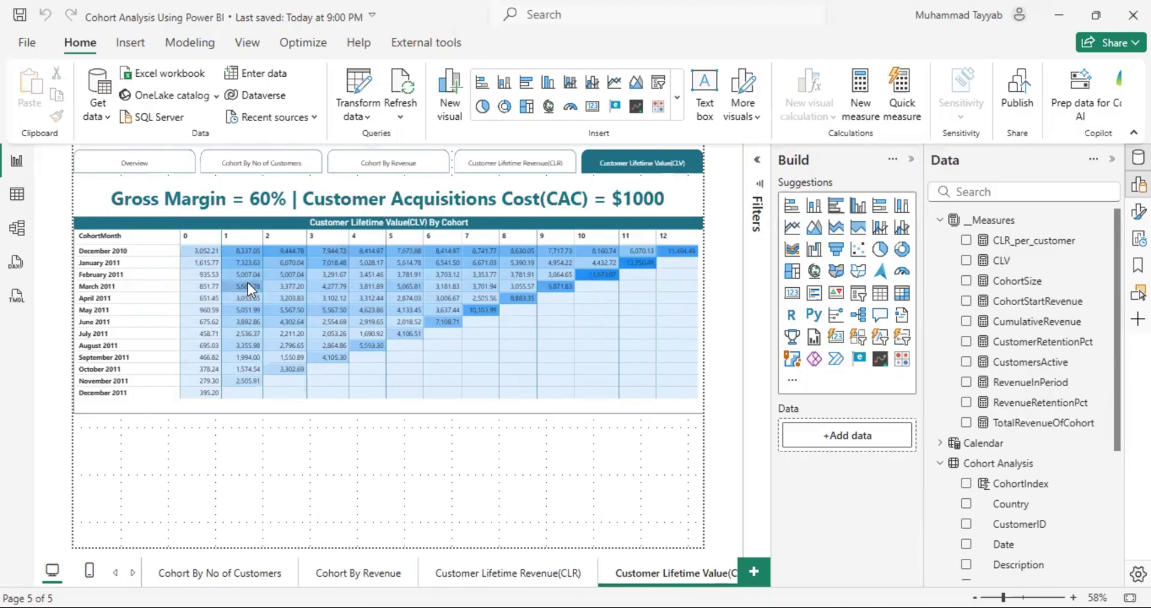
left_click(624, 198)
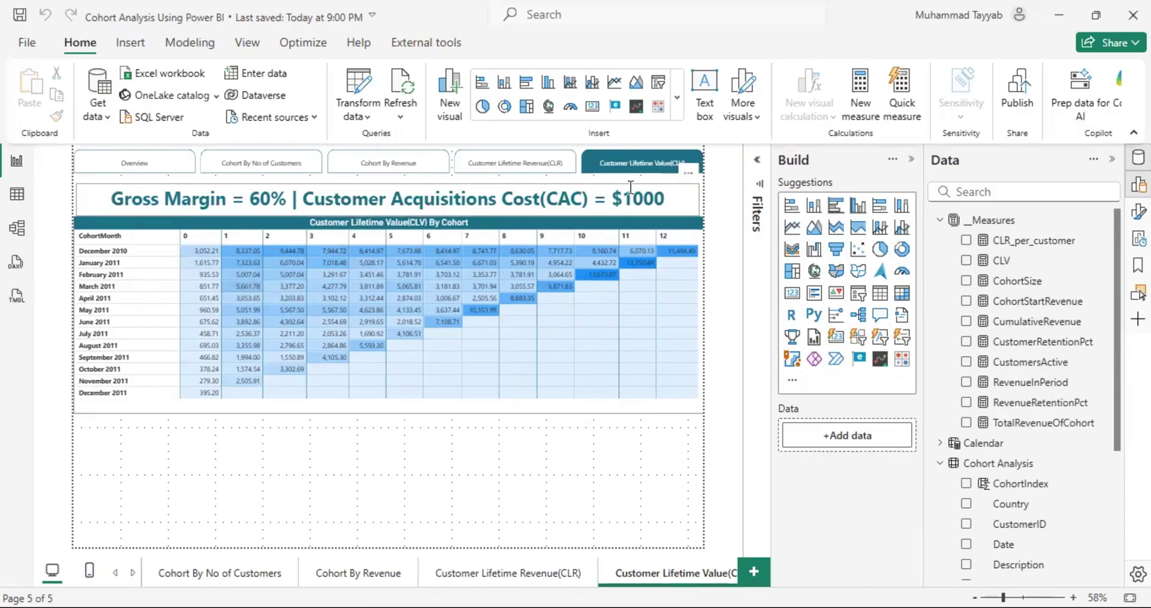
left_click_drag(623, 198, 667, 196)
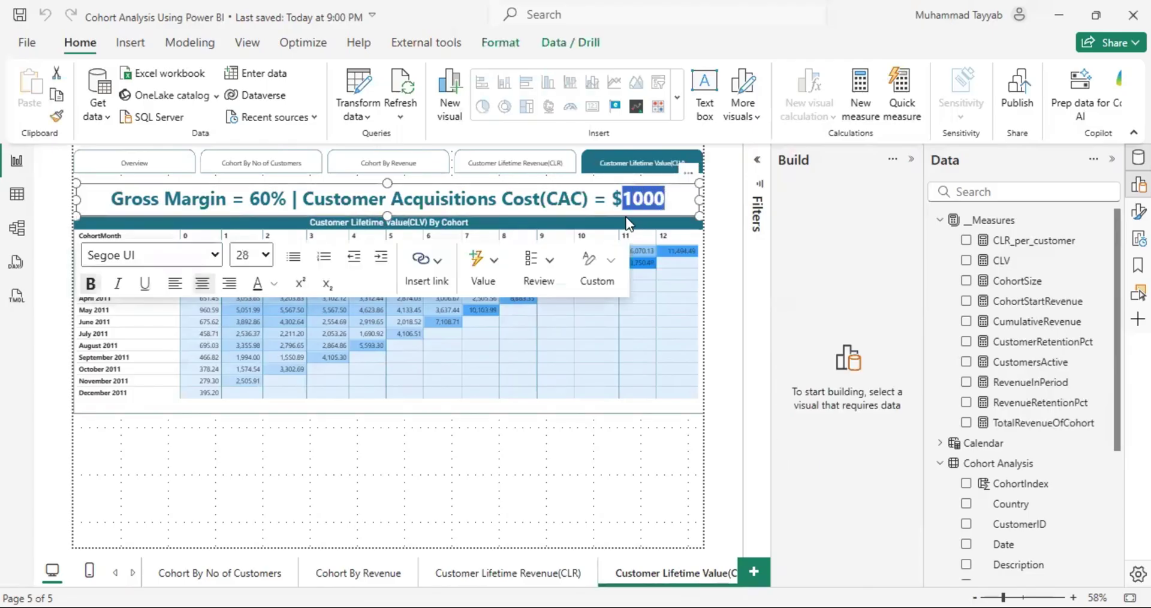
left_click(705, 206)
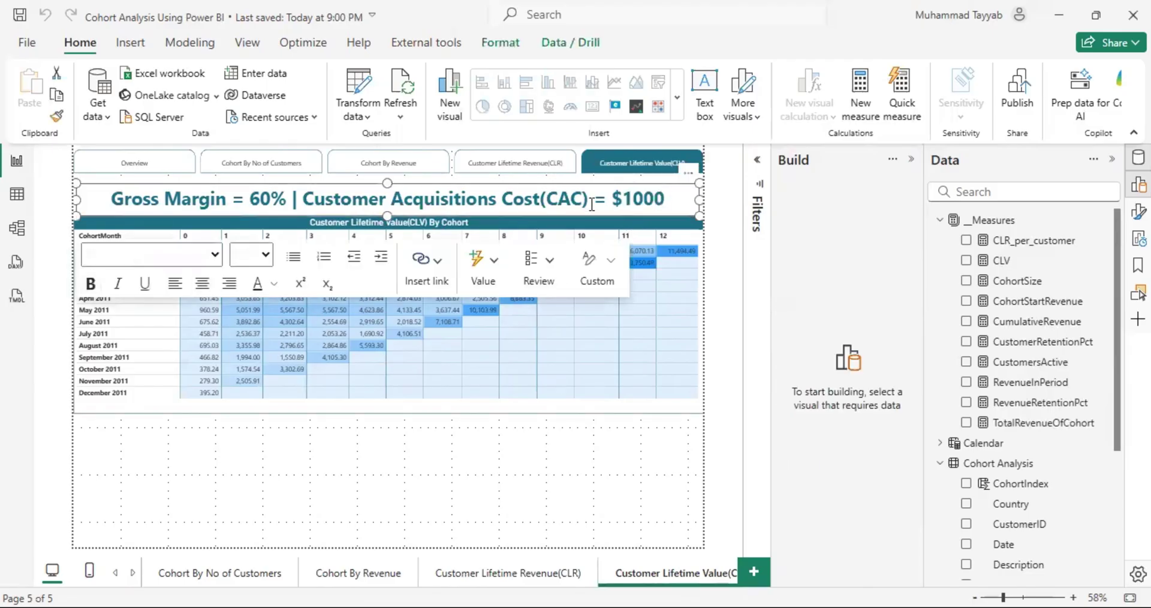
left_click(264, 456)
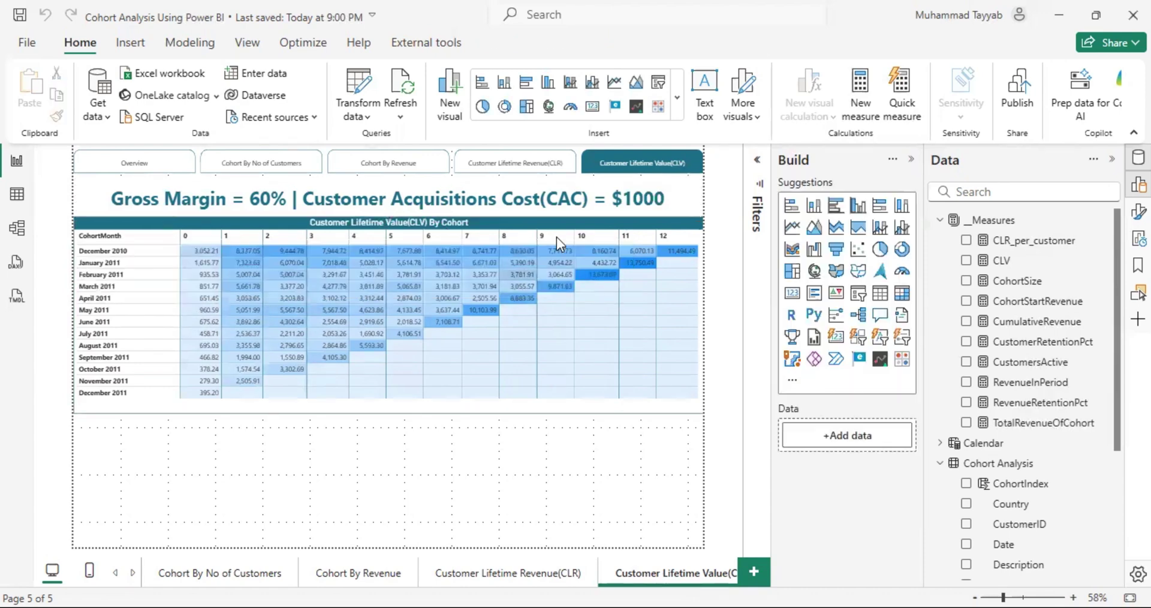
double_click(626, 198)
left_click(351, 430)
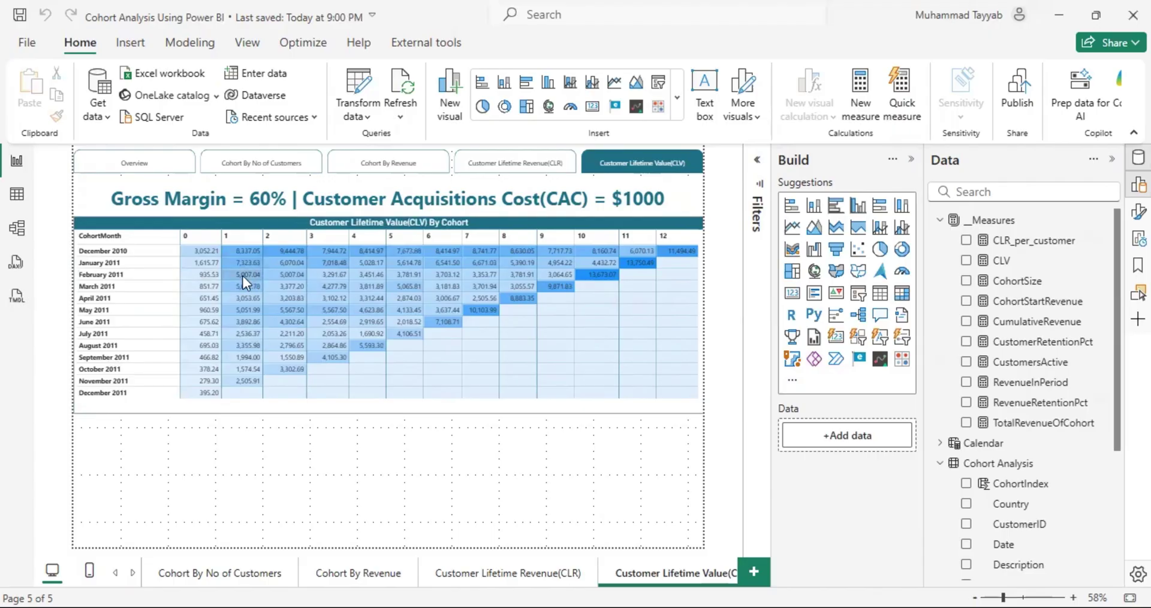
double_click(642, 198)
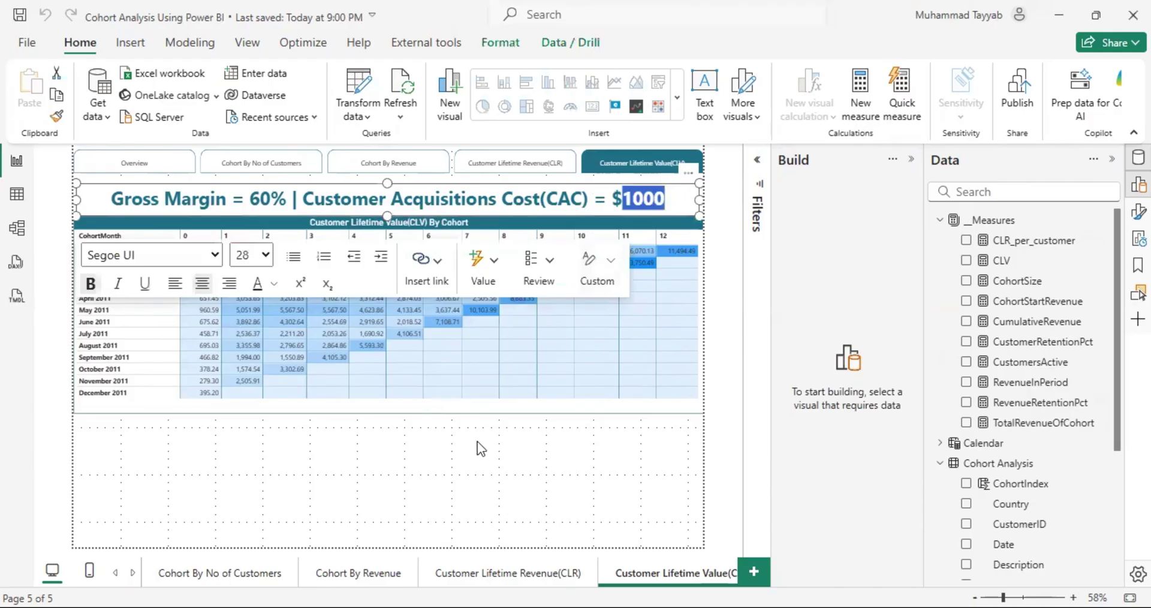
left_click(469, 444)
On Cohort By No of Customers, apply background colour conditional formatting to CustomerRetentionPct in the Customer Retention % By Cohort matrix, and deselect the matrix.
left_click(115, 573)
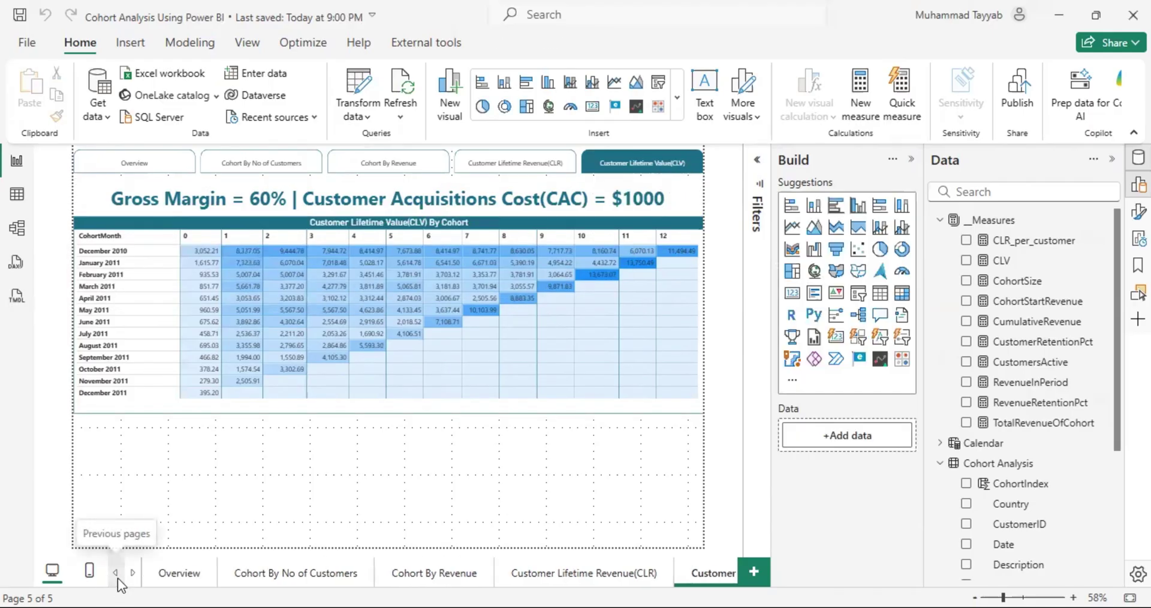
left_click(184, 574)
left_click(258, 578)
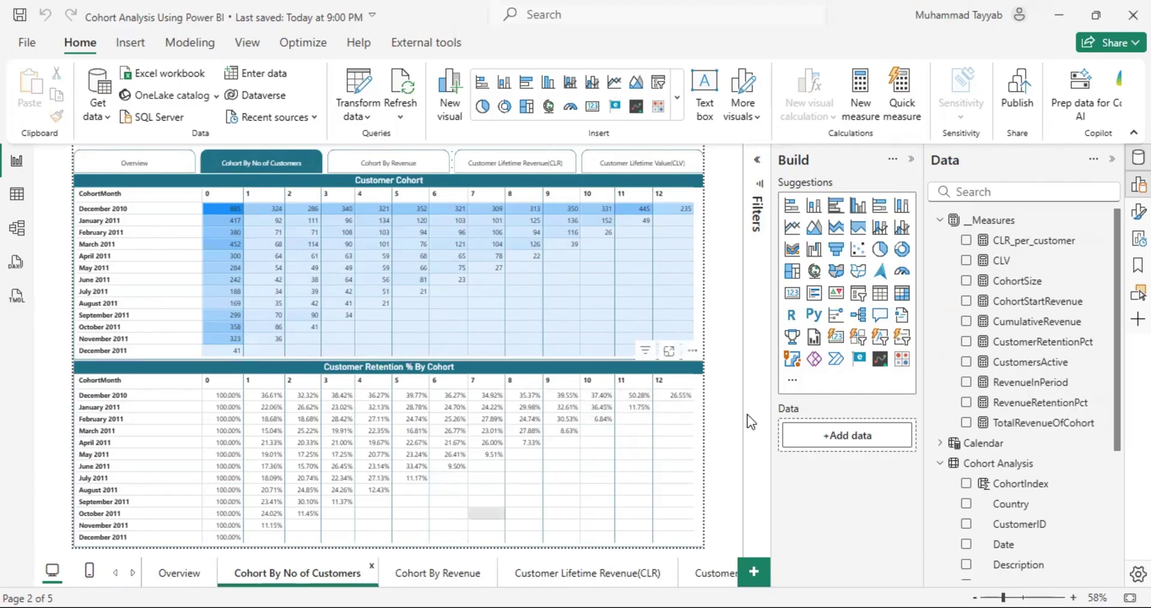
left_click(699, 380)
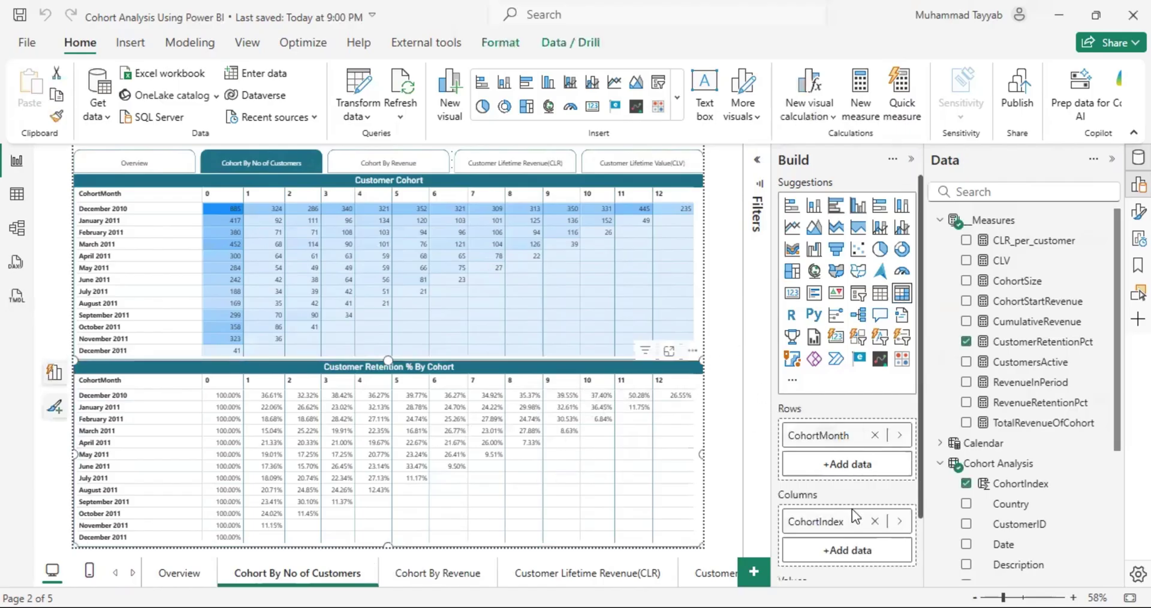
scroll(851, 509, "down", 1)
right_click(864, 540)
mouse_move(924, 470)
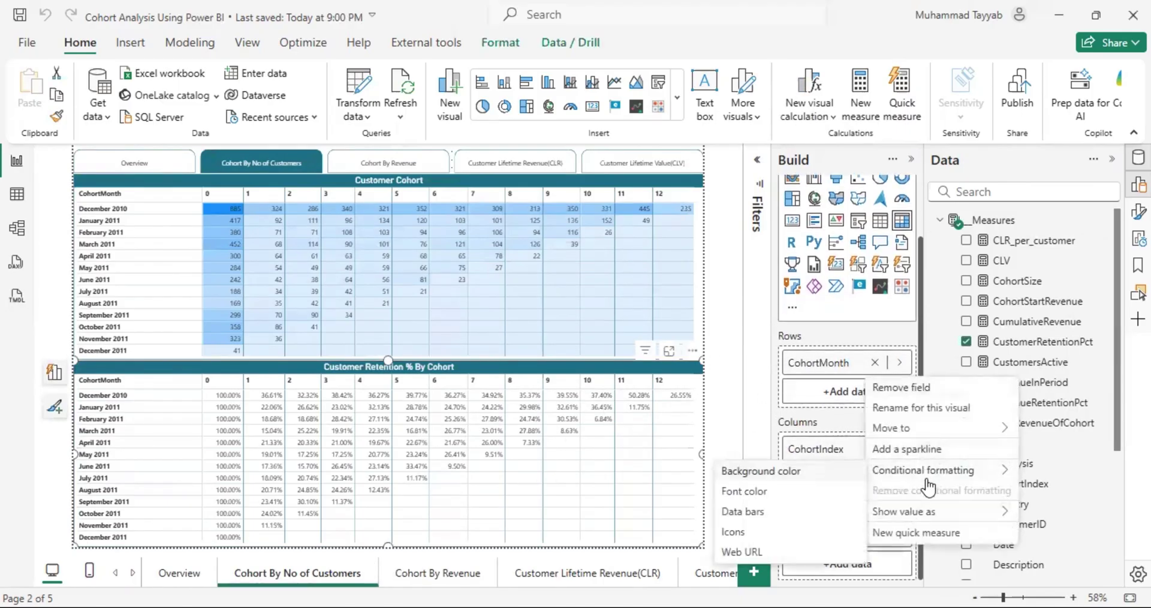
left_click(784, 477)
left_click(856, 550)
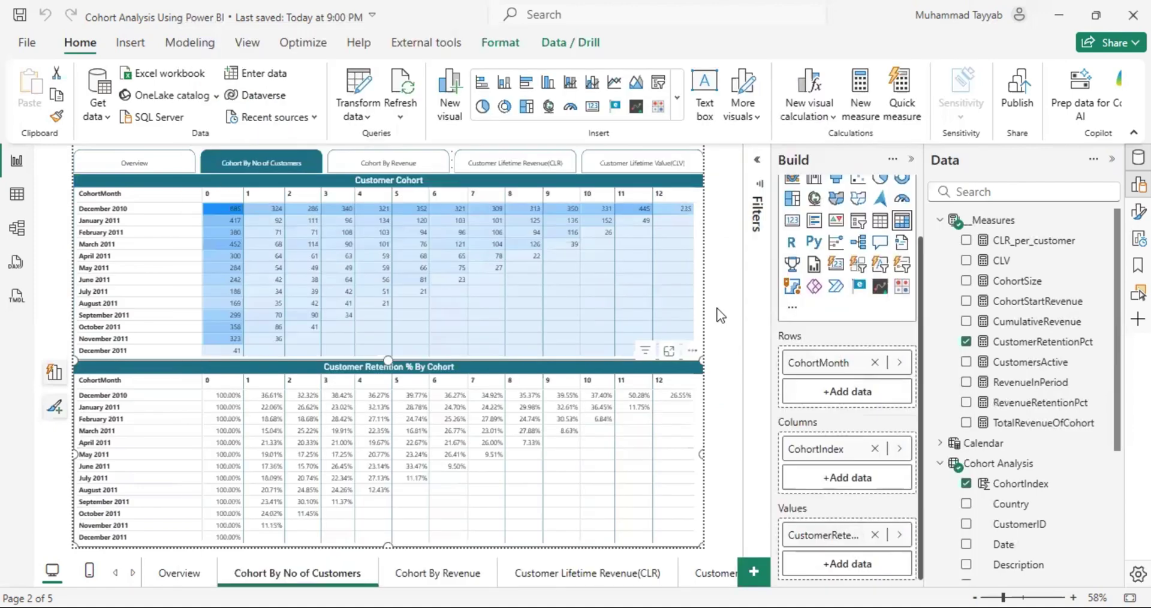
left_click(714, 308)
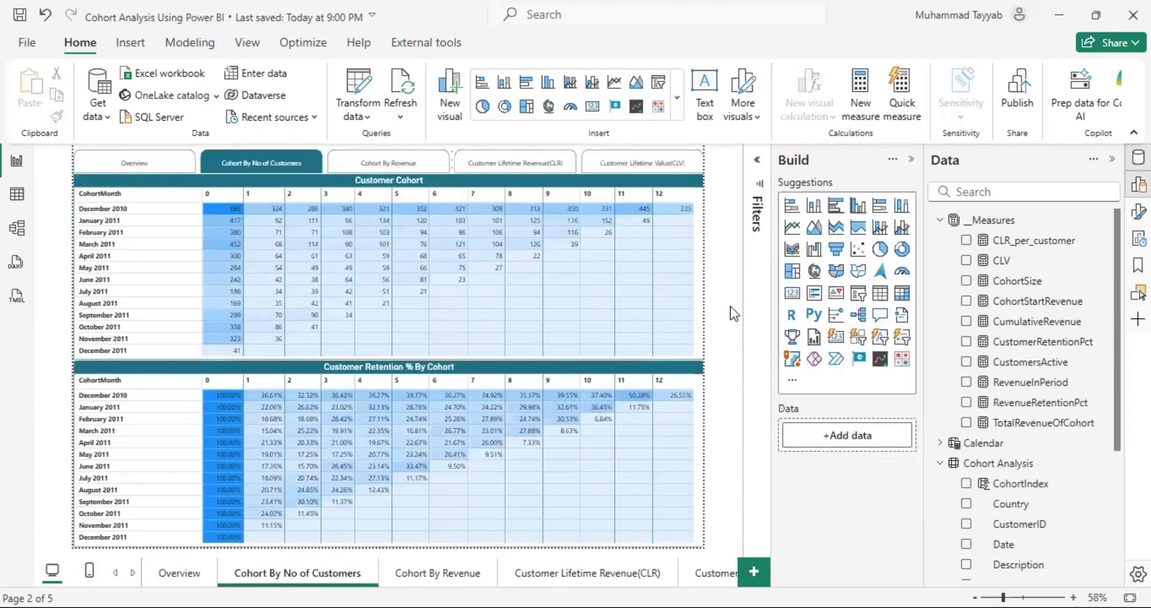